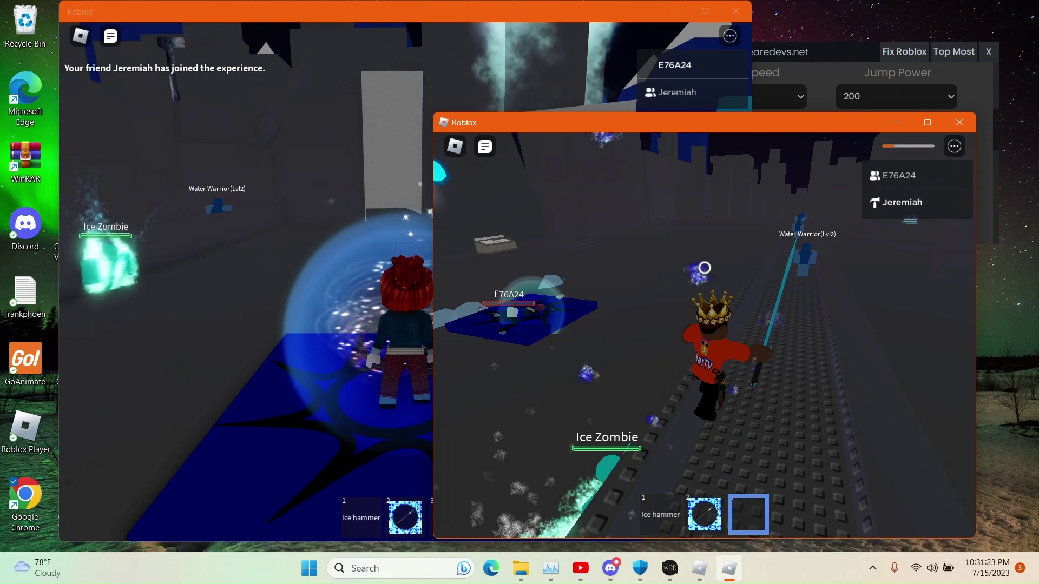
- Toggle shift lock beside the Ice Zombie and repeatedly equip and stow the Ice hammer with the crowned character
{"action": "key", "text": "shift"}
{"action": "key", "text": "shift"}
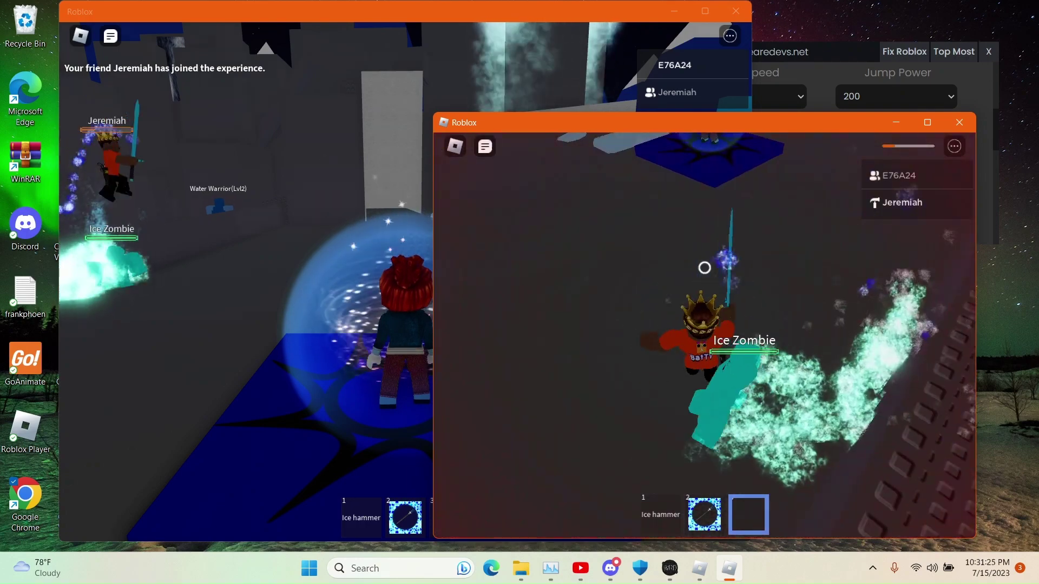
{"action": "key", "text": "1"}
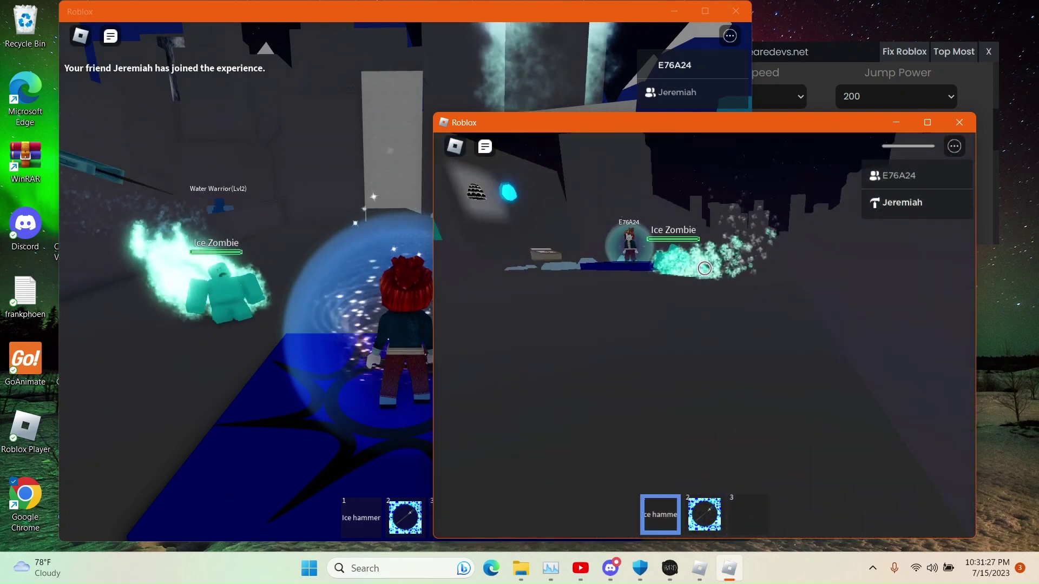
{"action": "key", "text": "1"}
{"action": "key", "text": "1"}
{"action": "key", "text": "1"}
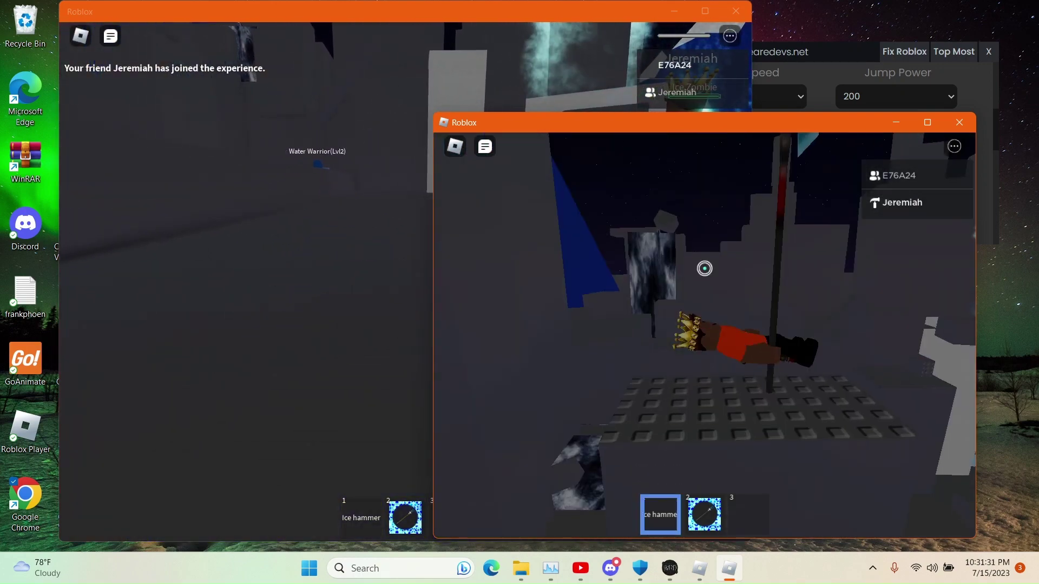
{"action": "key", "text": "1"}
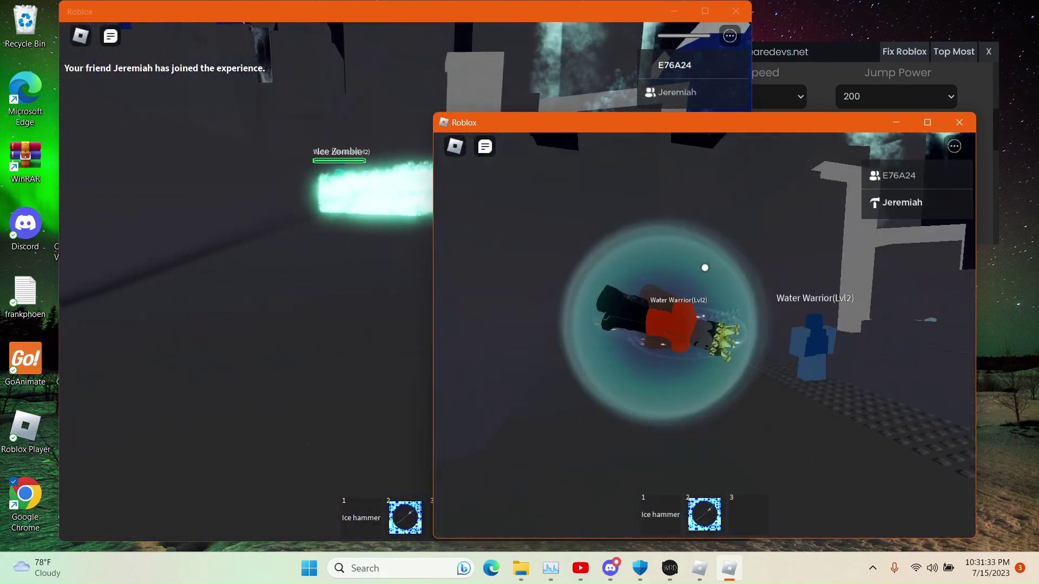
{"action": "key", "text": "1"}
{"action": "key", "text": "1"}
{"action": "key", "text": "1"}
{"action": "key", "text": "1"}
{"action": "key", "text": "1"}
{"action": "key", "text": "1"}
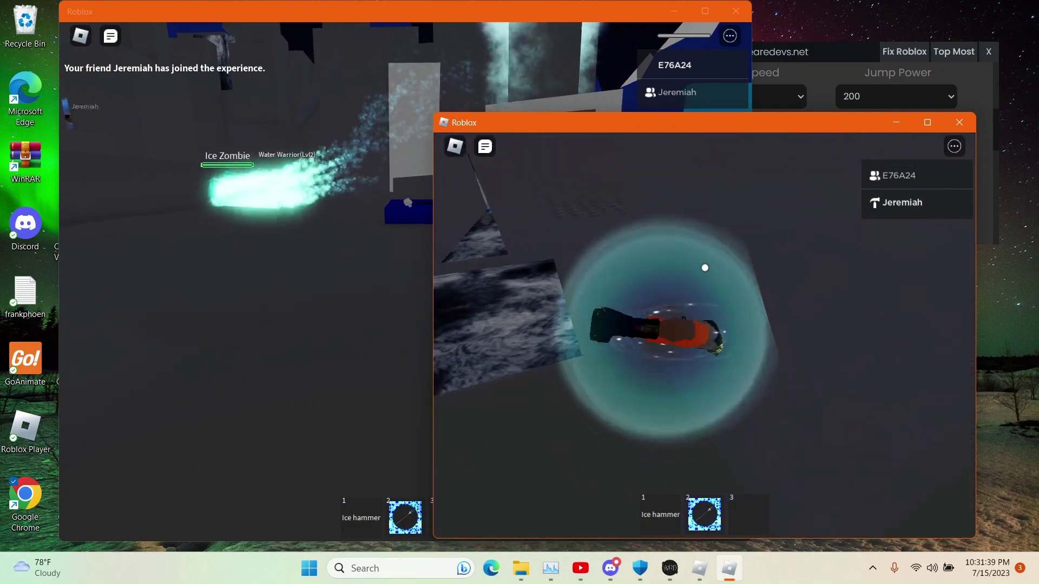
- Run the crowned character to the pink ice cream truck and jump onto its roof
{"action": "key", "text": "s"}
{"action": "key", "text": "w"}
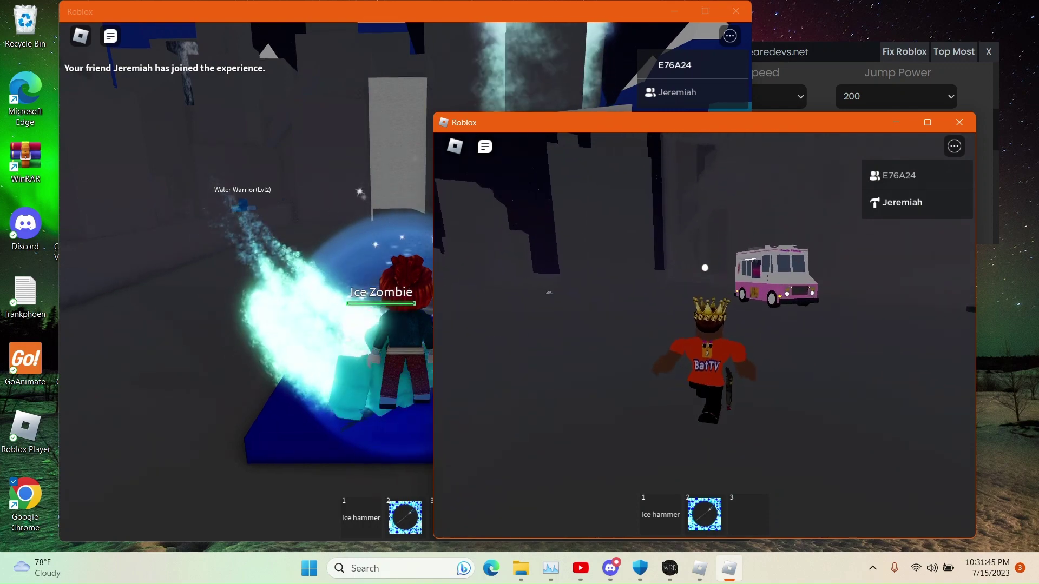
{"action": "key", "text": "space"}
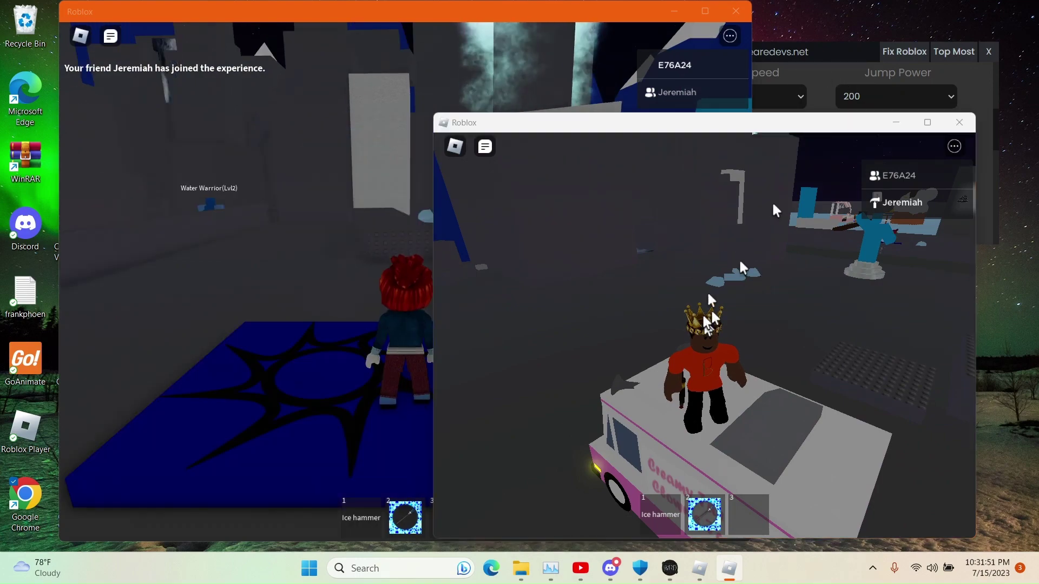
- Switch to JJSploit and teleport the red-haired character to the crowned player by entering that player's username, viewing both on the truck roof
{"action": "left_click", "coordinate": [848, 85]}
{"action": "left_click", "coordinate": [729, 149]}
{"action": "type", "text": "Batboy4"}
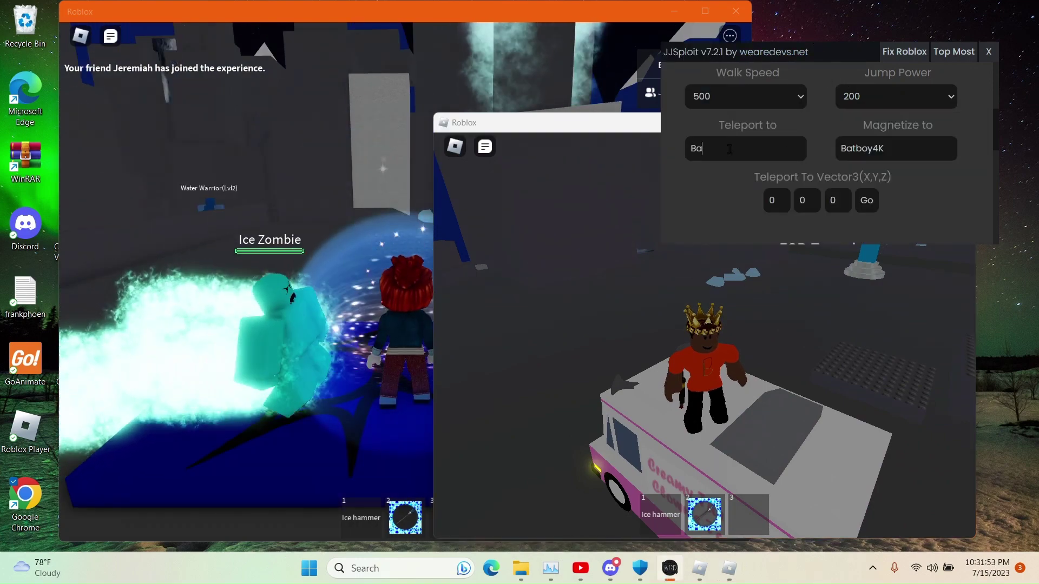
{"action": "type", "text": "K"}
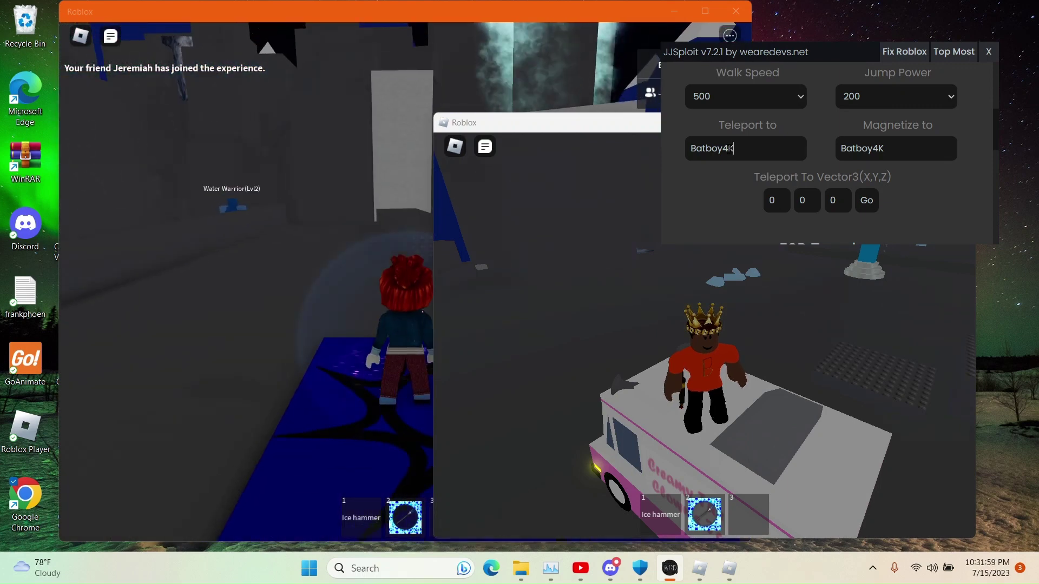
{"action": "key", "text": "Return"}
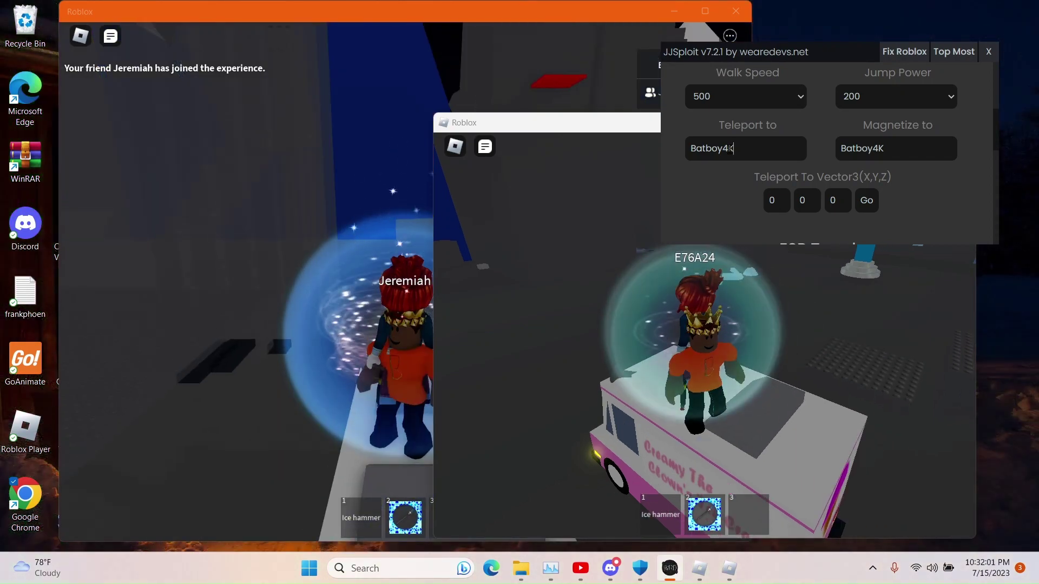
{"action": "left_click", "coordinate": [301, 283]}
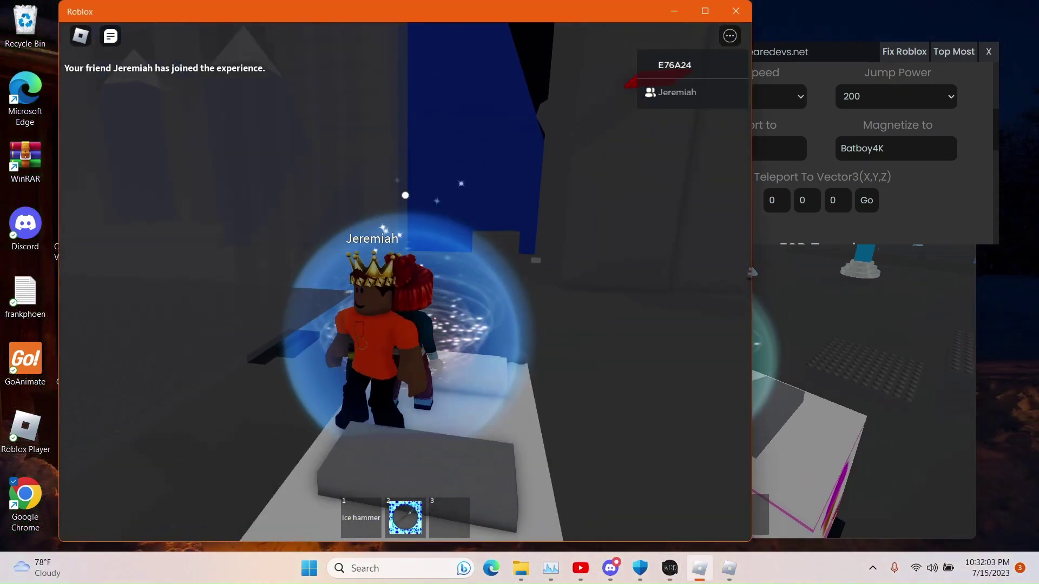
{"action": "key", "text": "Left"}
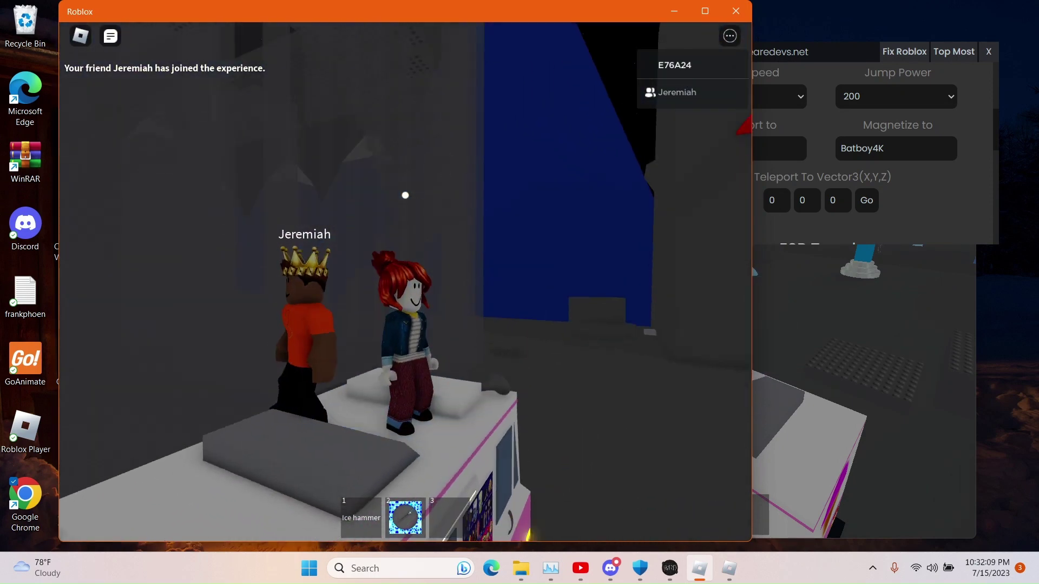
- Switch back to JJSploit and turn on ESP to mark the other player from the red-haired character's game
{"action": "left_click", "coordinate": [794, 305]}
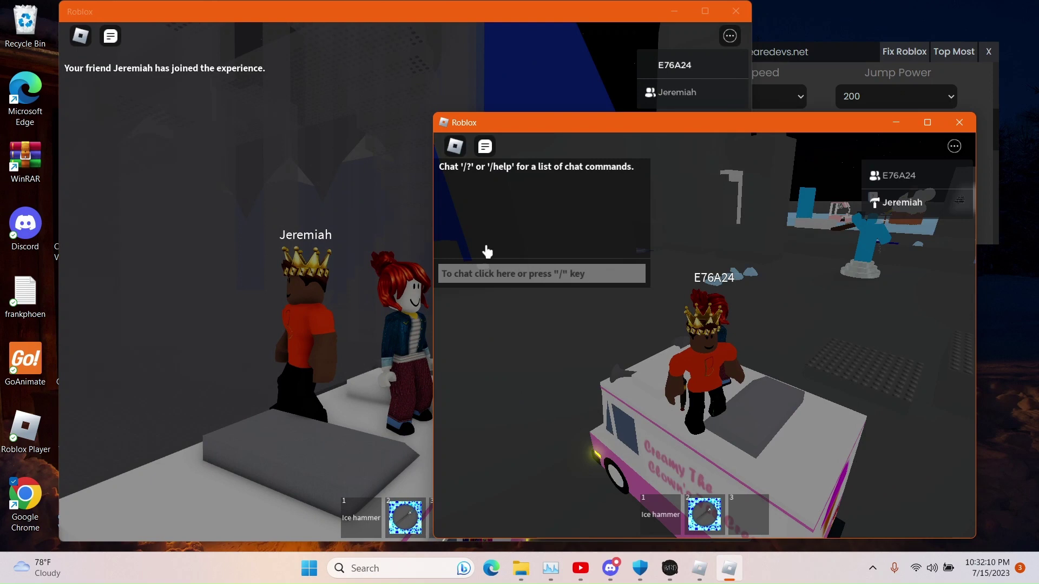
{"action": "left_click", "coordinate": [810, 59]}
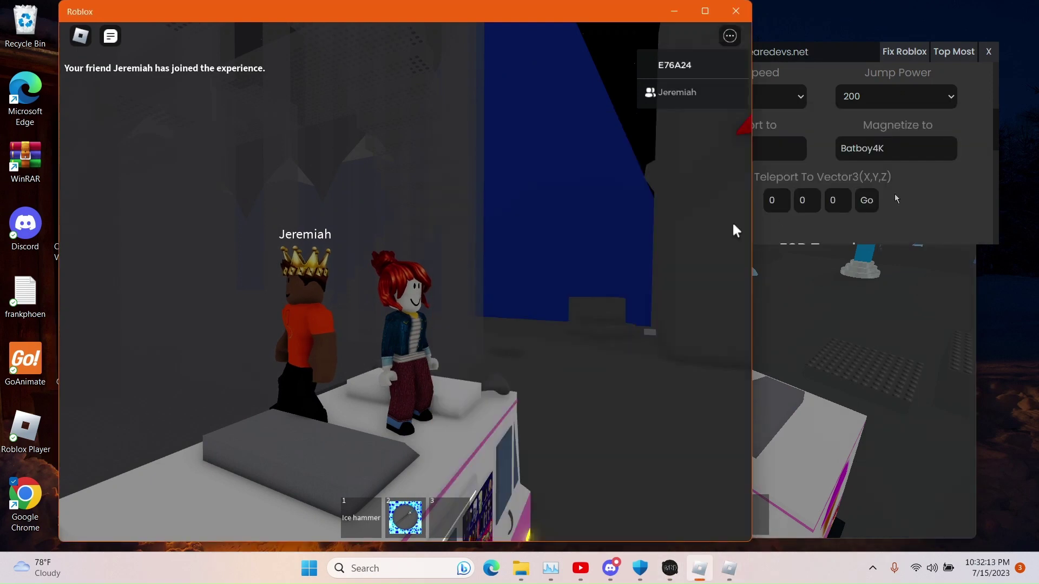
{"action": "left_click", "coordinate": [900, 201]}
{"action": "scroll", "coordinate": [901, 201], "scroll_direction": "up", "scroll_amount": 4}
{"action": "left_click", "coordinate": [866, 123]}
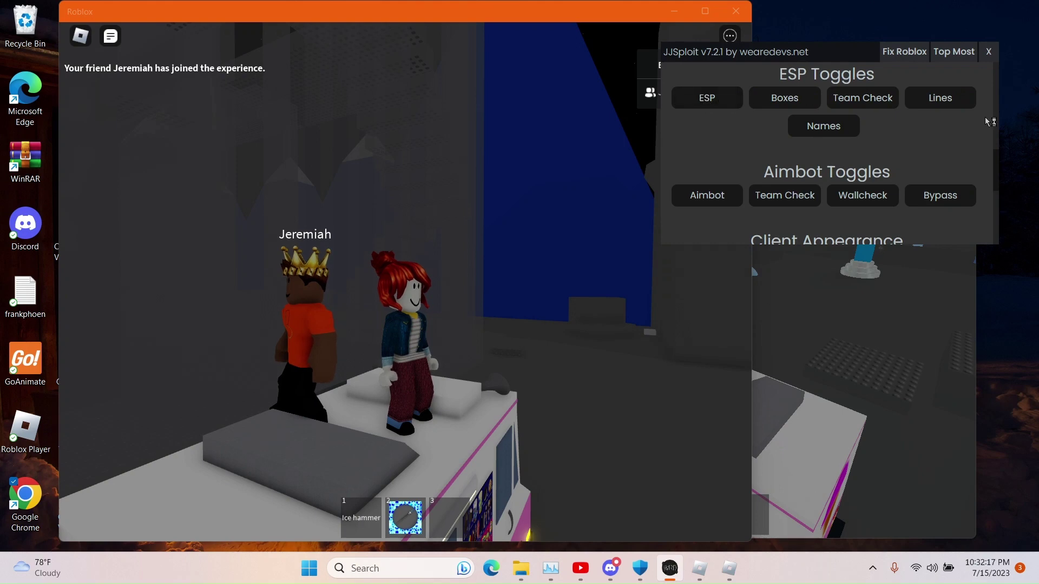
{"action": "scroll", "coordinate": [880, 158], "scroll_direction": "up", "scroll_amount": 5}
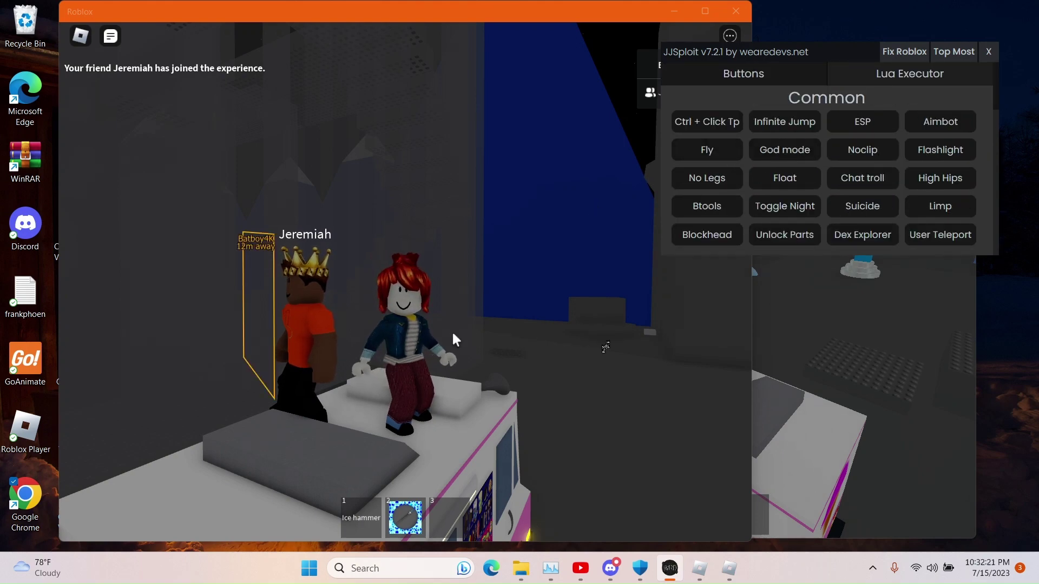
{"action": "left_click", "coordinate": [575, 188]}
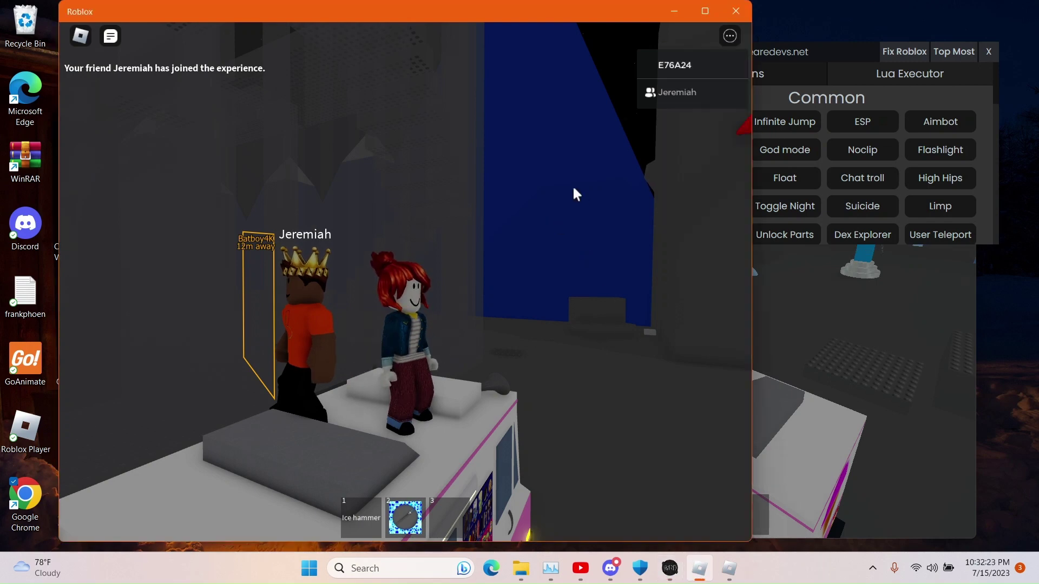
- Move the red-haired character off the truck roof to the ground in front of the truck
{"action": "right_click", "coordinate": [573, 188]}
{"action": "key", "text": "w"}
{"action": "right_click", "coordinate": [575, 189]}
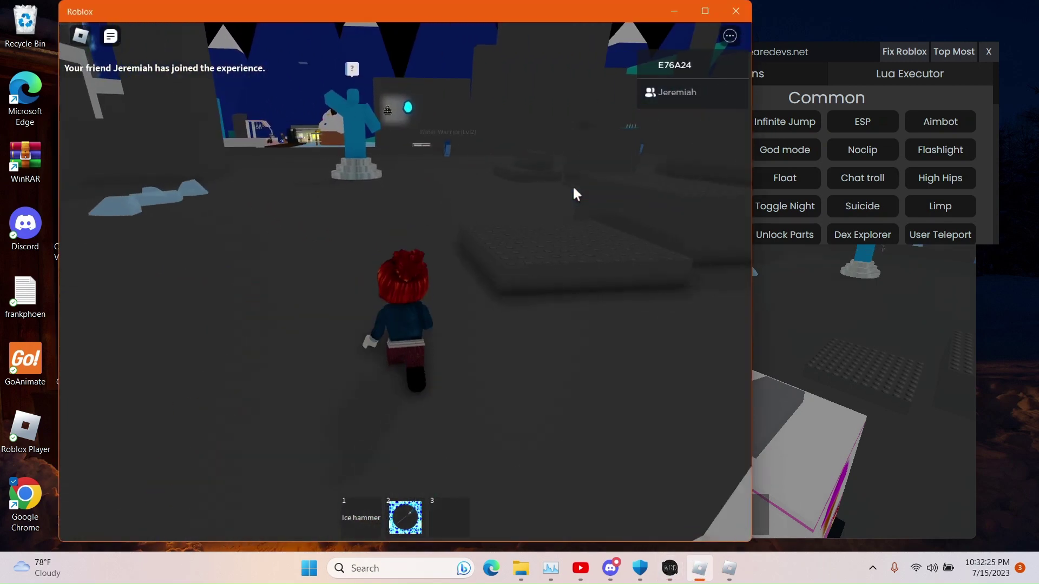
{"action": "key", "text": "s"}
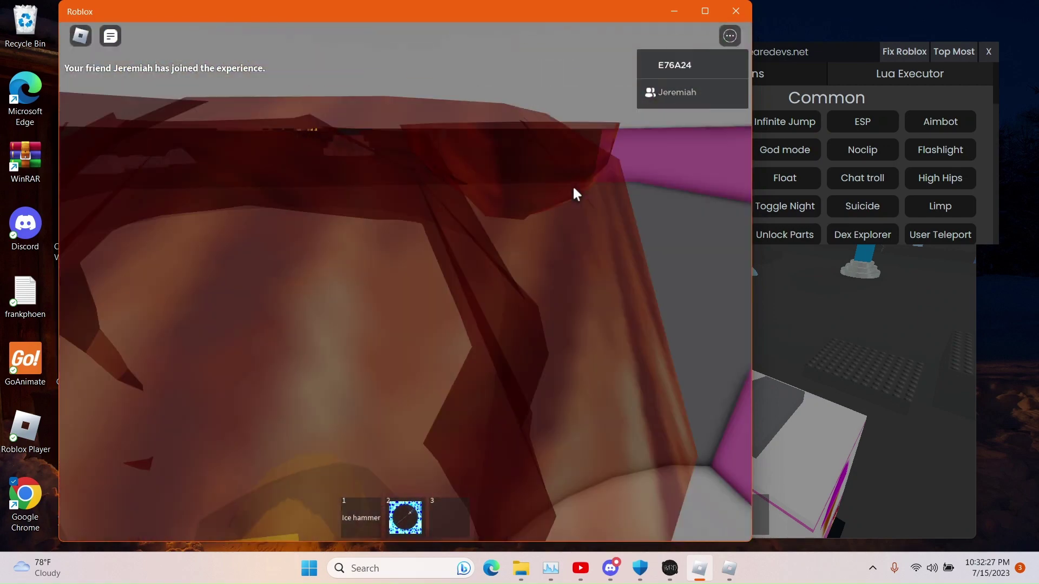
{"action": "scroll", "coordinate": [572, 185], "scroll_direction": "down", "scroll_amount": 5}
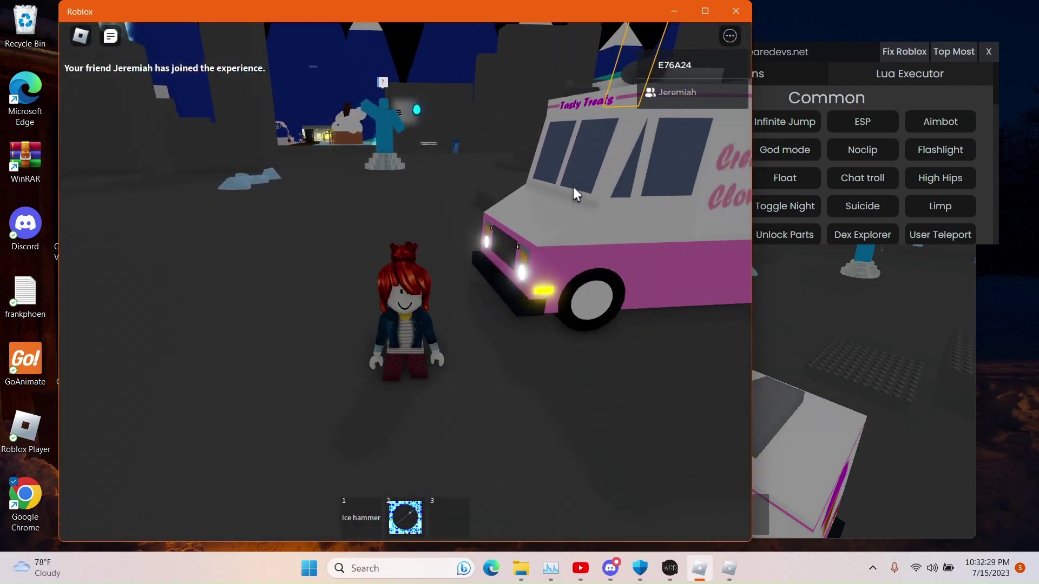
- Enable Chat troll in JJSploit and send "fsd" in chat from the crowned player's game, checking the other game's chat
{"action": "left_click", "coordinate": [808, 181]}
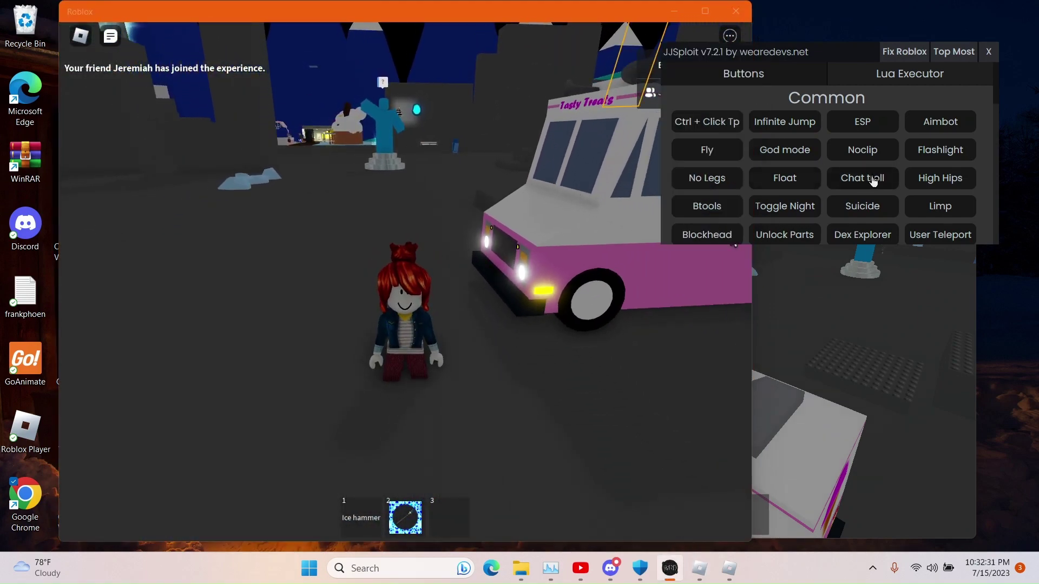
{"action": "left_click", "coordinate": [760, 374]}
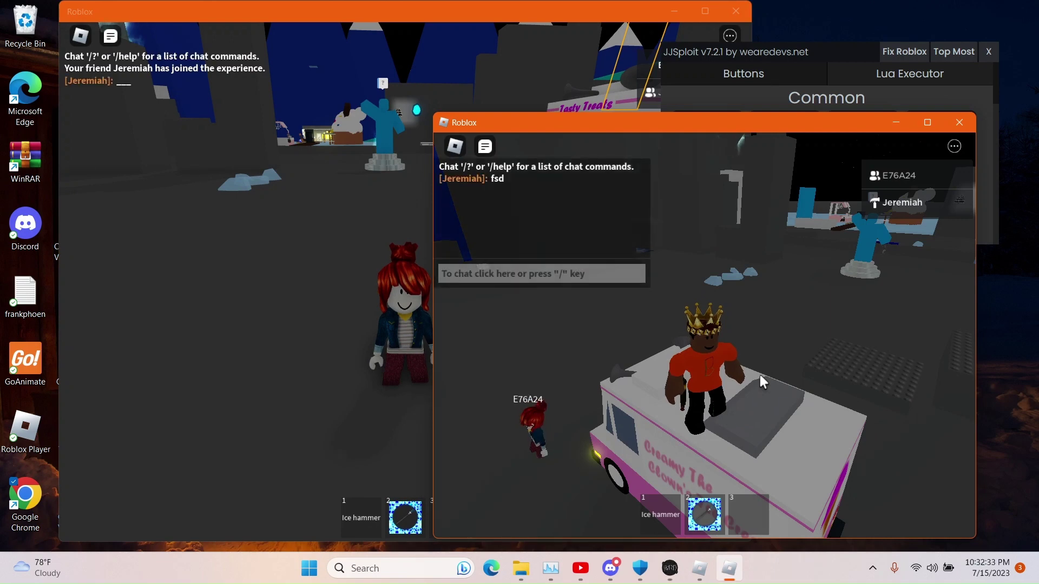
{"action": "left_click", "coordinate": [217, 337]}
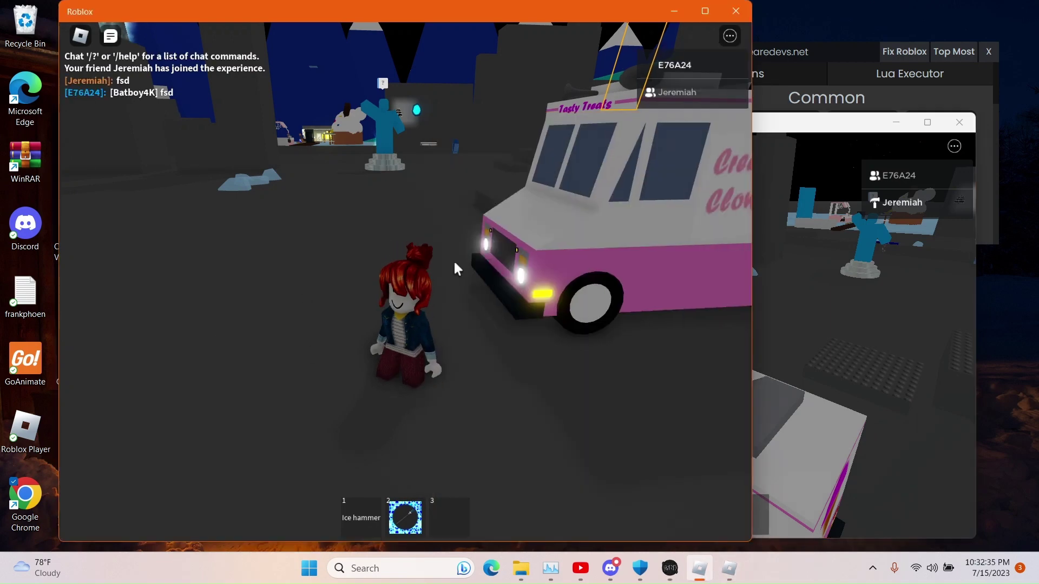
{"action": "mouse_move", "coordinate": [211, 112]}
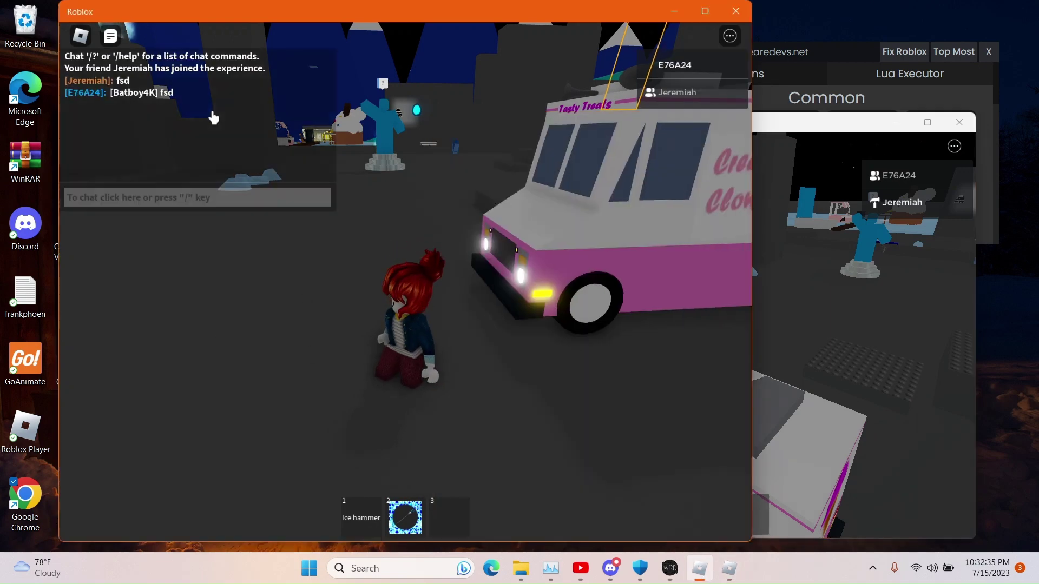
- Look through JJSploit's commands from Common down to Animations and back to the Aimbot toggles
{"action": "left_click", "coordinate": [842, 58]}
{"action": "scroll", "coordinate": [869, 205], "scroll_direction": "down", "scroll_amount": 1}
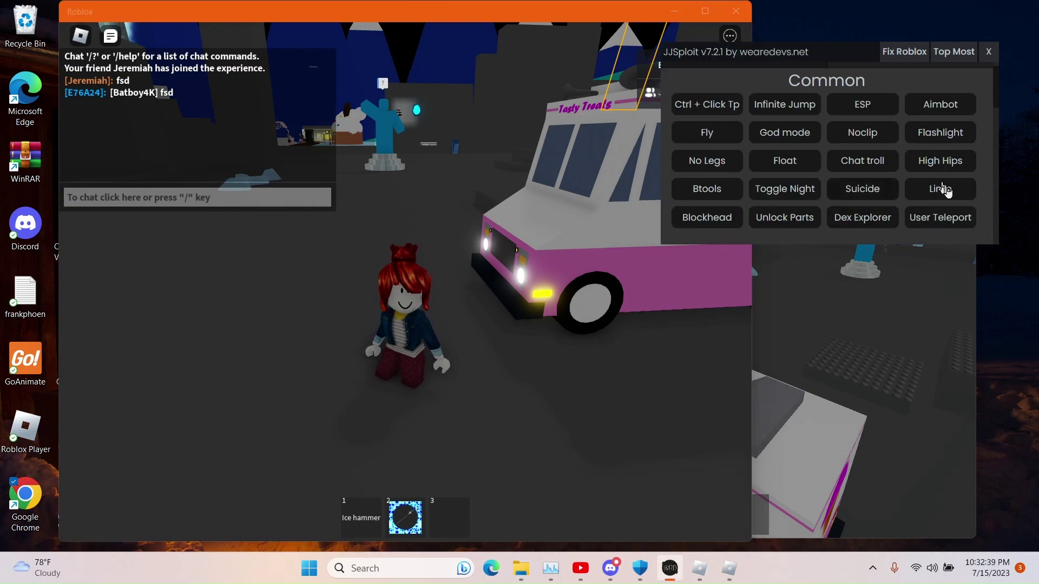
{"action": "scroll", "coordinate": [904, 180], "scroll_direction": "down", "scroll_amount": 6}
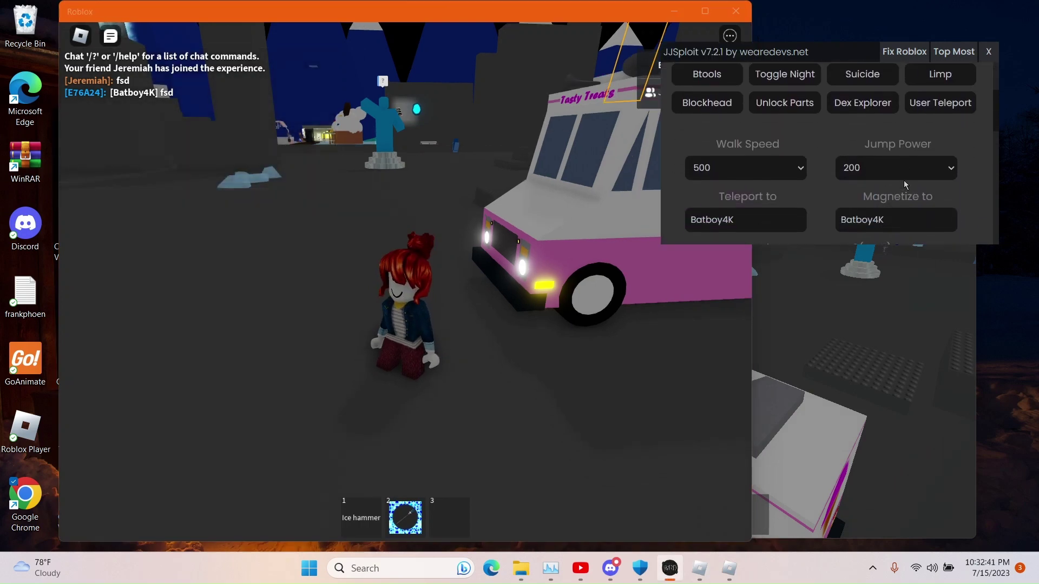
{"action": "scroll", "coordinate": [904, 180], "scroll_direction": "down", "scroll_amount": 8}
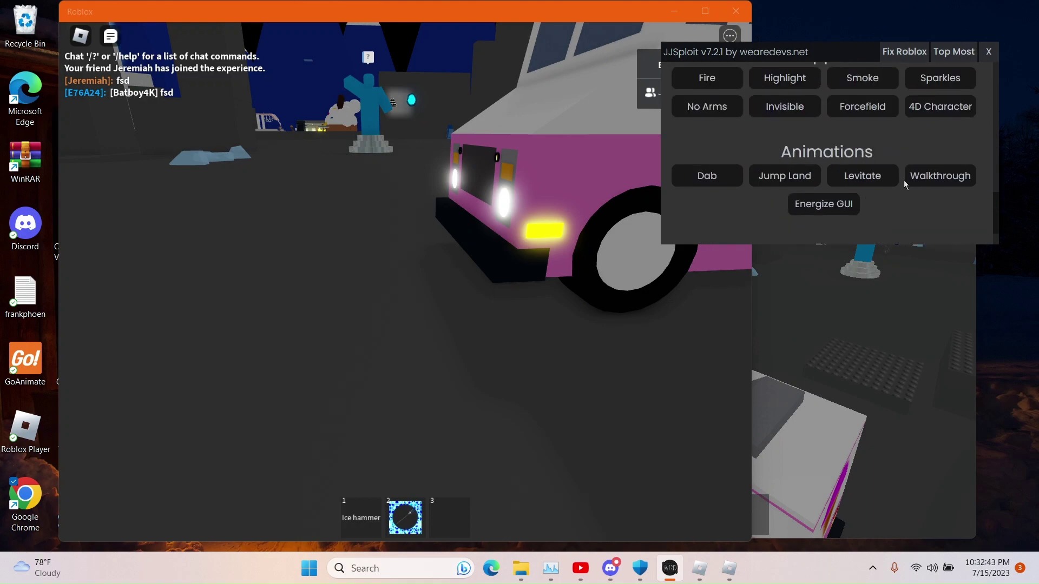
{"action": "scroll", "coordinate": [904, 180], "scroll_direction": "up", "scroll_amount": 2}
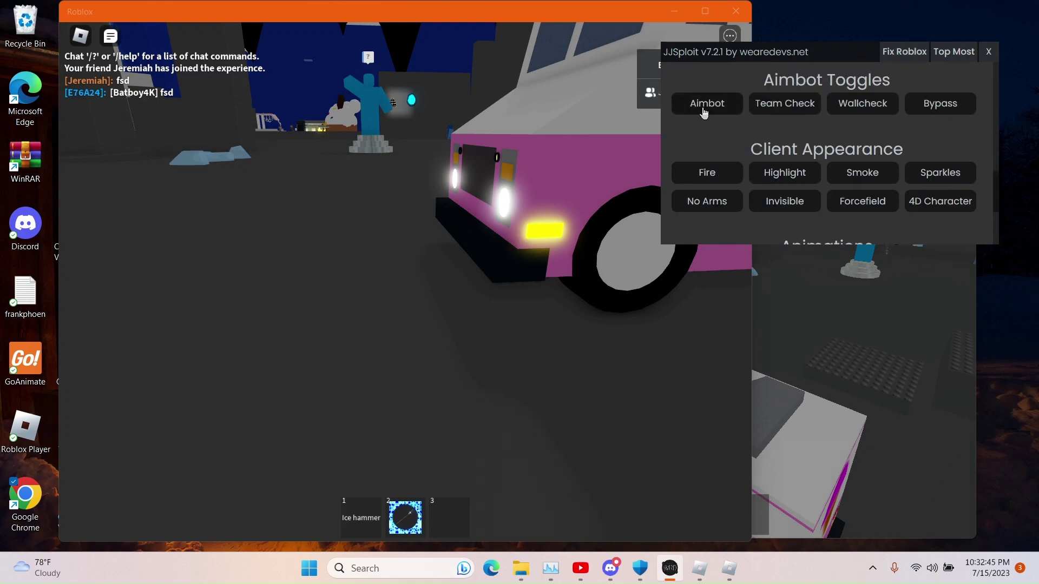
- Return to the red-haired character's game and run and jump away from the Ice Zombie toward the blue statue
{"action": "left_click", "coordinate": [463, 258]}
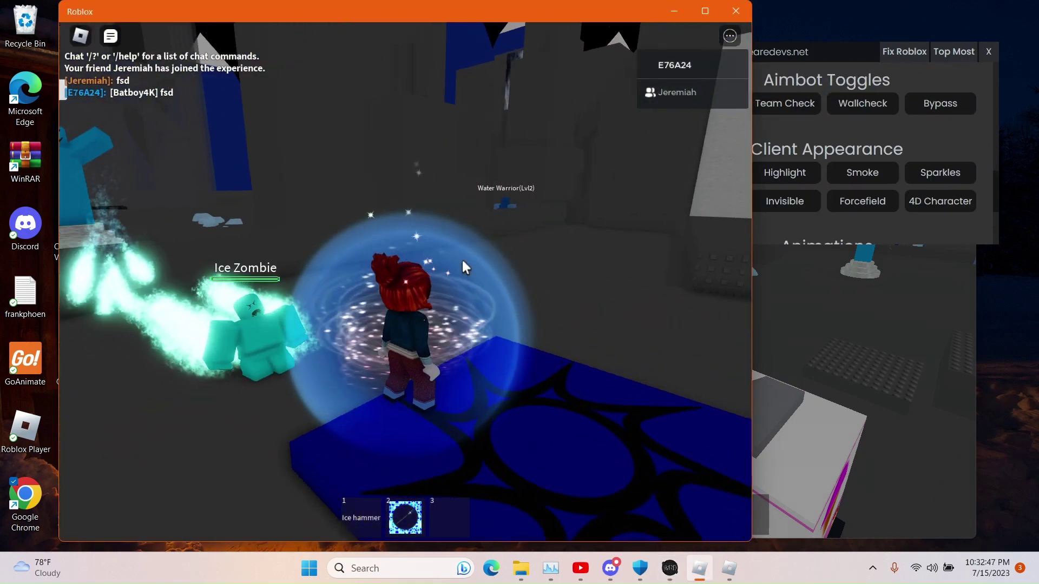
{"action": "key", "text": "s"}
{"action": "key", "text": "a"}
{"action": "key", "text": "w"}
{"action": "key", "text": "space"}
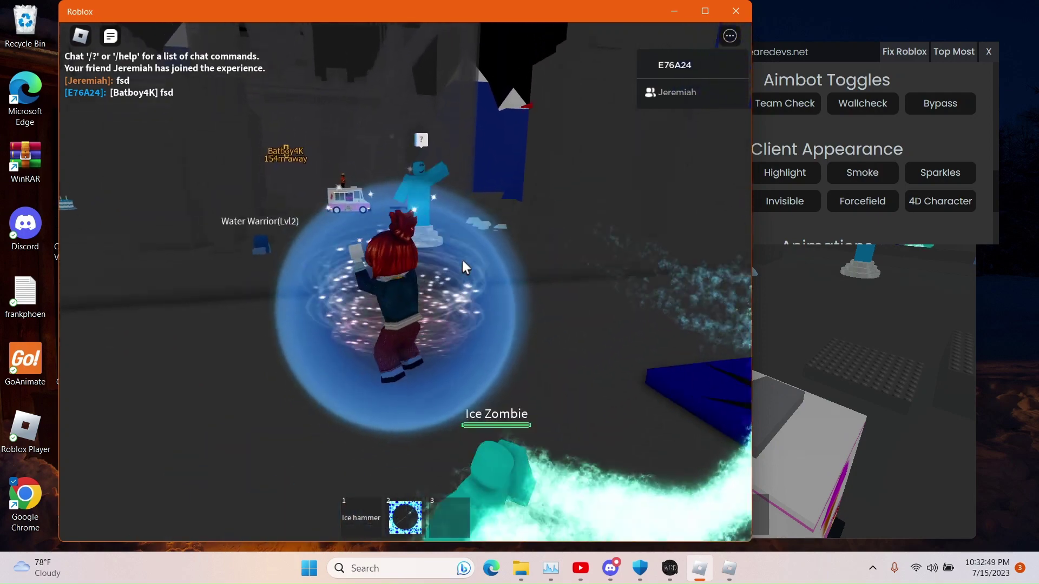
{"action": "key", "text": "w"}
{"action": "key", "text": "space"}
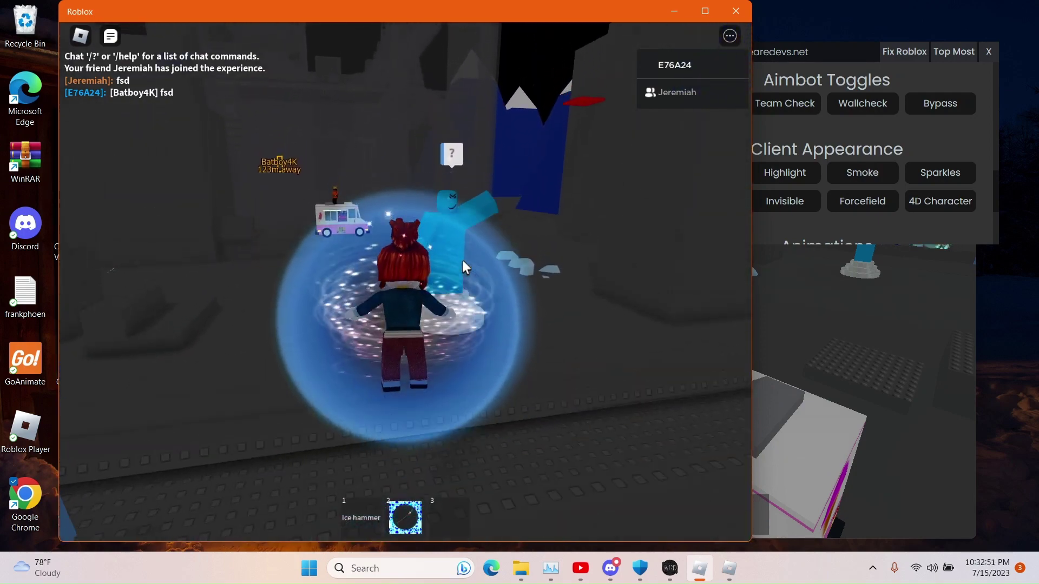
- Jump onto the blue statue's base and climb up beside its head
{"action": "key", "text": "w"}
{"action": "key", "text": "space"}
{"action": "key", "text": "d"}
{"action": "key", "text": "space"}
{"action": "key", "text": "w"}
{"action": "key", "text": "d"}
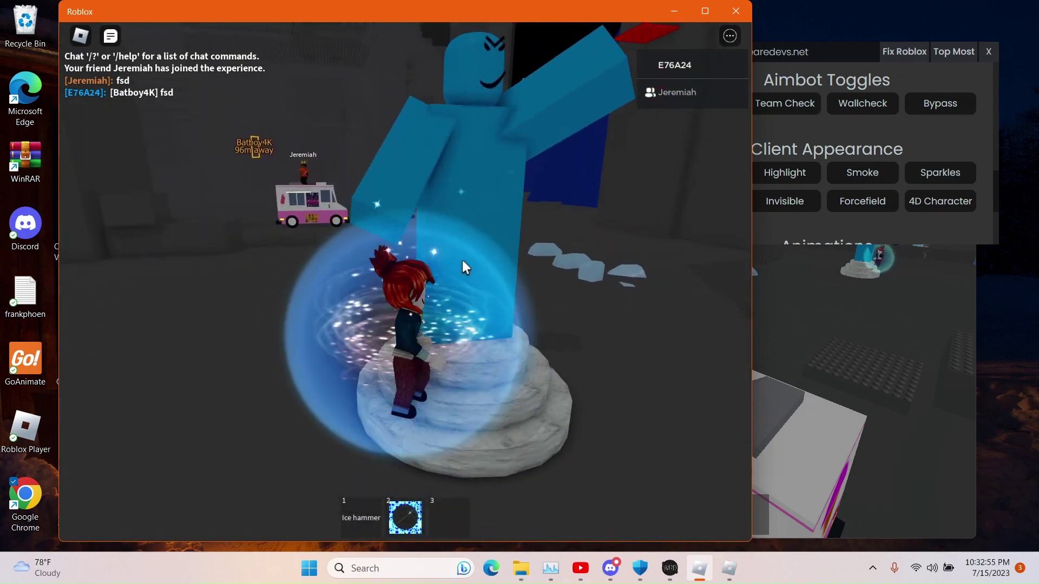
{"action": "key", "text": "space"}
{"action": "key", "text": "w"}
{"action": "key", "text": "a"}
{"action": "key", "text": "s"}
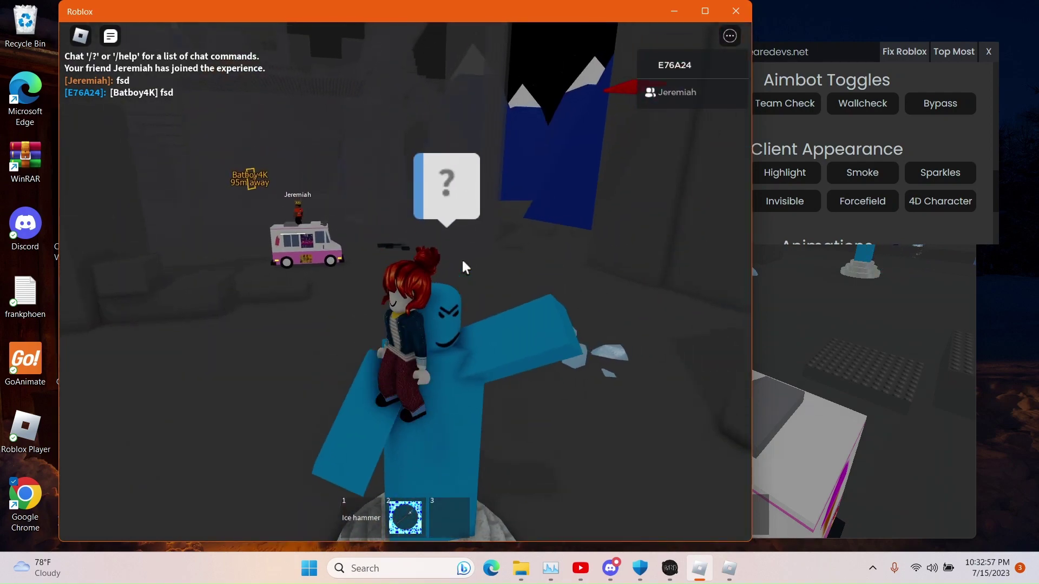
- Bring JJSploit's Common commands back into view and return to the red-haired character's game
{"action": "left_click", "coordinate": [875, 142]}
{"action": "scroll", "coordinate": [866, 176], "scroll_direction": "up", "scroll_amount": 5}
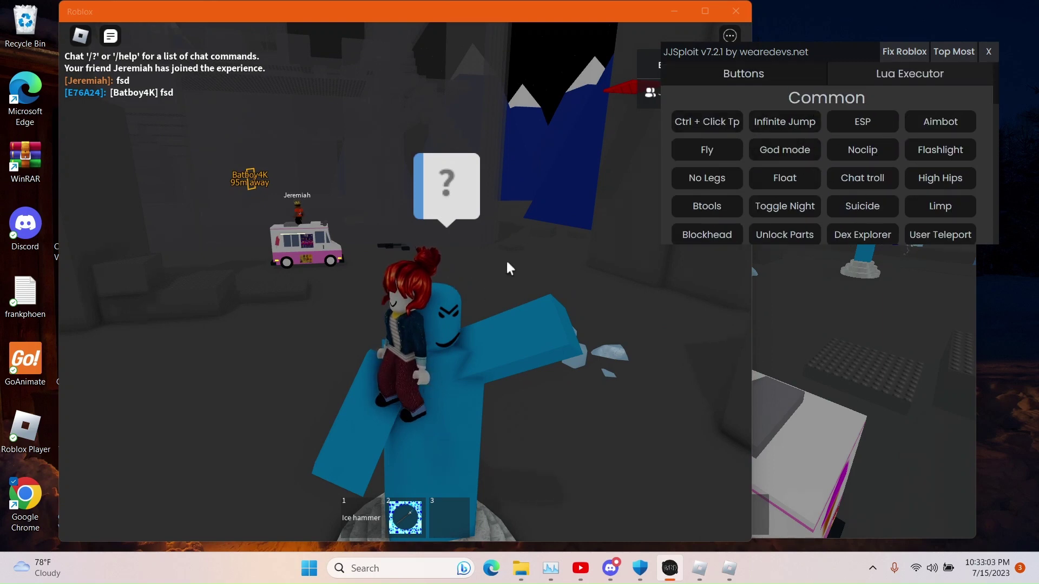
{"action": "left_click", "coordinate": [330, 237]}
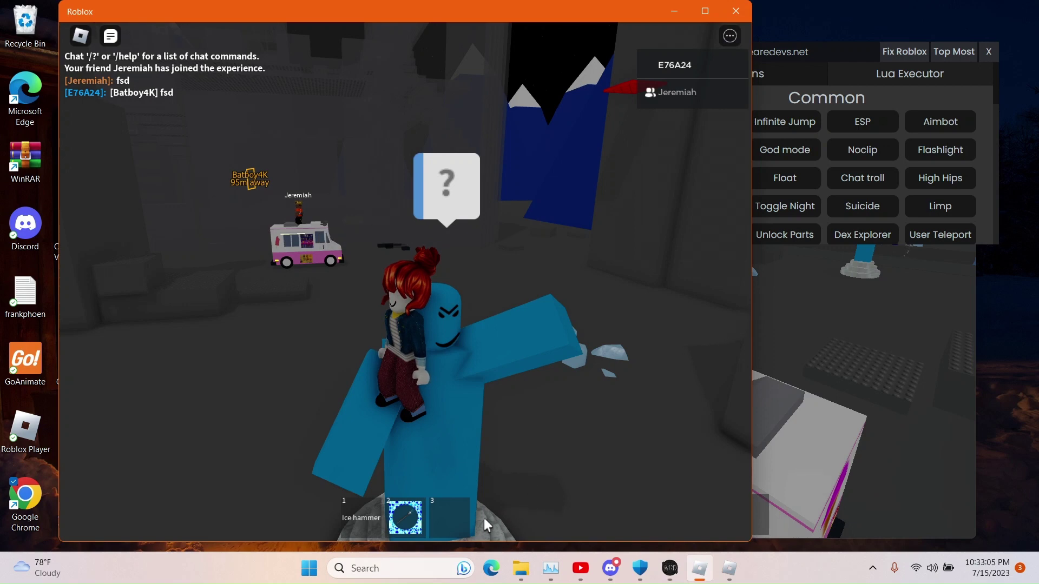
- Toggle JJSploit's Ctrl + Click Tp off and back on, and equip the slot 3 sword in the game
{"action": "left_click", "coordinate": [448, 515]}
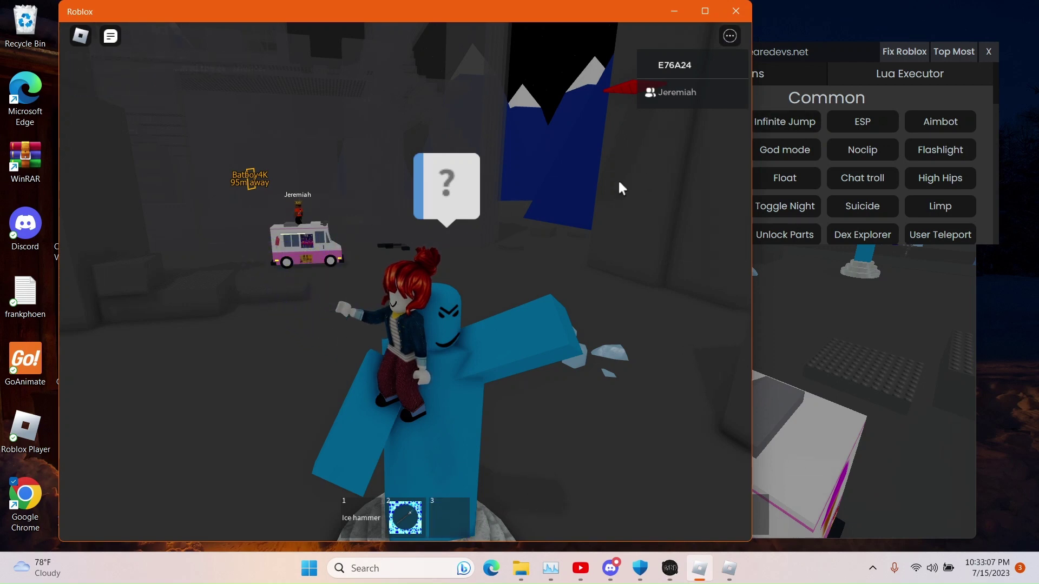
{"action": "left_click", "coordinate": [793, 90]}
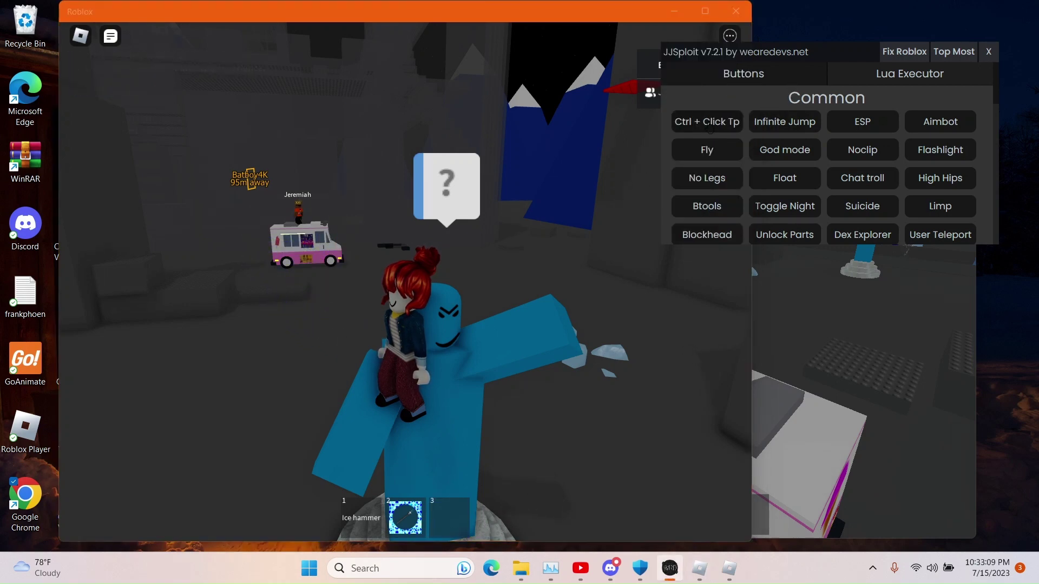
{"action": "scroll", "coordinate": [806, 165], "scroll_direction": "down", "scroll_amount": 4}
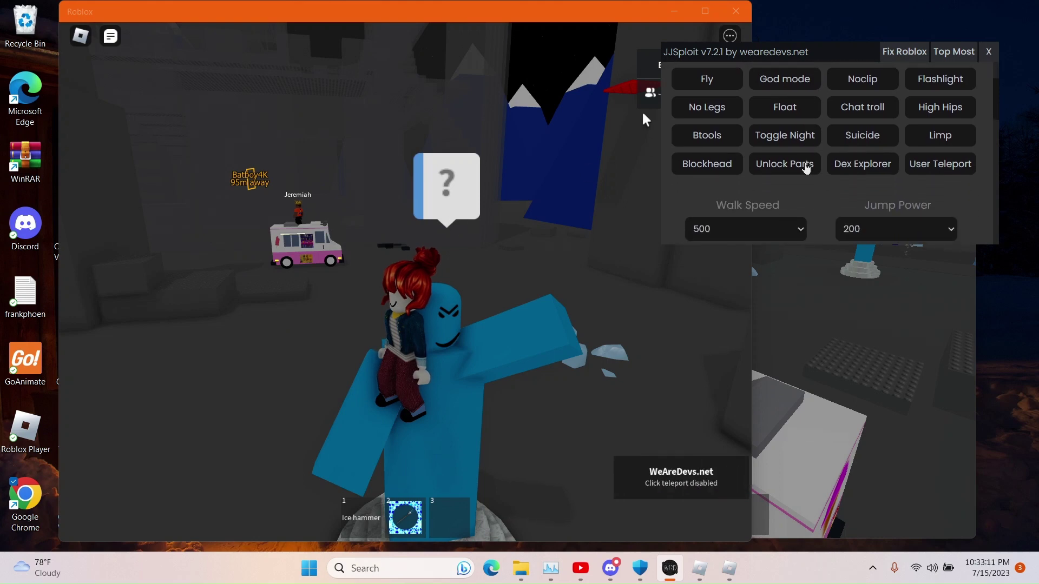
{"action": "scroll", "coordinate": [793, 162], "scroll_direction": "up", "scroll_amount": 4}
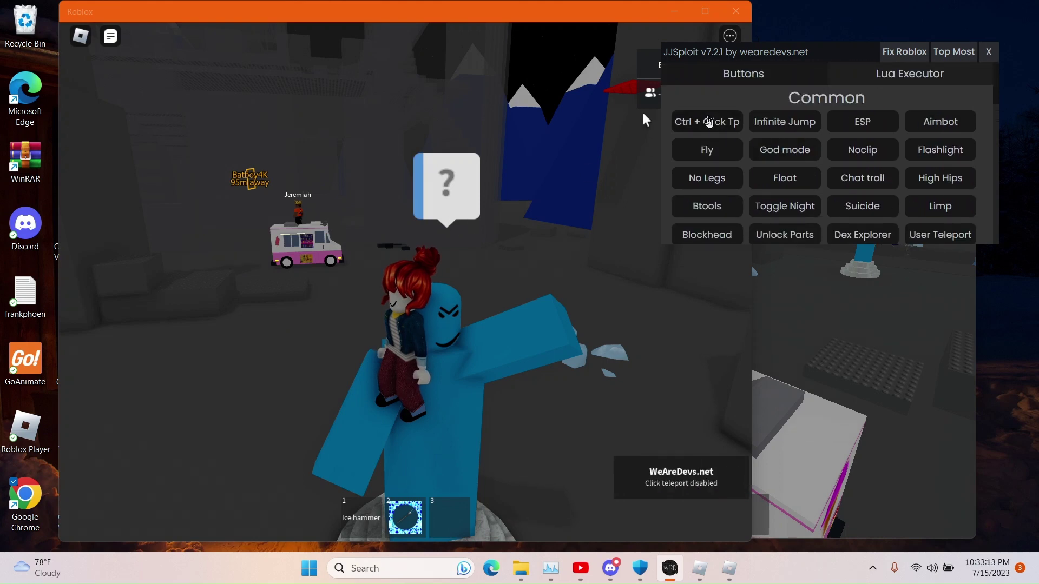
{"action": "left_click", "coordinate": [425, 198]}
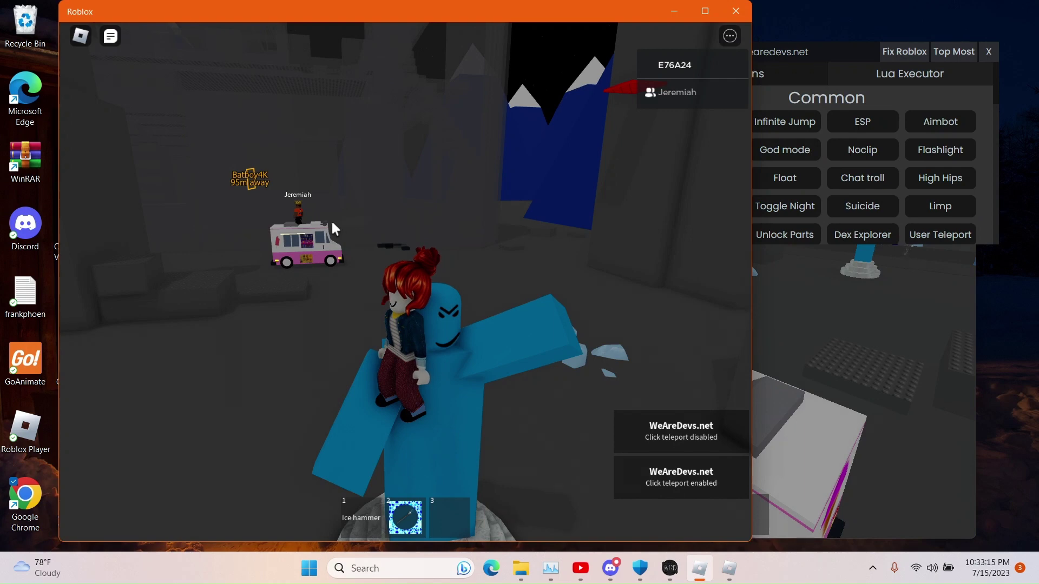
{"action": "key", "text": "3"}
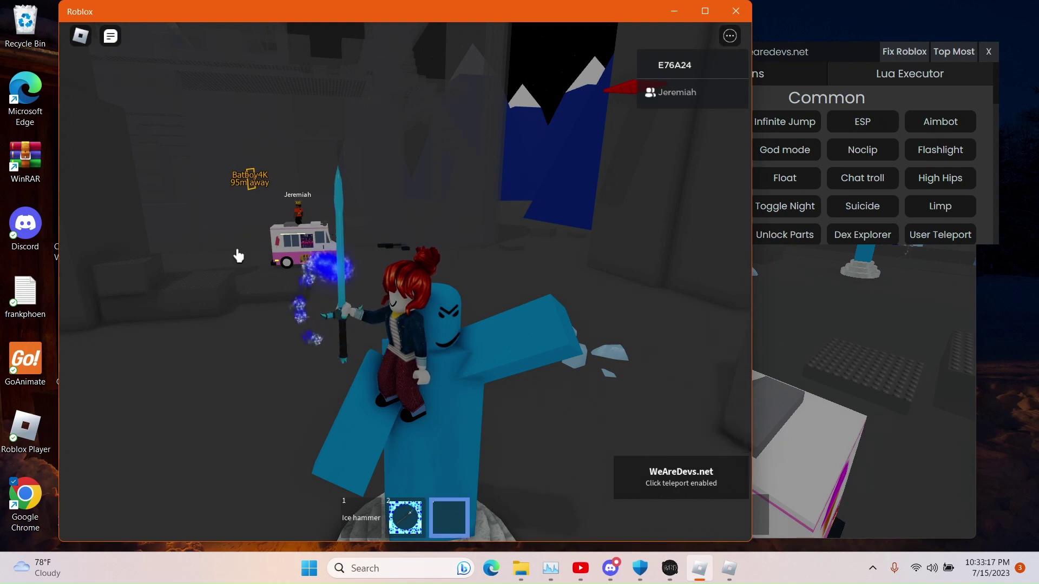
- Give the red-haired character JJSploit's TP Tool from the Etc commands and use it to teleport onto the dark blue mountain
{"action": "left_click", "coordinate": [823, 186]}
{"action": "scroll", "coordinate": [822, 188], "scroll_direction": "down", "scroll_amount": 4}
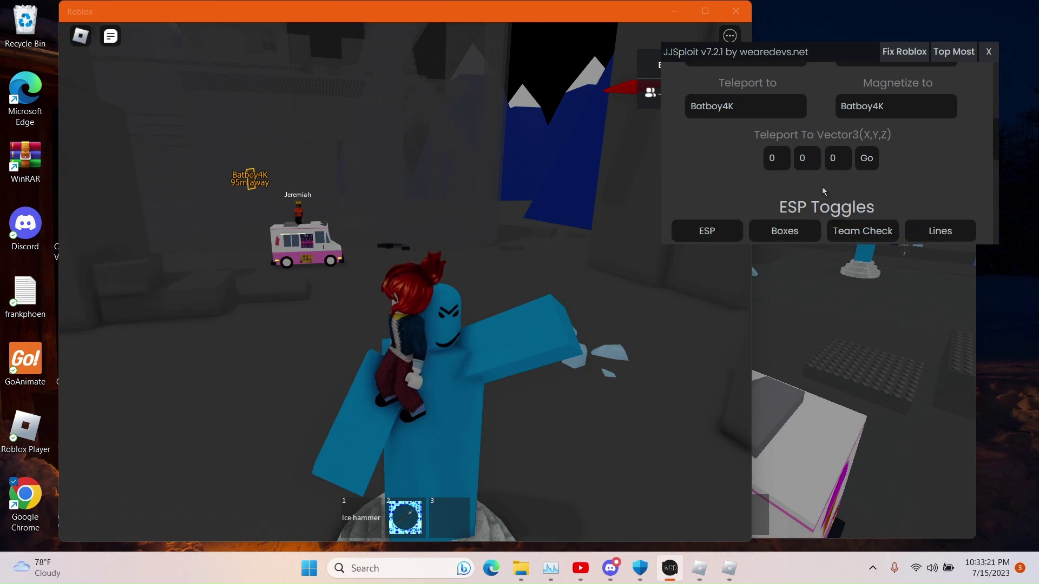
{"action": "scroll", "coordinate": [822, 191], "scroll_direction": "down", "scroll_amount": 5}
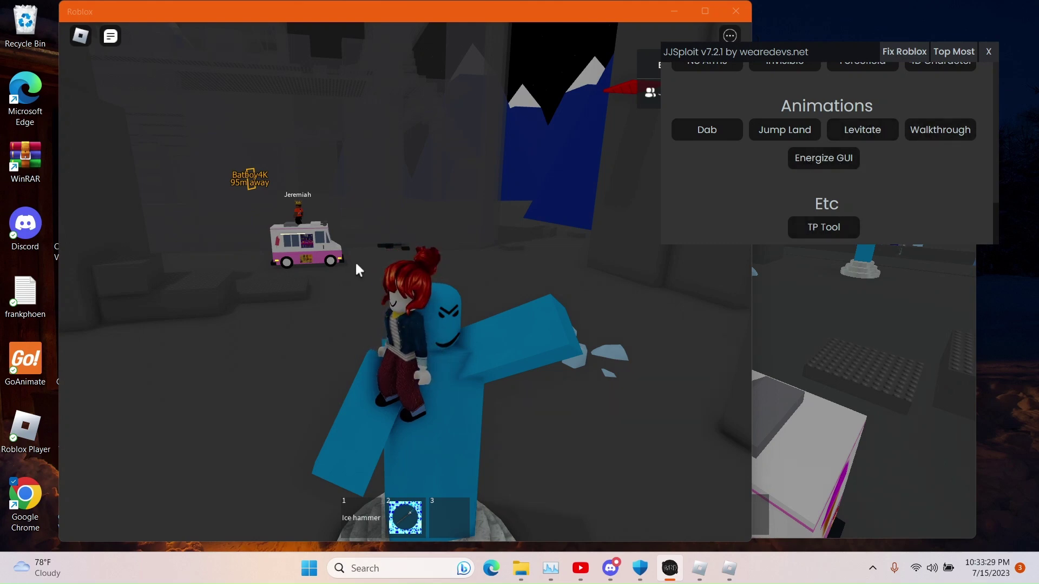
{"action": "left_click", "coordinate": [232, 240]}
{"action": "key", "text": "4"}
{"action": "left_click", "coordinate": [232, 239]}
{"action": "key", "text": "4"}
{"action": "key", "text": "Right"}
{"action": "key", "text": "4"}
{"action": "left_click", "coordinate": [562, 157]}
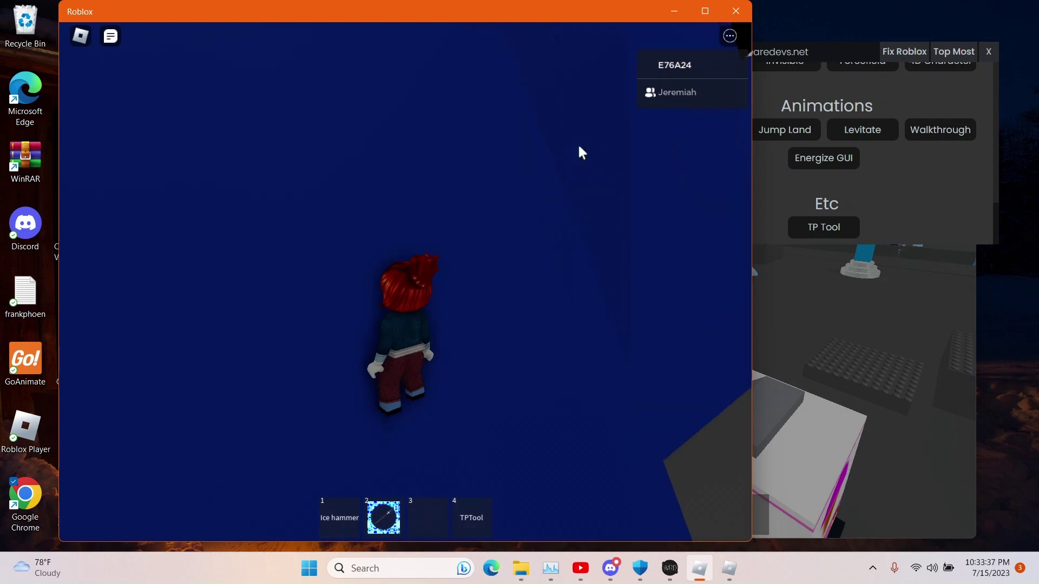
- Move along the mountain slope and turn the view toward the other player's ESP label by the distant castle
{"action": "key", "text": "4"}
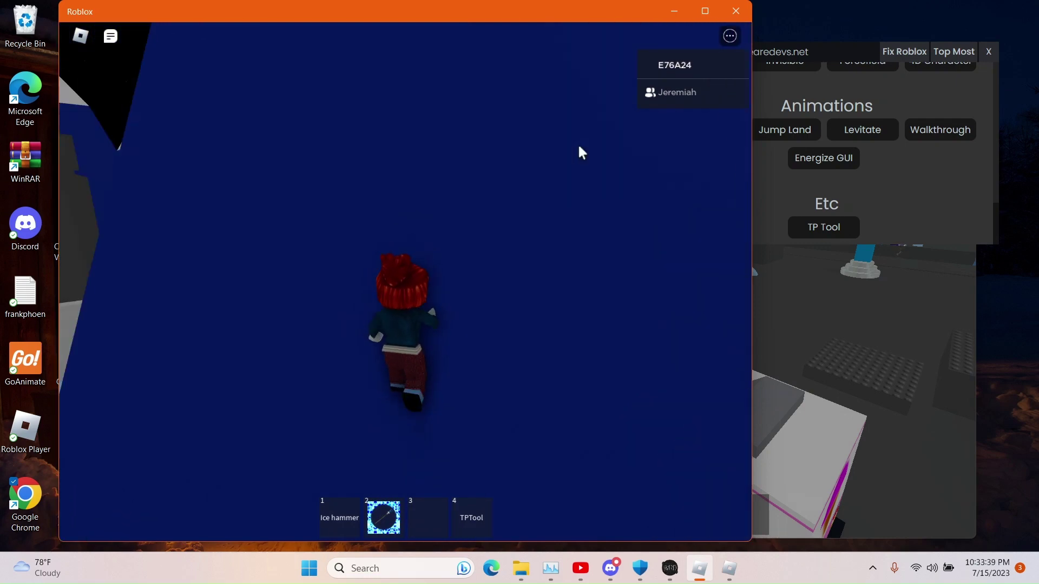
{"action": "key", "text": "a"}
{"action": "scroll", "coordinate": [579, 151], "scroll_direction": "down", "scroll_amount": 3}
{"action": "mouse_move", "coordinate": [242, 211]}
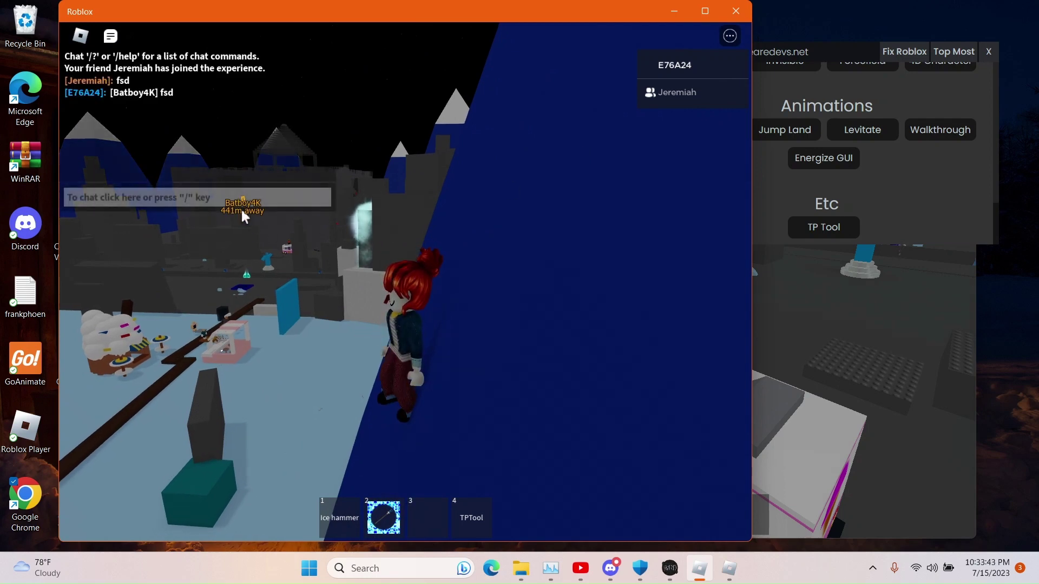
- Apply the Fire, Smoke and Invisible effects from JJSploit's Client Appearance commands to the red-haired character
{"action": "left_click", "coordinate": [879, 197]}
{"action": "scroll", "coordinate": [839, 160], "scroll_direction": "up", "scroll_amount": 3}
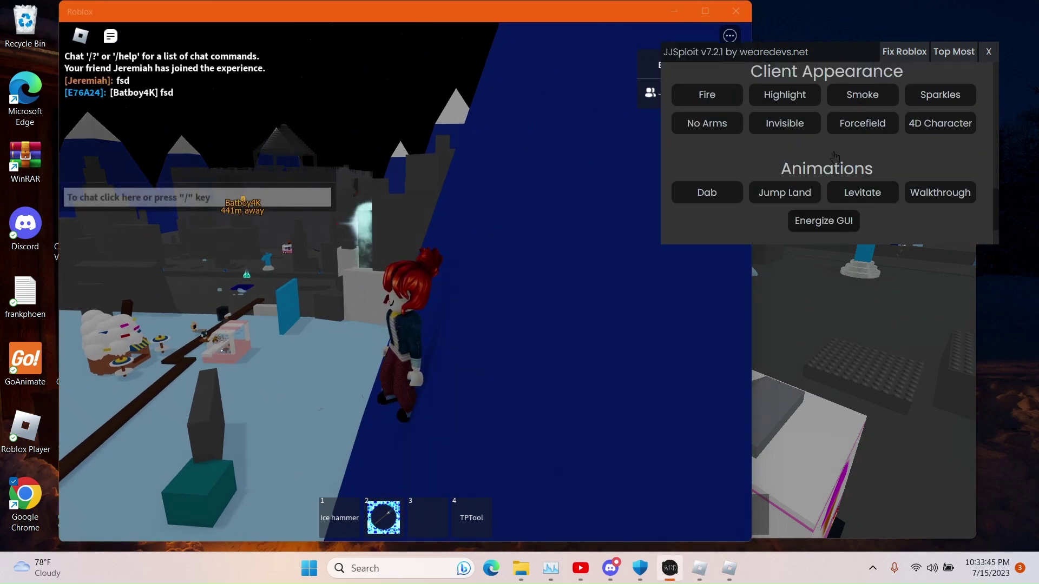
{"action": "scroll", "coordinate": [730, 162], "scroll_direction": "up", "scroll_amount": 2}
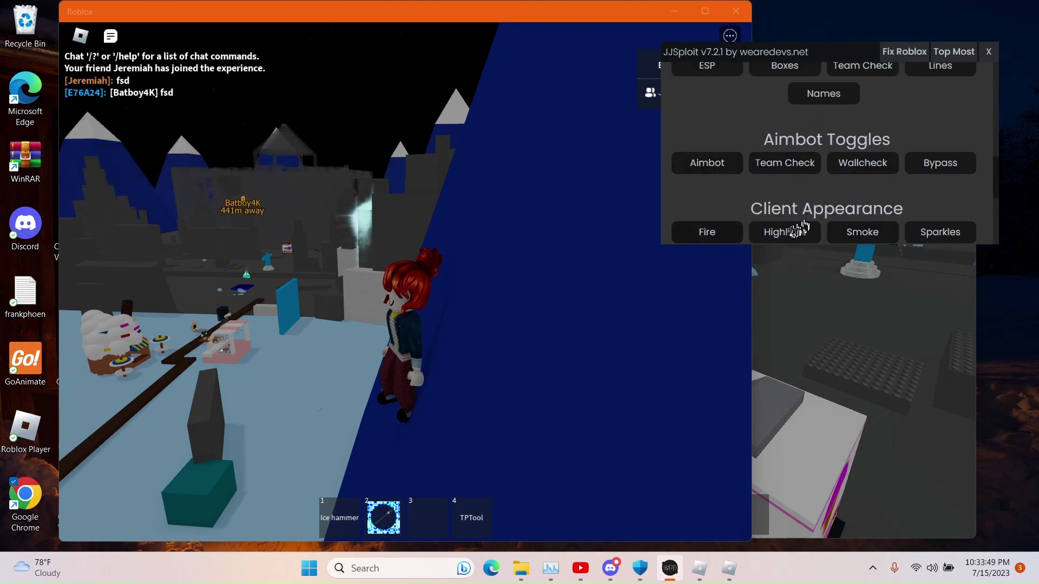
{"action": "scroll", "coordinate": [795, 226], "scroll_direction": "down", "scroll_amount": 1}
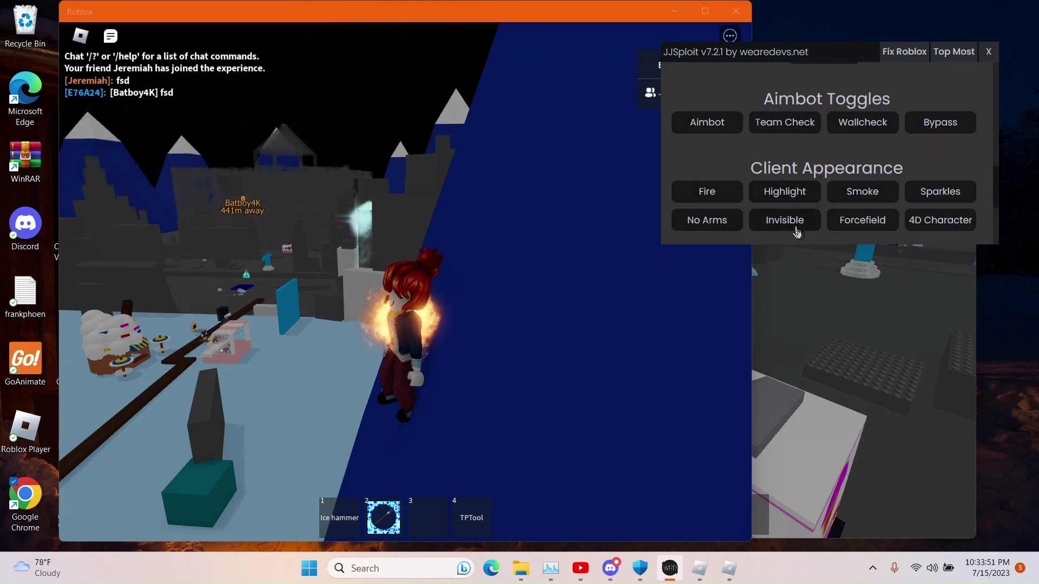
- Teleport the burning character to the other player using the username already entered under Teleport to
{"action": "scroll", "coordinate": [833, 152], "scroll_direction": "up", "scroll_amount": 6}
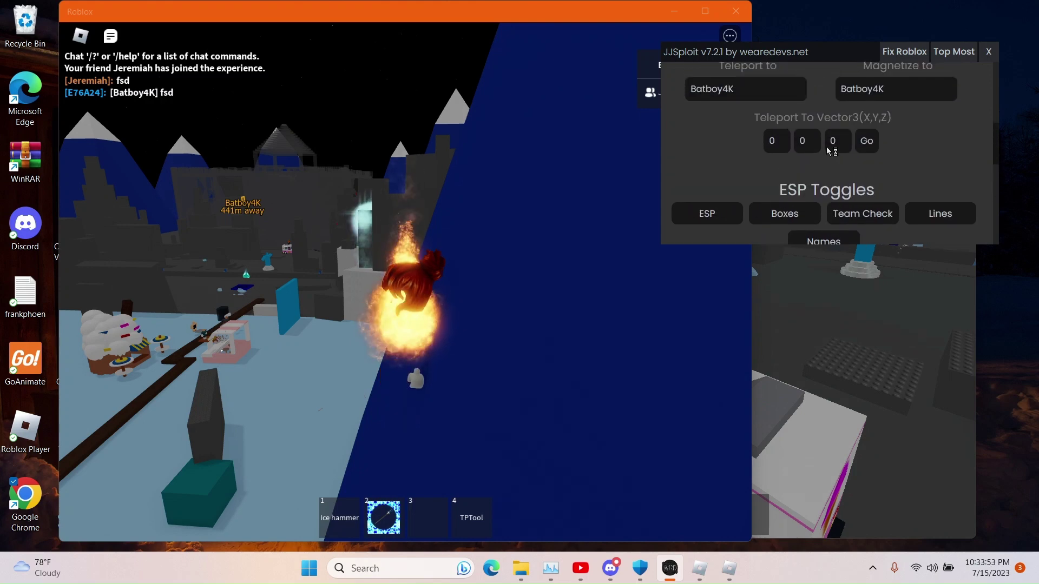
{"action": "key", "text": "Return"}
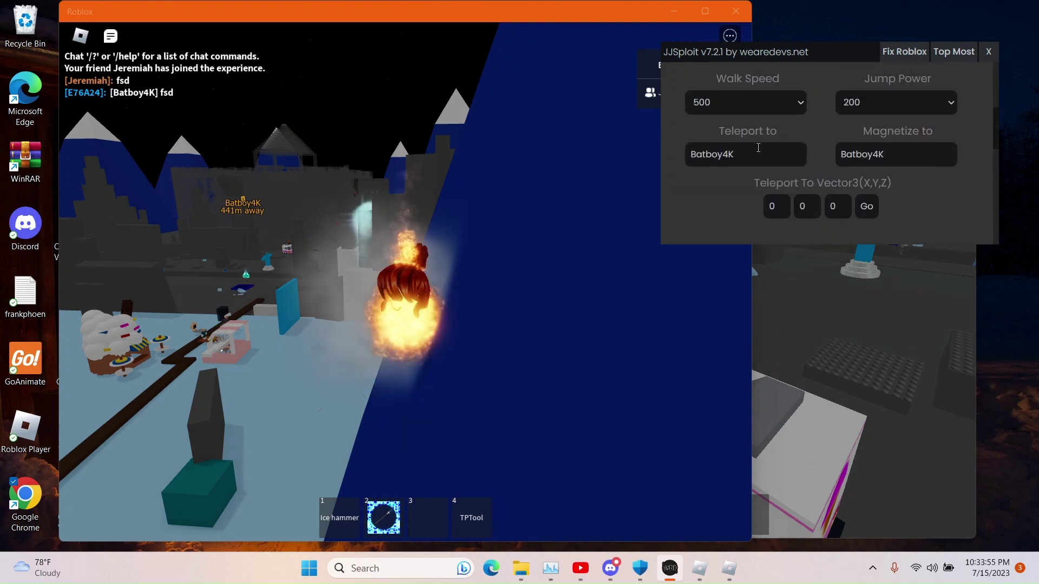
{"action": "scroll", "coordinate": [801, 136], "scroll_direction": "up", "scroll_amount": 3}
{"action": "scroll", "coordinate": [801, 133], "scroll_direction": "down", "scroll_amount": 2}
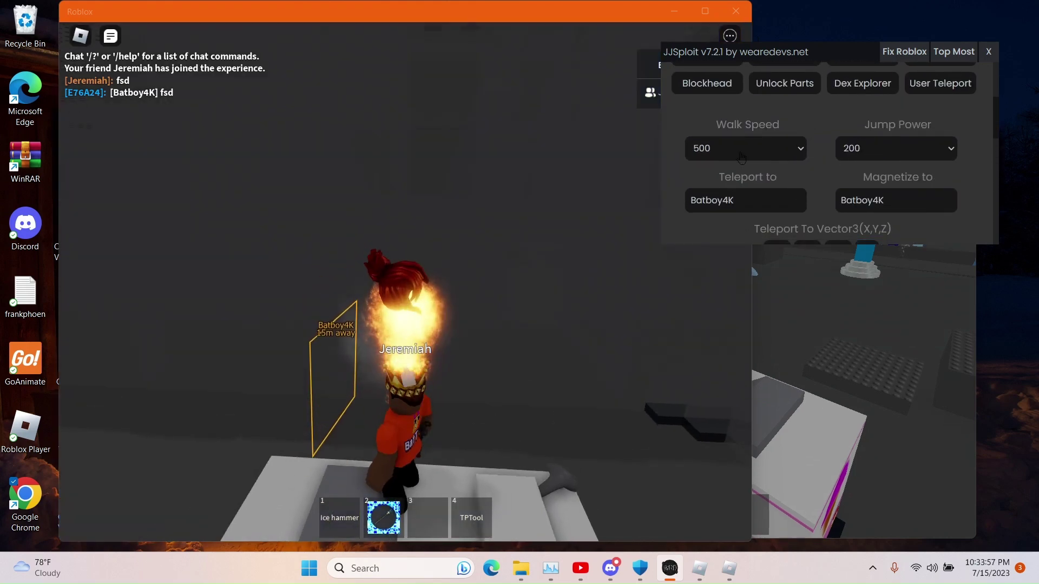
- Set the Walk Speed to 400 and try a Jump Power of 300 before setting it to 200
{"action": "left_click", "coordinate": [793, 148]}
{"action": "left_click", "coordinate": [736, 418]}
{"action": "left_click", "coordinate": [877, 150]}
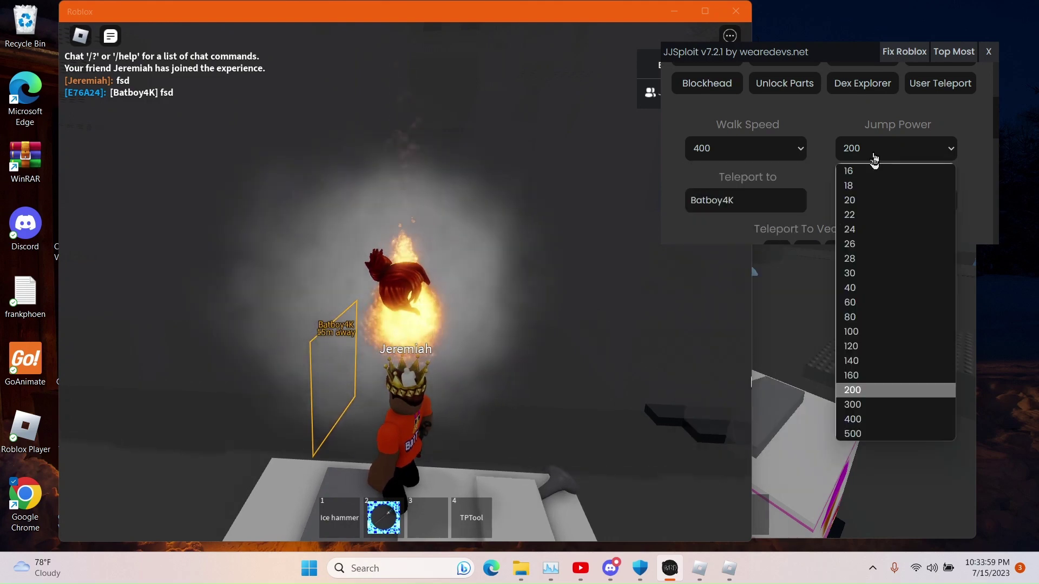
{"action": "left_click", "coordinate": [877, 406]}
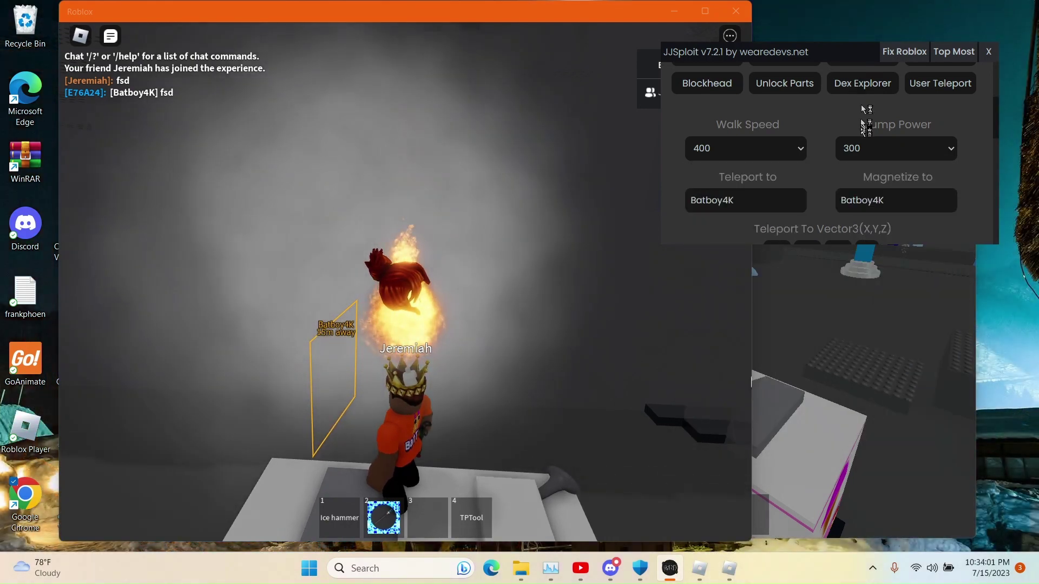
{"action": "left_click", "coordinate": [866, 149]}
{"action": "left_click", "coordinate": [866, 393]}
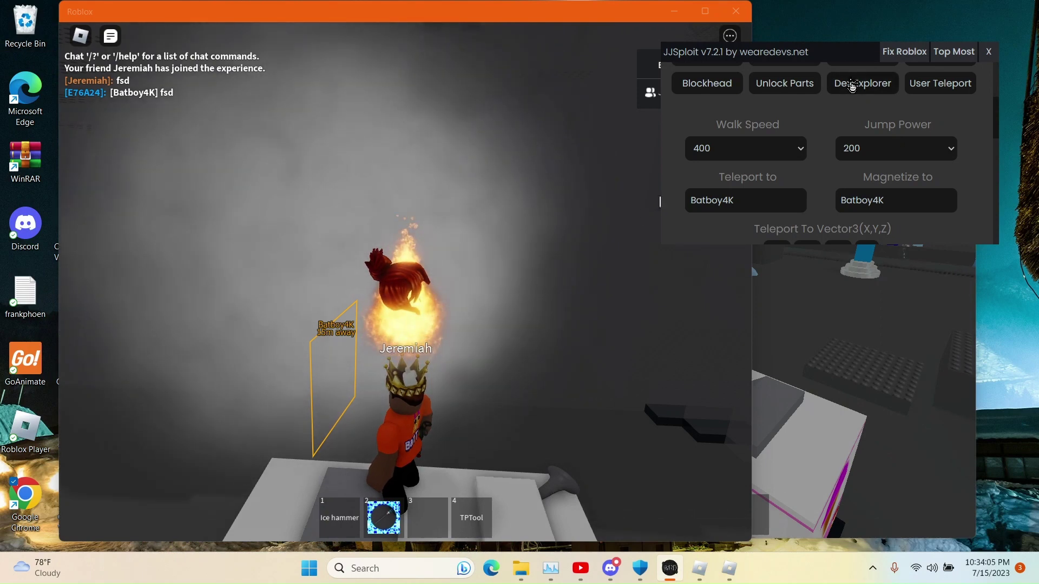
- Launch Dex Explorer, select LogService, expand Workspace and hide the in-game player list
{"action": "left_click", "coordinate": [852, 85]}
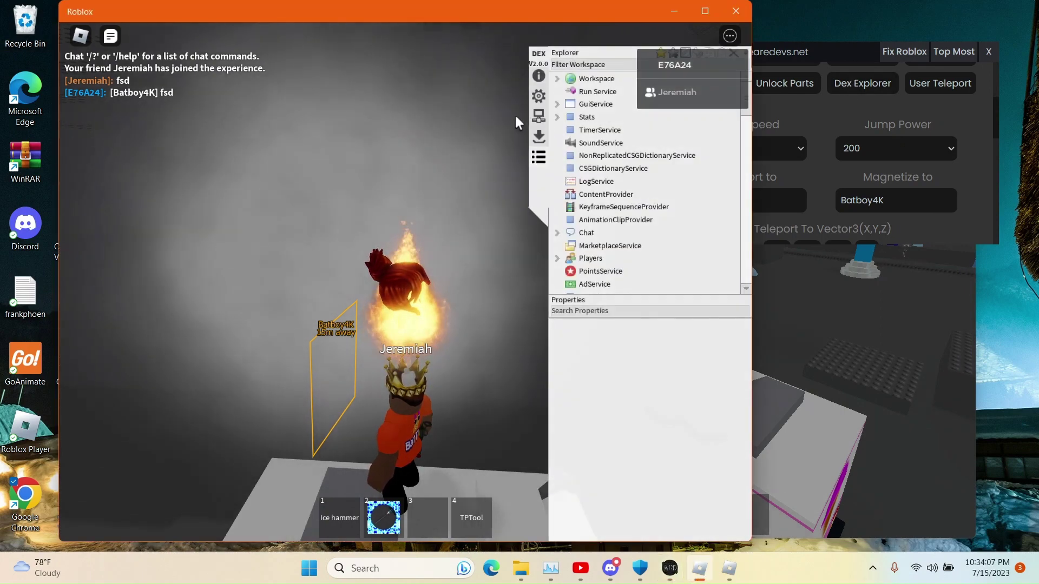
{"action": "left_click", "coordinate": [595, 181]}
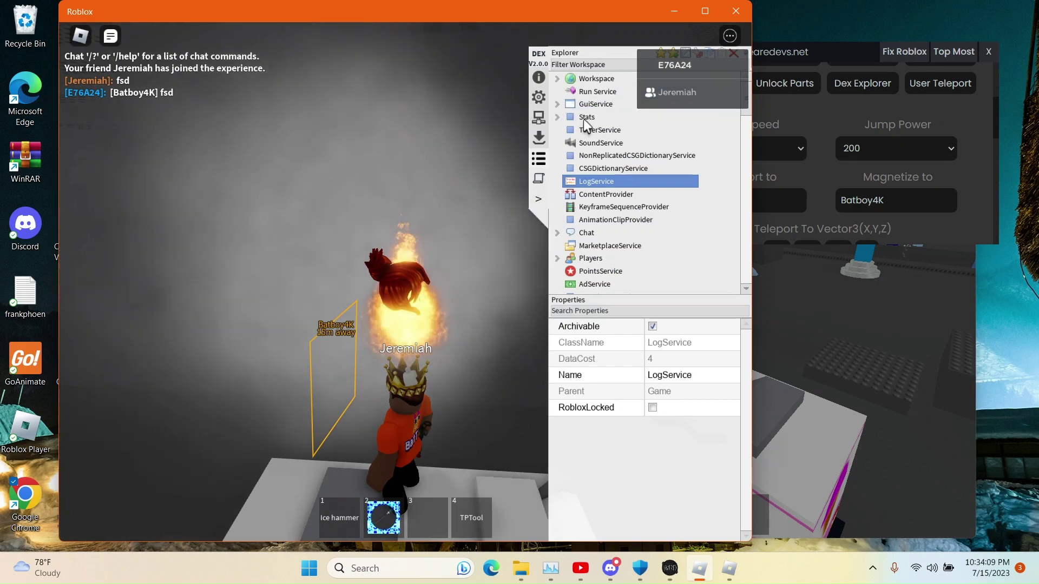
{"action": "left_click", "coordinate": [557, 79]}
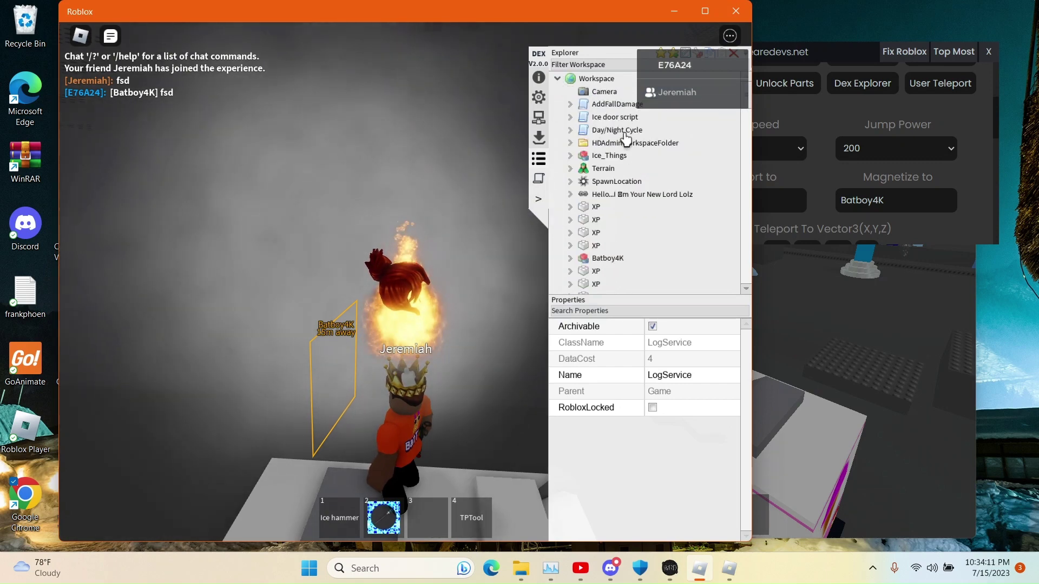
{"action": "key", "text": "Tab"}
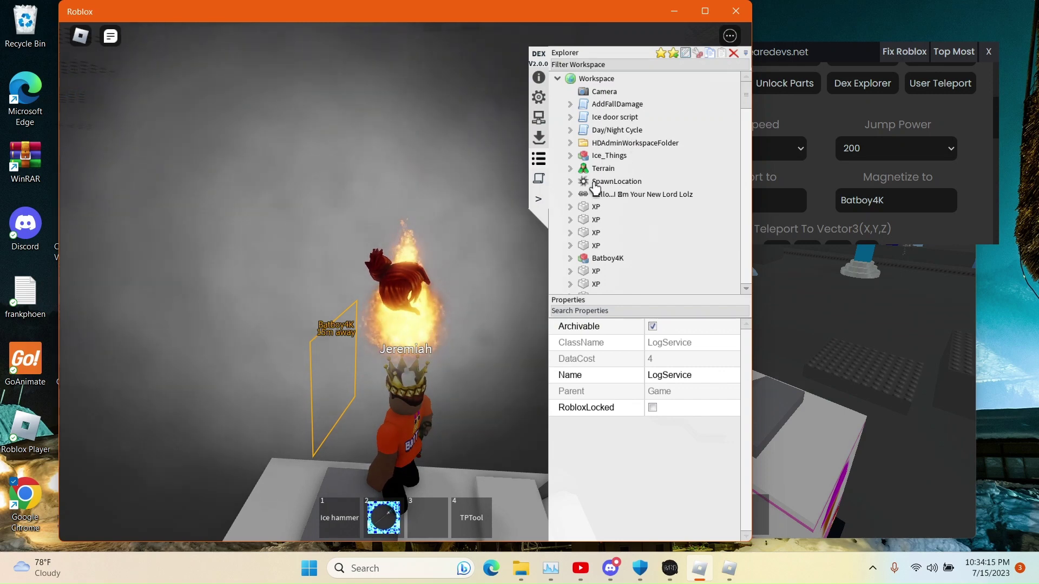
- Examine the properties of the player models, an XP part and SpawnLocation in Workspace, and look through the remaining services
{"action": "scroll", "coordinate": [596, 184], "scroll_direction": "down", "scroll_amount": 5}
{"action": "scroll", "coordinate": [593, 220], "scroll_direction": "up", "scroll_amount": 3}
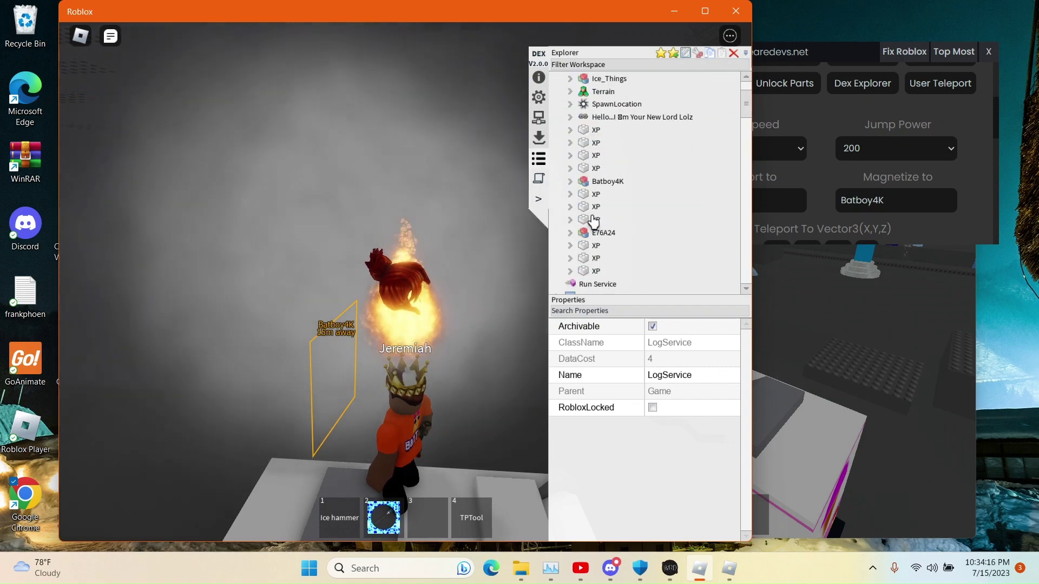
{"action": "left_click", "coordinate": [602, 184]}
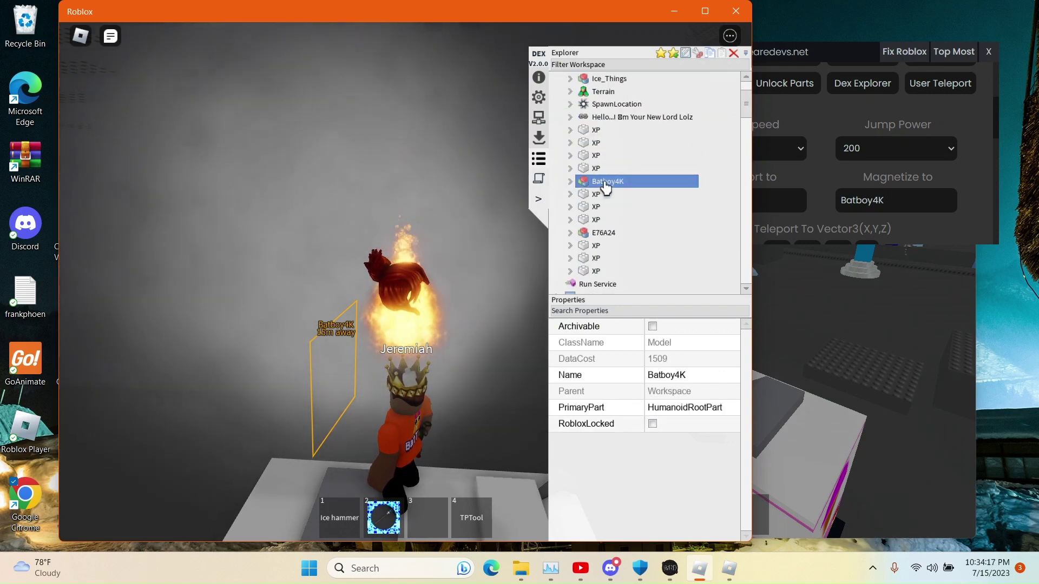
{"action": "left_click", "coordinate": [602, 233]}
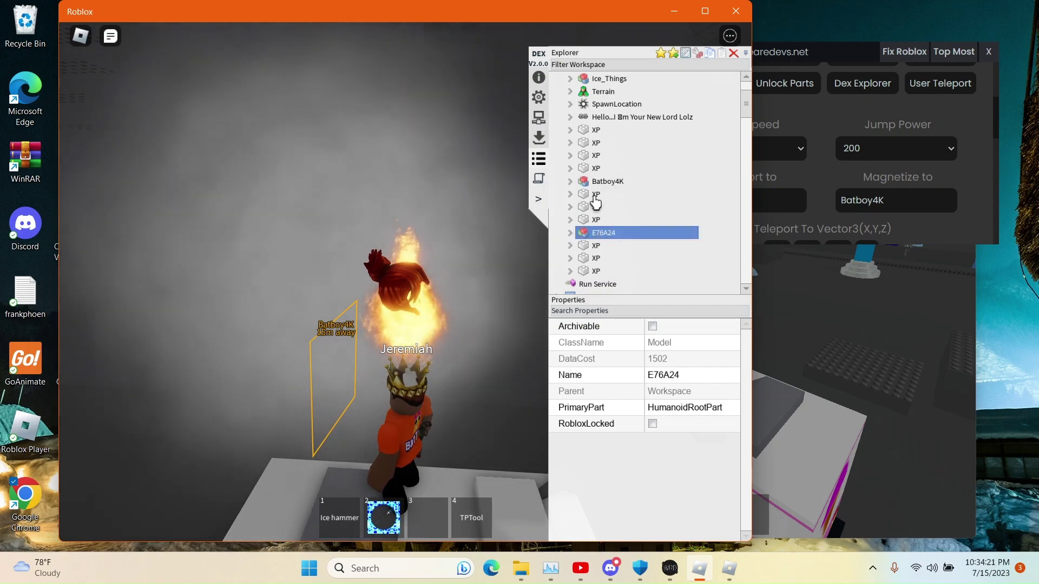
{"action": "left_click", "coordinate": [598, 147]}
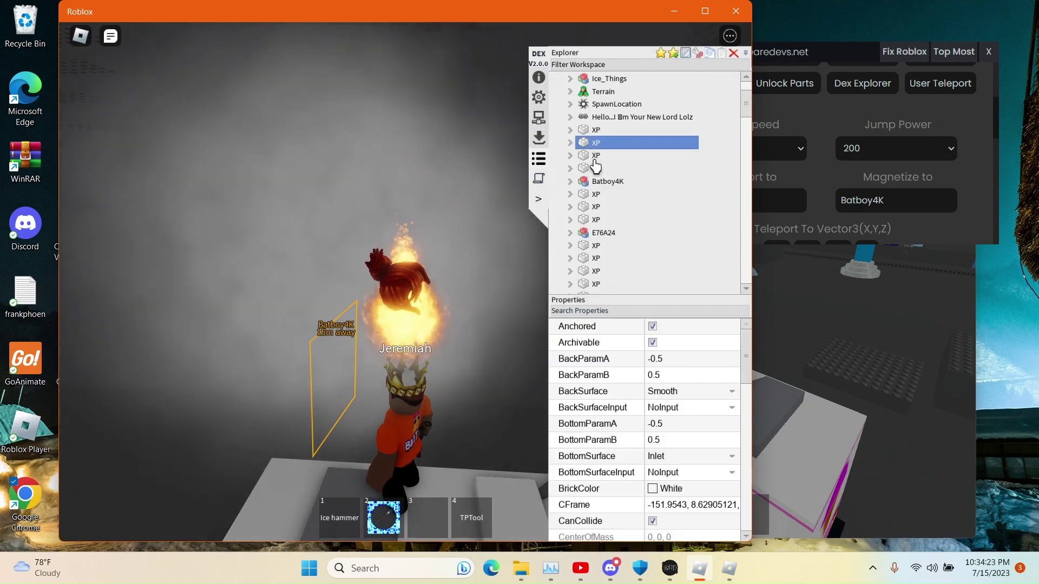
{"action": "left_click", "coordinate": [643, 118]}
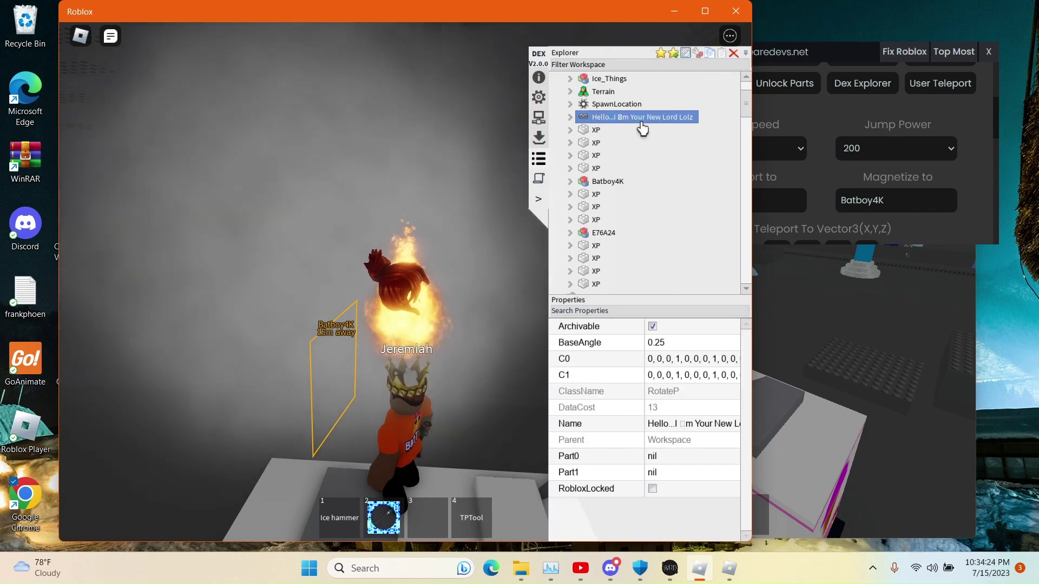
{"action": "left_click", "coordinate": [615, 105]}
{"action": "scroll", "coordinate": [617, 116], "scroll_direction": "down", "scroll_amount": 5}
{"action": "scroll", "coordinate": [595, 252], "scroll_direction": "down", "scroll_amount": 5}
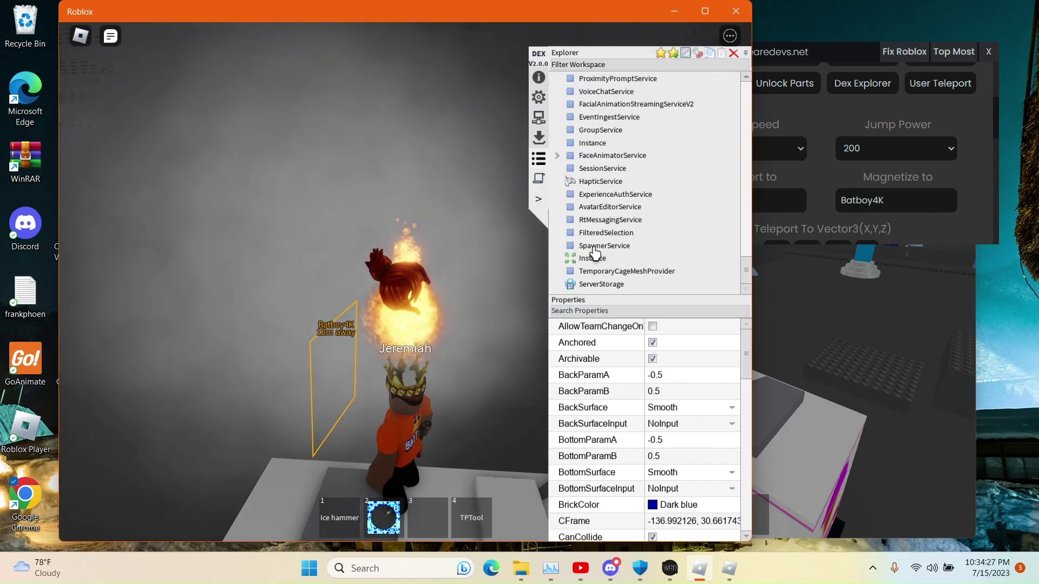
{"action": "left_click", "coordinate": [541, 139]}
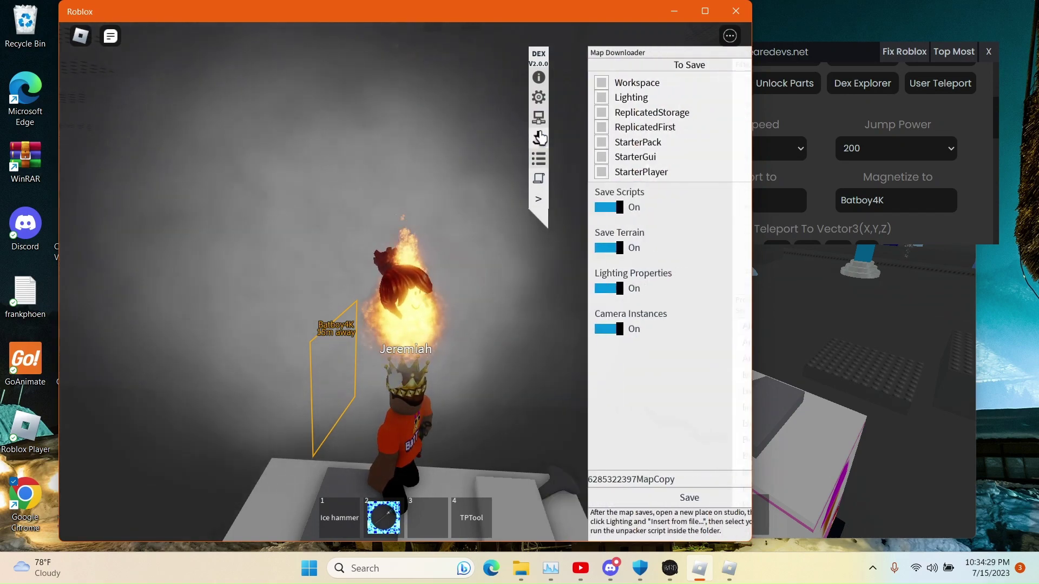
{"action": "left_click", "coordinate": [624, 498]}
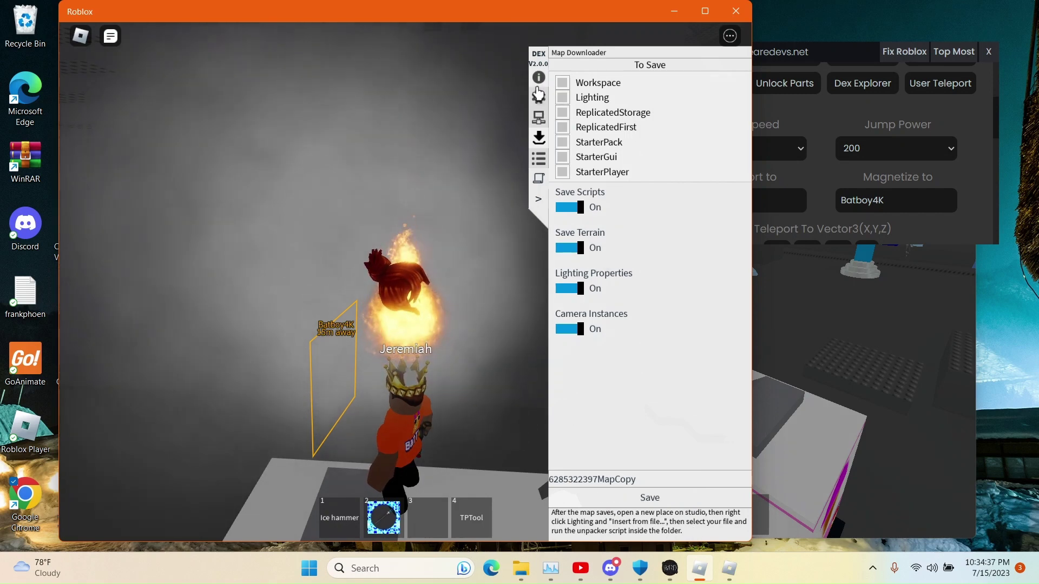
{"action": "left_click", "coordinate": [539, 95]}
{"action": "left_click", "coordinate": [538, 138]}
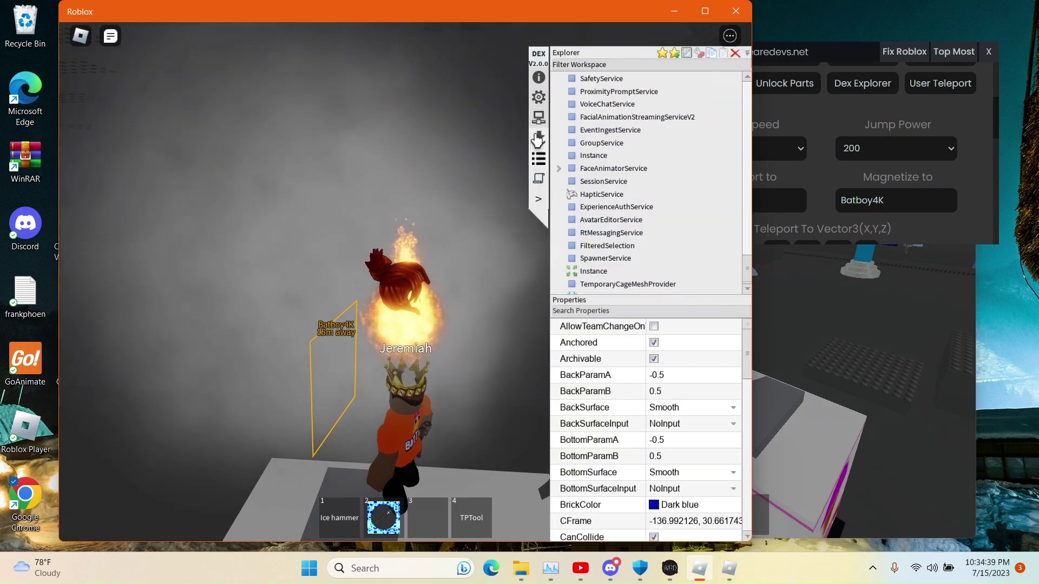
- Open Dex's Script Viewer and look back over the Explorer's service list
{"action": "left_click", "coordinate": [538, 178]}
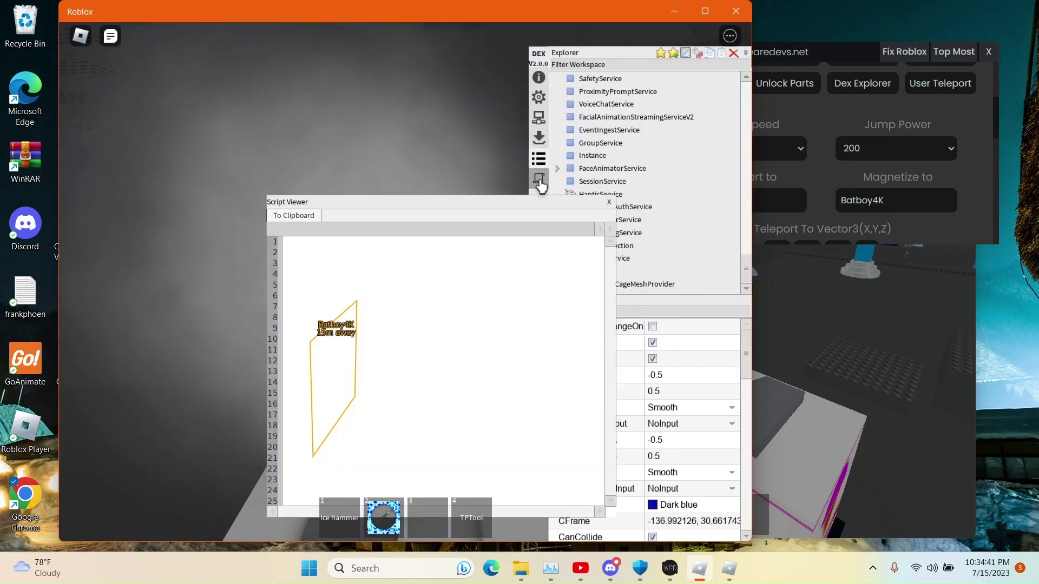
{"action": "scroll", "coordinate": [572, 243], "scroll_direction": "up", "scroll_amount": 1}
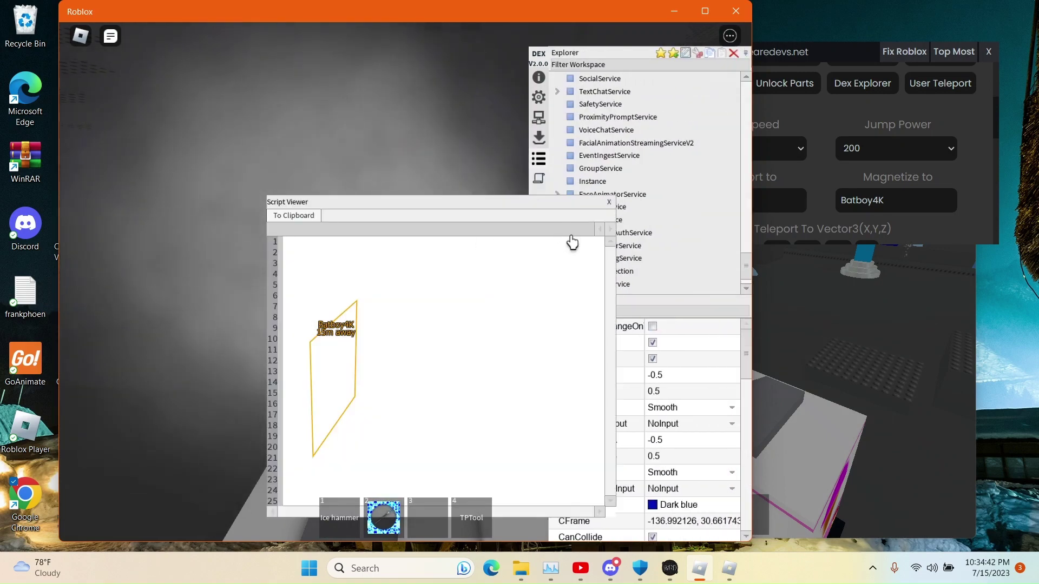
- Close the Script Viewer, delete the selected Workspace part in Dex Explorer and collapse the Dex panel
{"action": "left_click", "coordinate": [610, 202]}
{"action": "scroll", "coordinate": [614, 212], "scroll_direction": "down", "scroll_amount": 1}
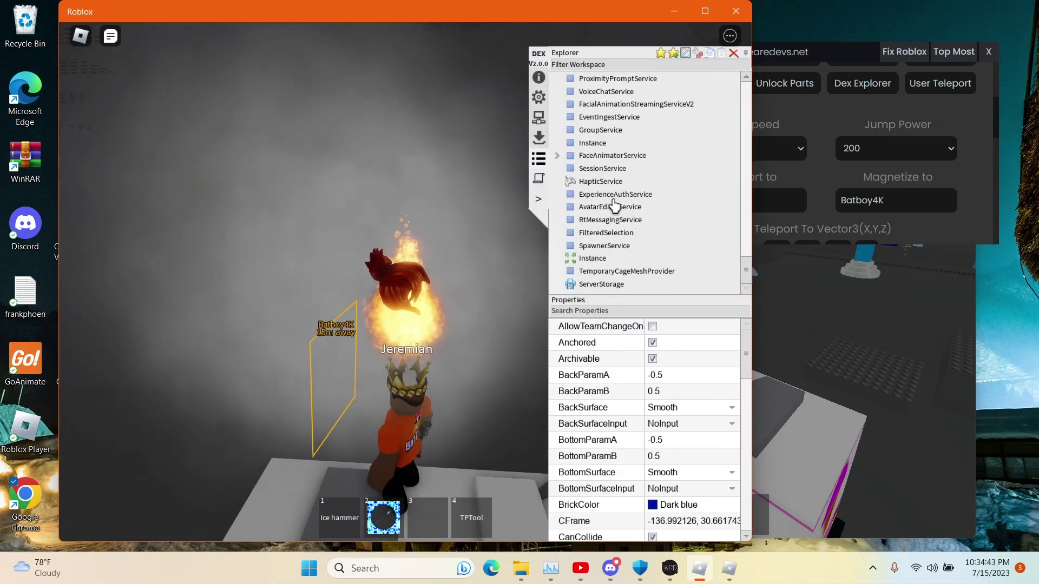
{"action": "left_click", "coordinate": [733, 53]}
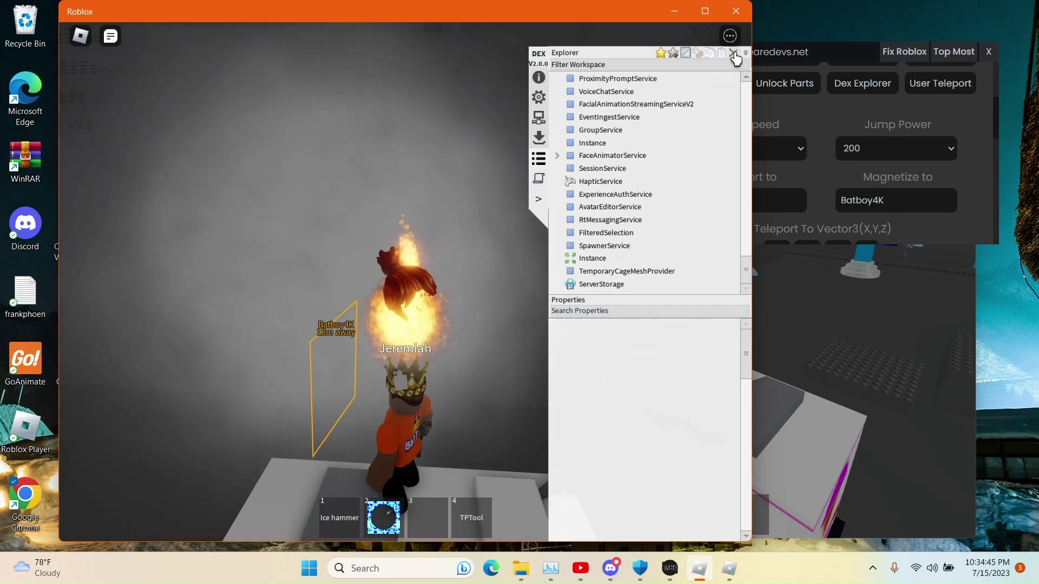
{"action": "left_click", "coordinate": [540, 198]}
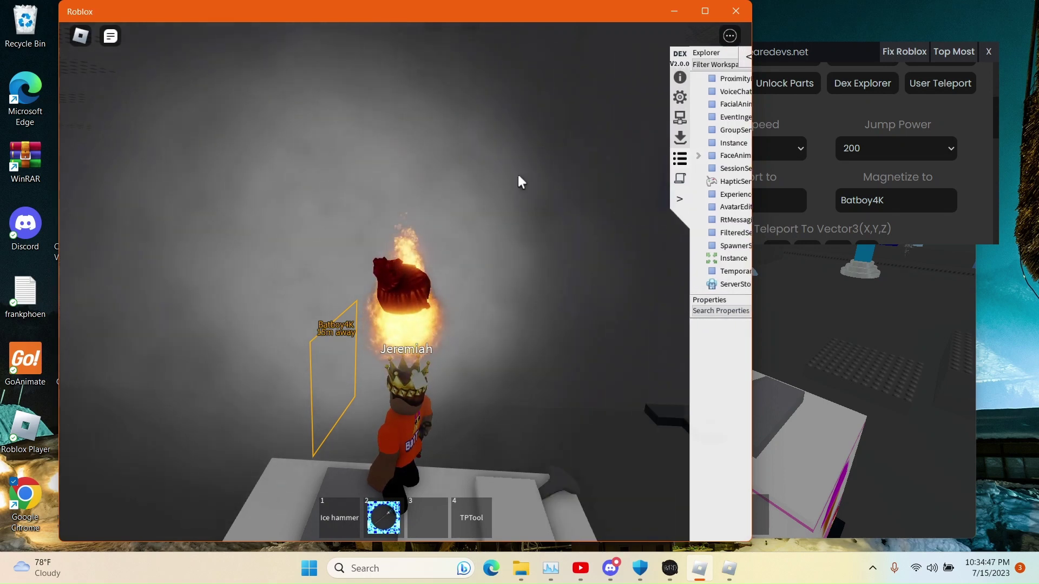
- Look through JJSploit's teleport fields, ESP toggles, Aimbot toggles and Common features, and return to the first account's game
{"action": "left_click", "coordinate": [821, 111]}
{"action": "scroll", "coordinate": [815, 179], "scroll_direction": "down", "scroll_amount": 3}
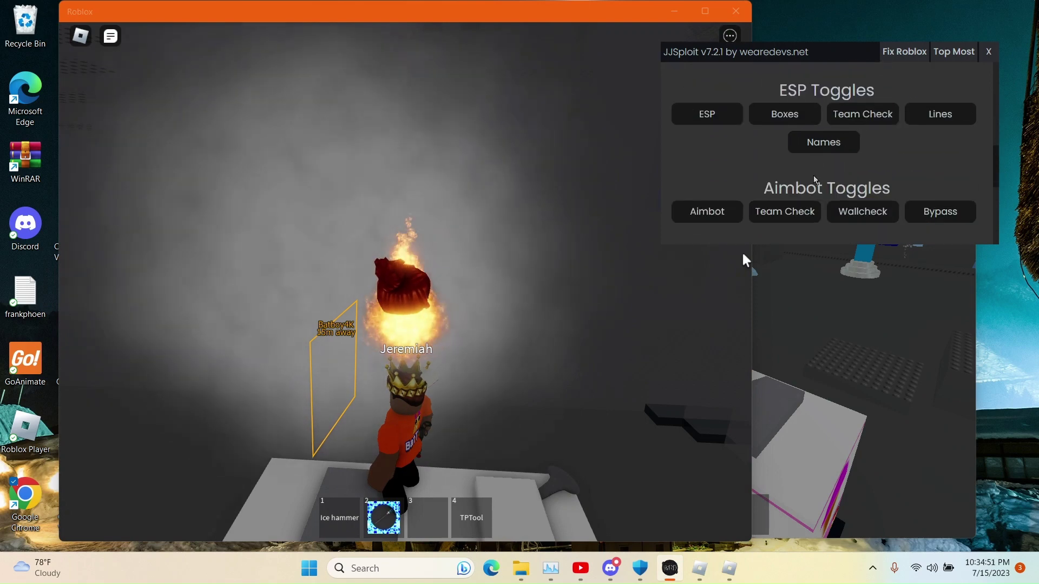
{"action": "scroll", "coordinate": [815, 180], "scroll_direction": "down", "scroll_amount": 5}
{"action": "scroll", "coordinate": [814, 180], "scroll_direction": "up", "scroll_amount": 8}
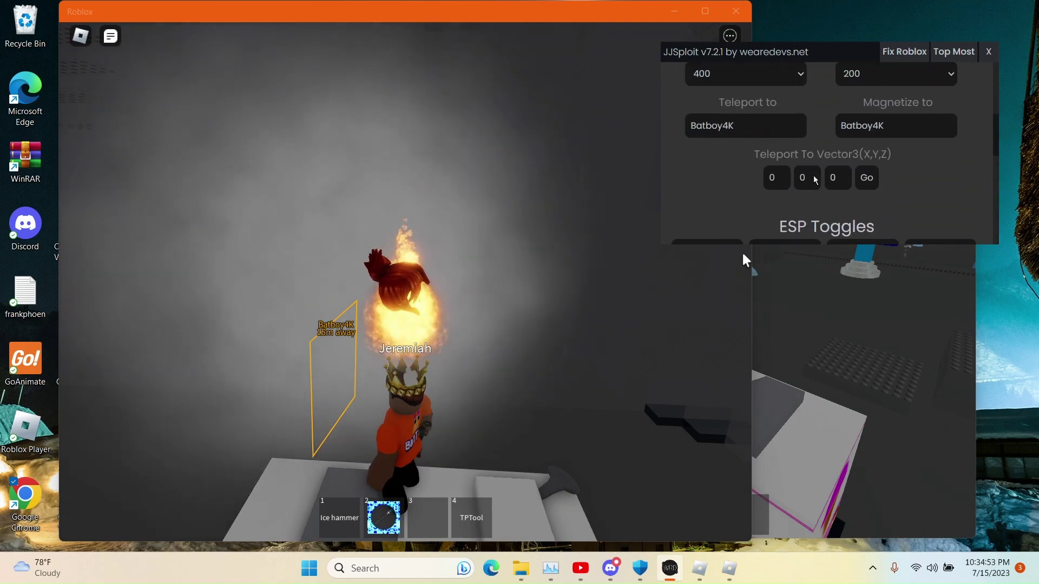
{"action": "scroll", "coordinate": [815, 180], "scroll_direction": "down", "scroll_amount": 5}
{"action": "scroll", "coordinate": [864, 132], "scroll_direction": "up", "scroll_amount": 10}
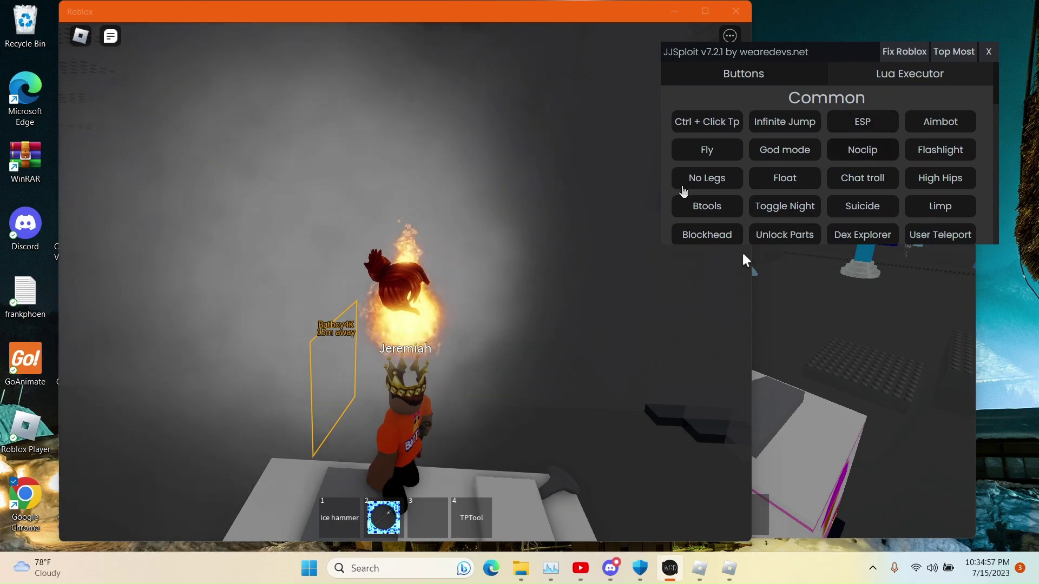
{"action": "left_click", "coordinate": [683, 187]}
{"action": "left_click", "coordinate": [620, 230]}
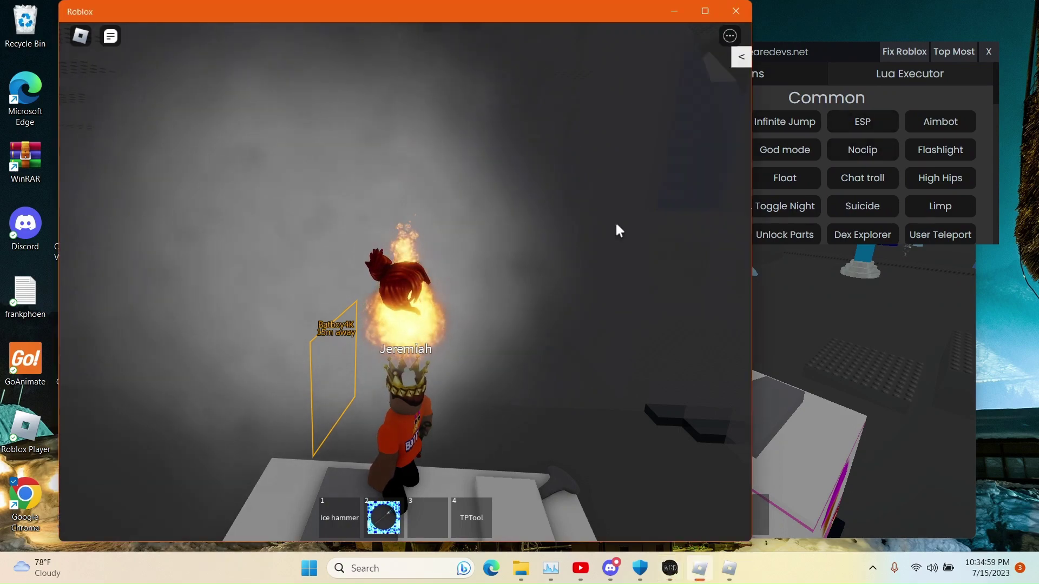
- Run and jump the first account's character between the blue mountains and onto the green platform
{"action": "key", "text": "w"}
{"action": "key", "text": "space"}
{"action": "key", "text": "w"}
{"action": "key", "text": "a"}
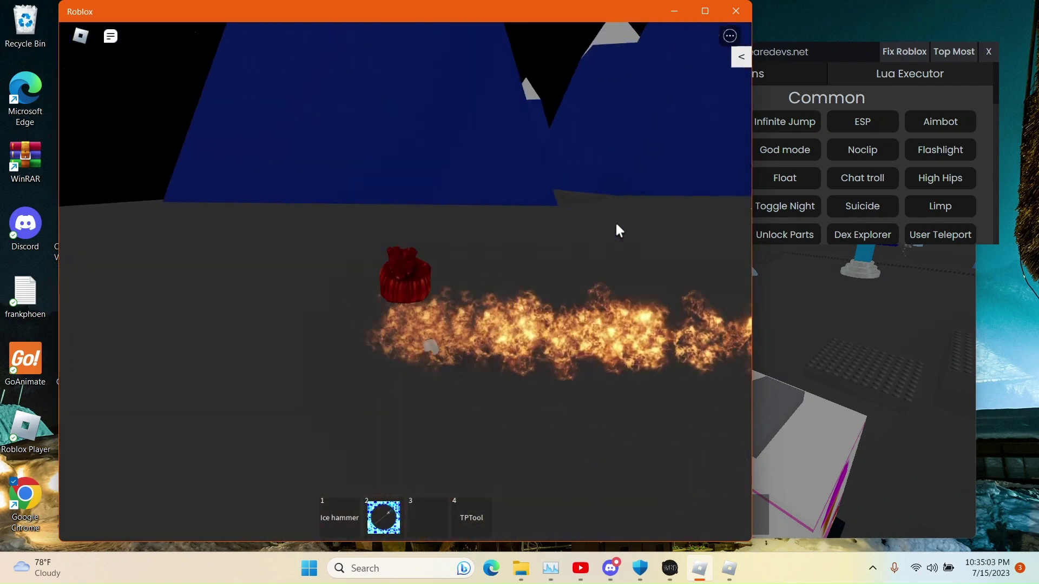
{"action": "key", "text": "w"}
{"action": "key", "text": "a"}
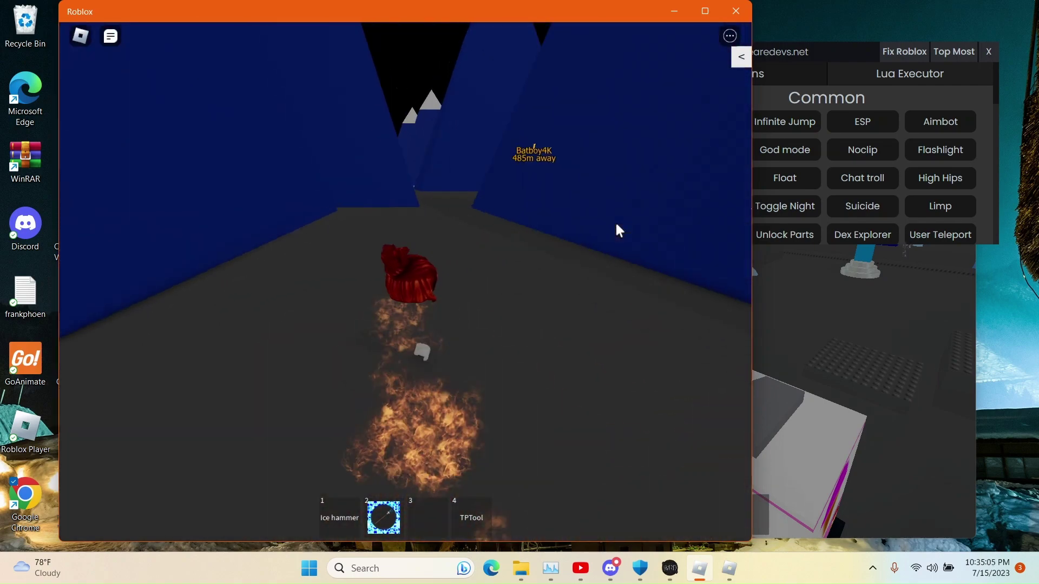
{"action": "key", "text": "w"}
{"action": "key", "text": "d"}
{"action": "key", "text": "w"}
{"action": "key", "text": "space"}
{"action": "key", "text": "w"}
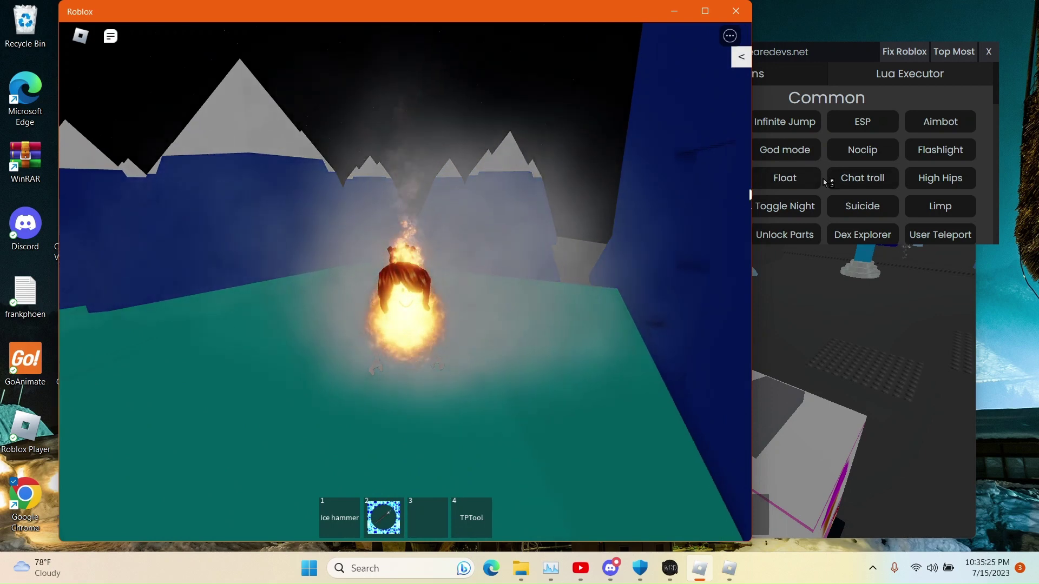
- Give the character Btools and delete the green platform section beneath it with the Delete hammer
{"action": "left_click", "coordinate": [786, 210]}
{"action": "left_click", "coordinate": [377, 205]}
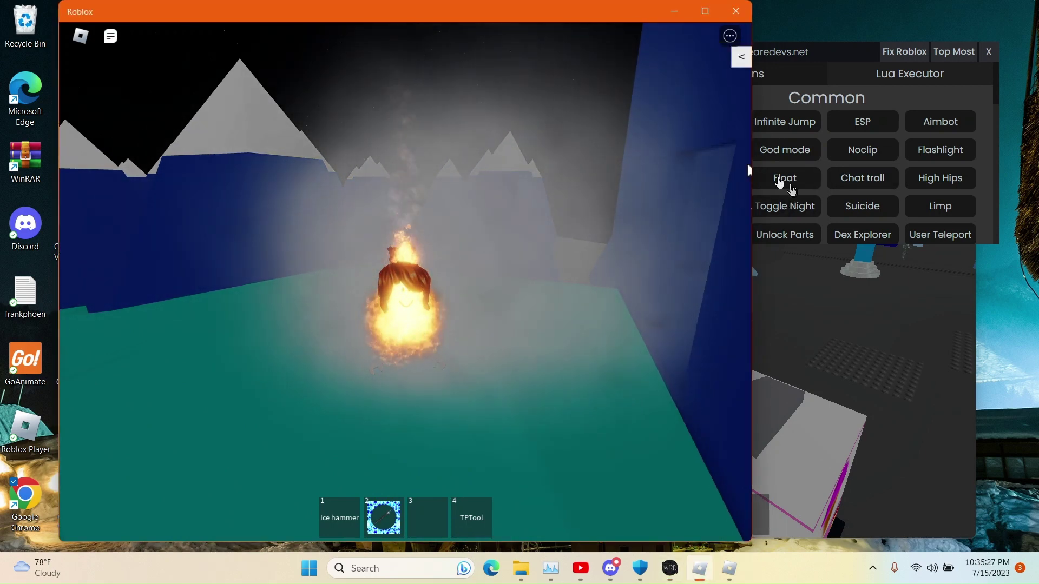
{"action": "left_click", "coordinate": [780, 183]}
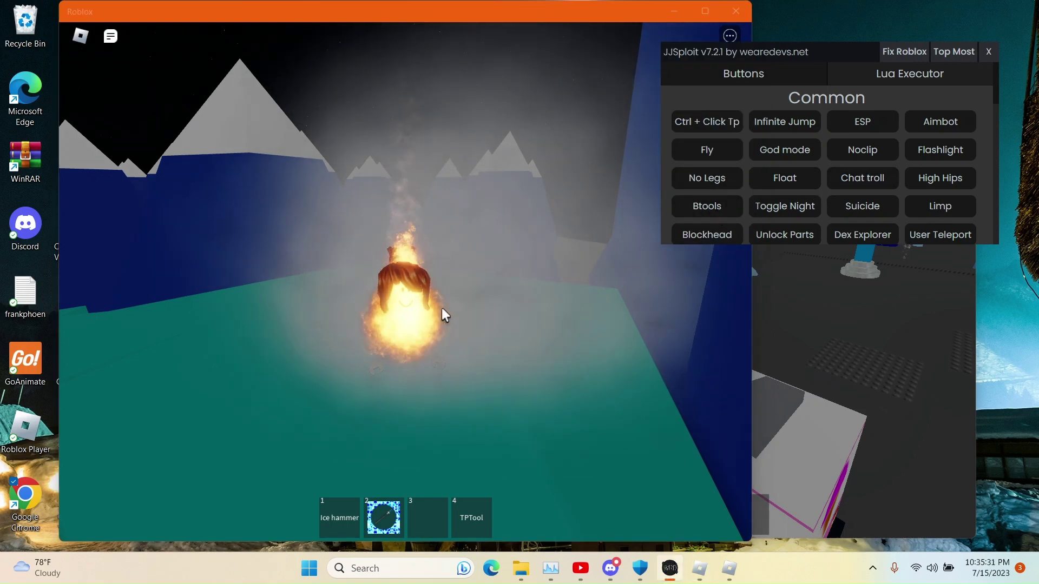
{"action": "left_click", "coordinate": [401, 293]}
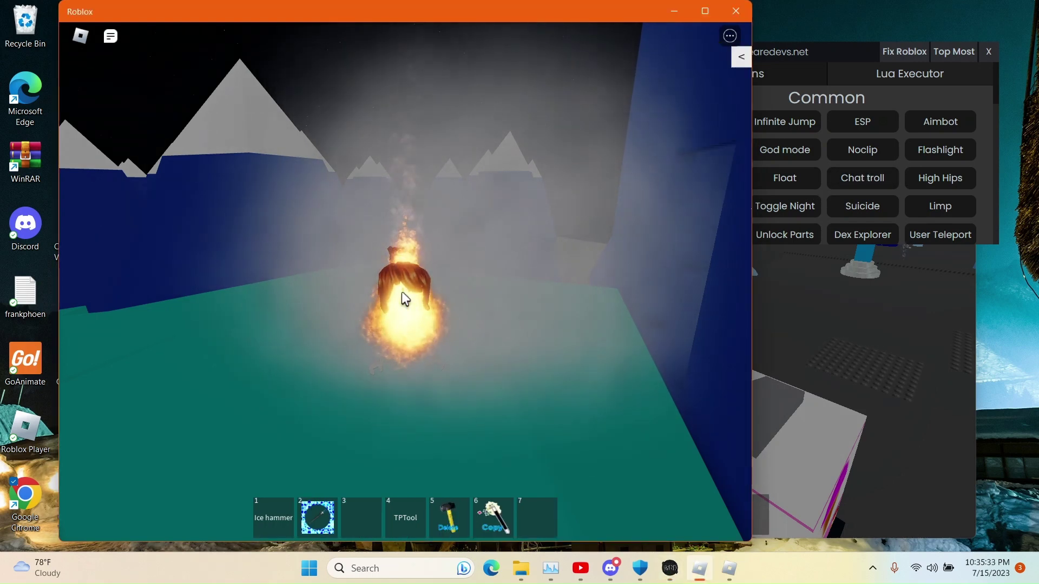
{"action": "key", "text": "5"}
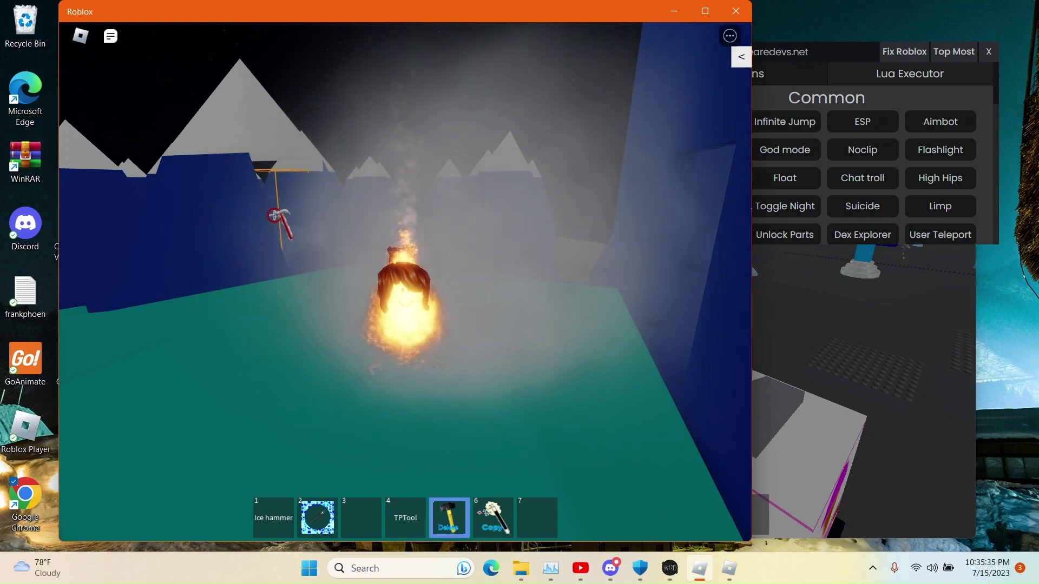
{"action": "left_click", "coordinate": [366, 367]}
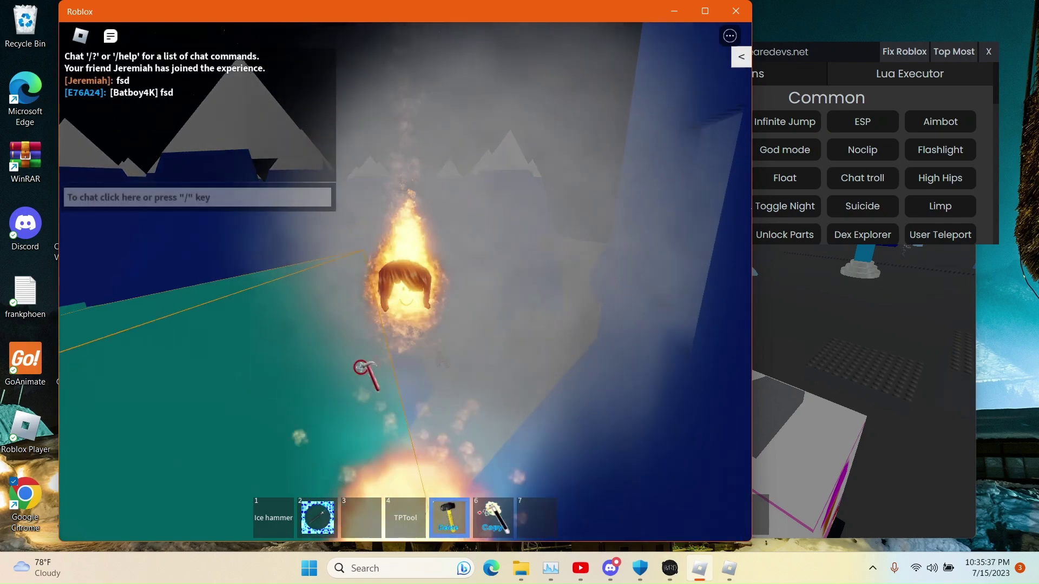
- Switch to the second account's game and walk and jump its character around on the ice cream truck
{"action": "left_click", "coordinate": [828, 387]}
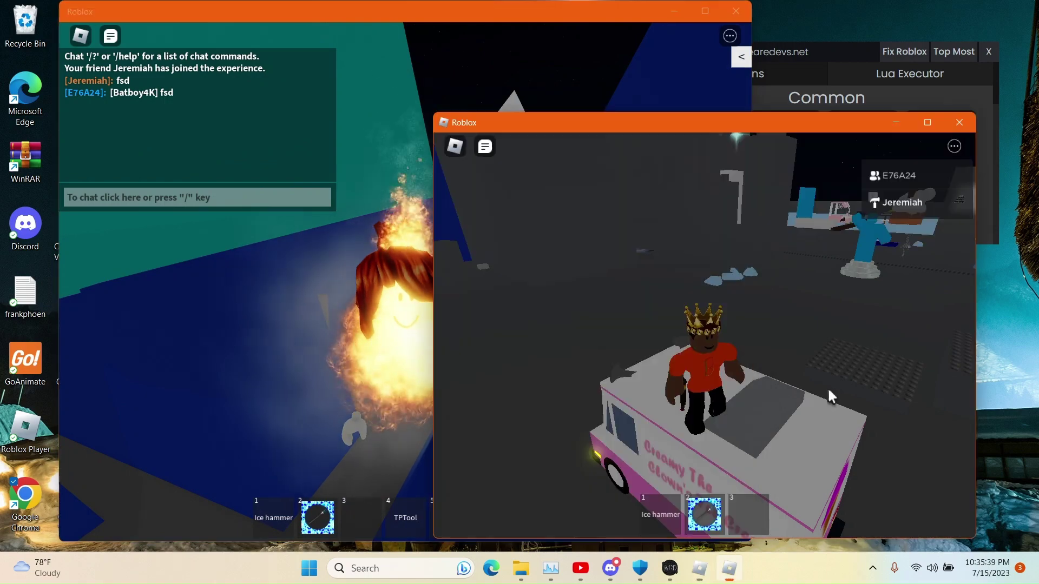
{"action": "key", "text": "s"}
{"action": "key", "text": "w"}
{"action": "key", "text": "space"}
{"action": "key", "text": "a"}
{"action": "key", "text": "s"}
{"action": "key", "text": "space"}
{"action": "key", "text": "d"}
{"action": "key", "text": "s"}
{"action": "key", "text": "space"}
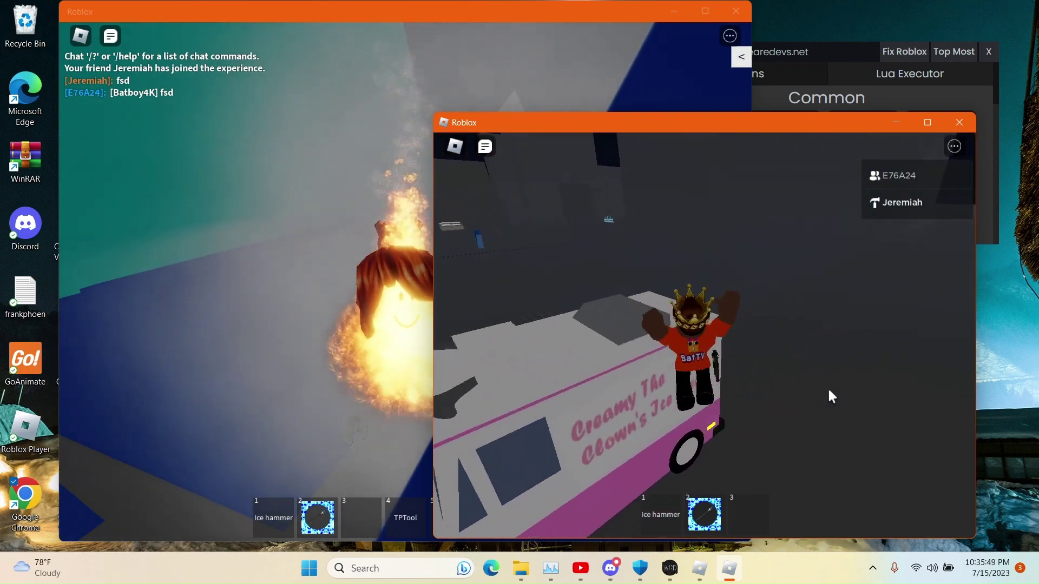
{"action": "key", "text": "2"}
{"action": "key", "text": "2"}
{"action": "key", "text": "a"}
{"action": "key", "text": "space"}
{"action": "key", "text": "d"}
{"action": "key", "text": "w"}
{"action": "key", "text": "a"}
{"action": "key", "text": "space"}
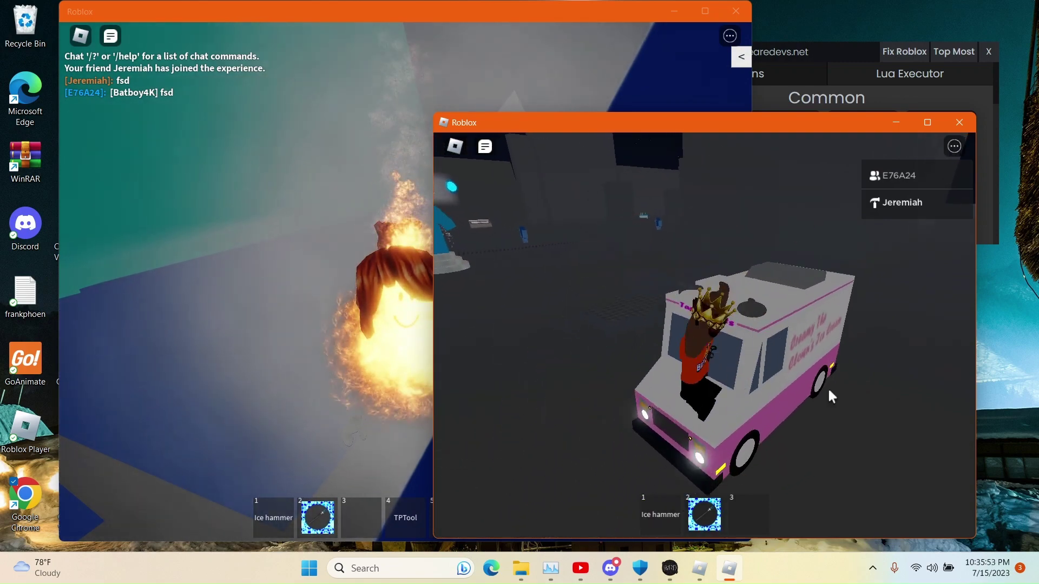
- Return to the first account's game and duplicate blue mountain parts with the Btools Copy tool
{"action": "left_click", "coordinate": [316, 300]}
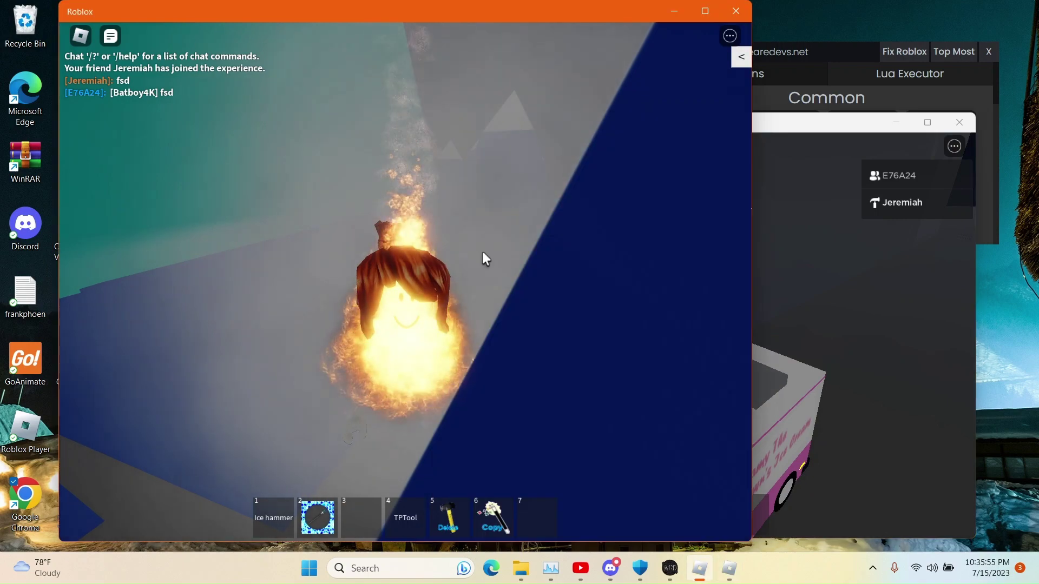
{"action": "right_click", "coordinate": [485, 287]}
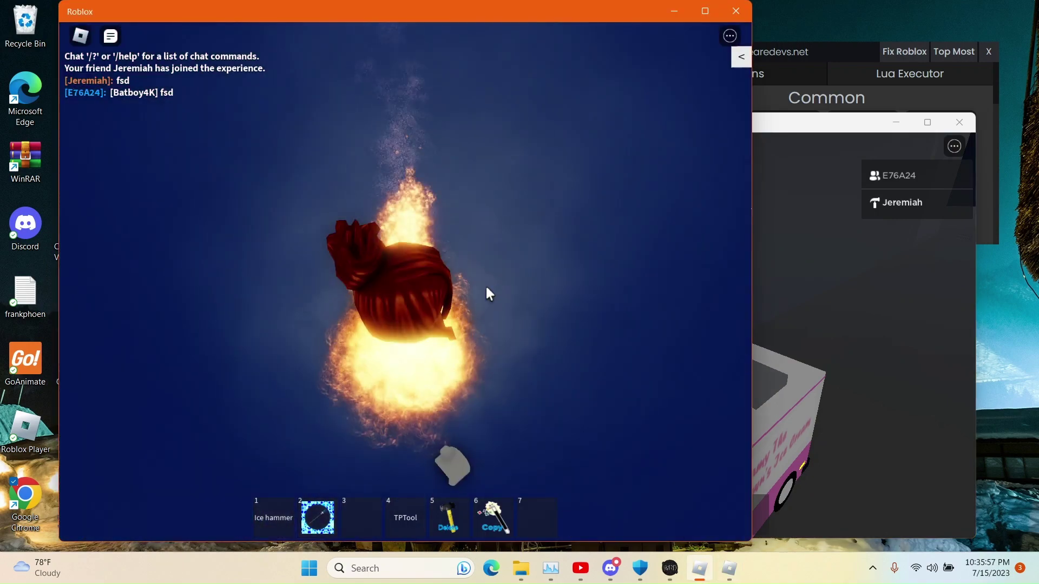
{"action": "scroll", "coordinate": [486, 287], "scroll_direction": "down", "scroll_amount": 8}
{"action": "scroll", "coordinate": [485, 285], "scroll_direction": "up", "scroll_amount": 3}
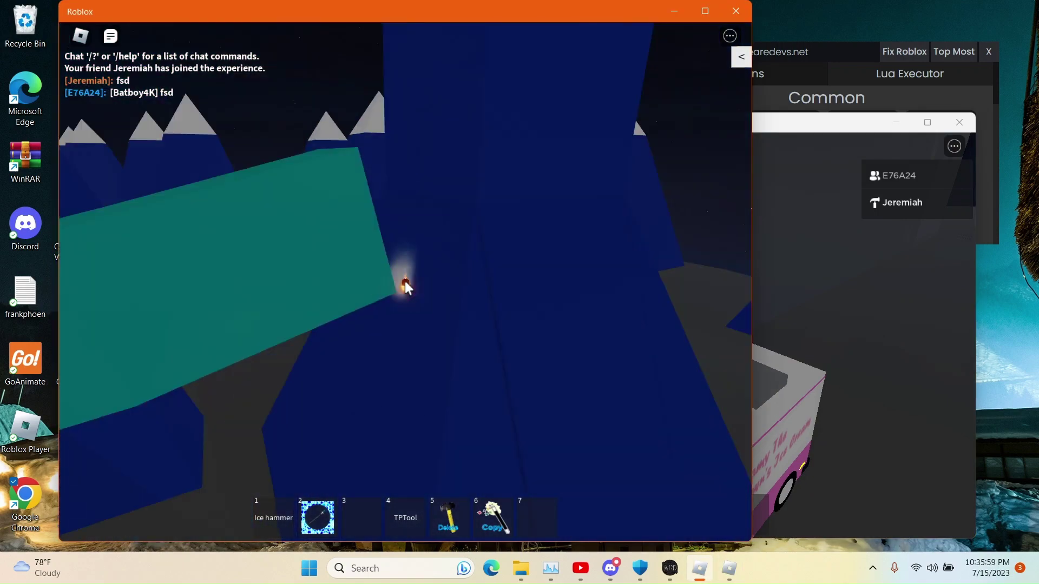
{"action": "key", "text": "3"}
{"action": "key", "text": "4"}
{"action": "key", "text": "5"}
{"action": "key", "text": "6"}
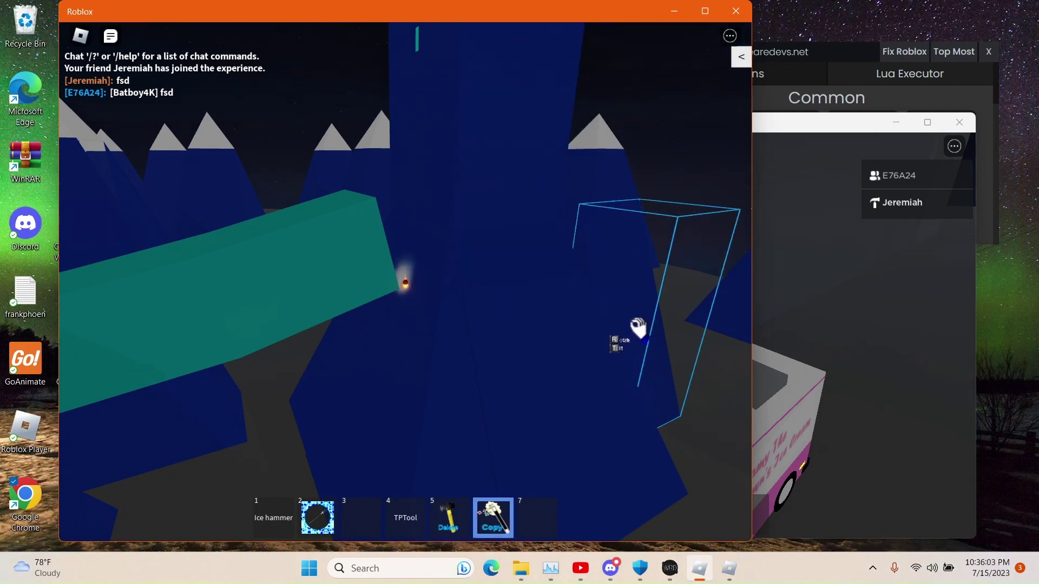
{"action": "left_click_drag", "start_coordinate": [641, 323], "coordinate": [666, 321]}
{"action": "left_click_drag", "start_coordinate": [526, 372], "coordinate": [734, 321]}
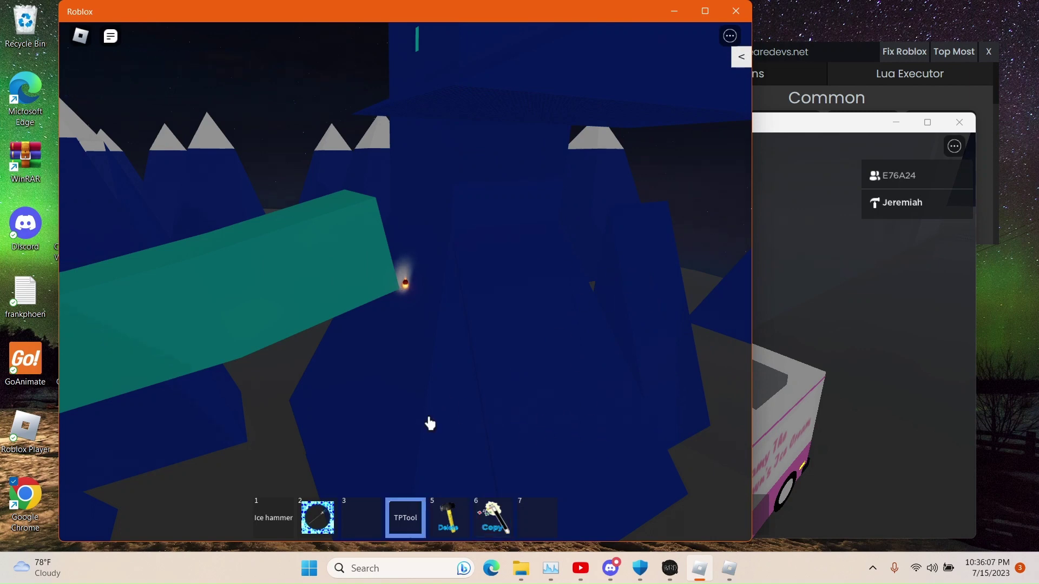
- Equip TPTool and teleport the character to several spots among the blue mountains
{"action": "left_click", "coordinate": [339, 482]}
{"action": "left_click", "coordinate": [326, 218]}
{"action": "key", "text": "3"}
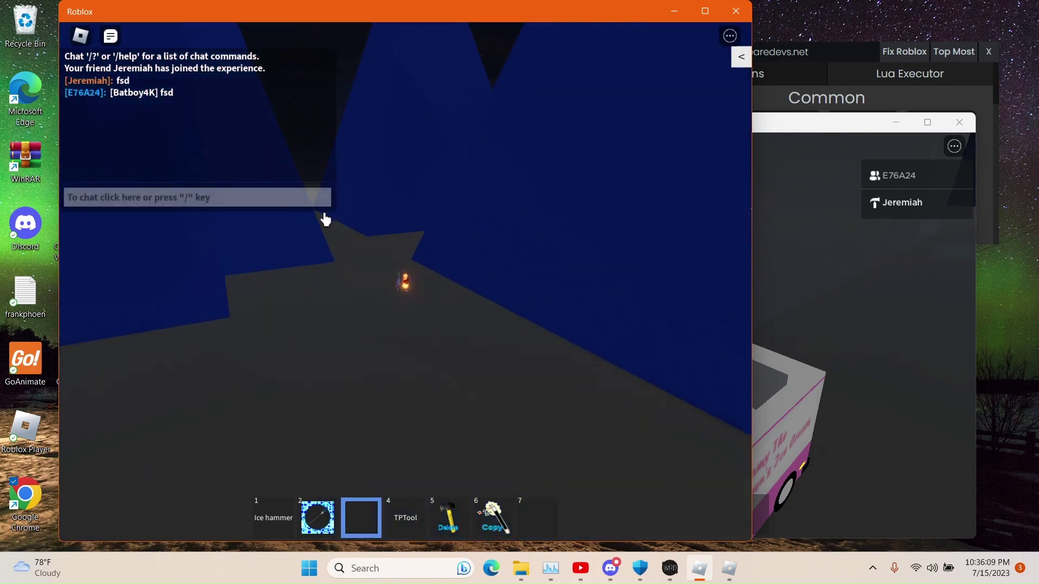
{"action": "key", "text": "4"}
{"action": "left_click", "coordinate": [379, 209]}
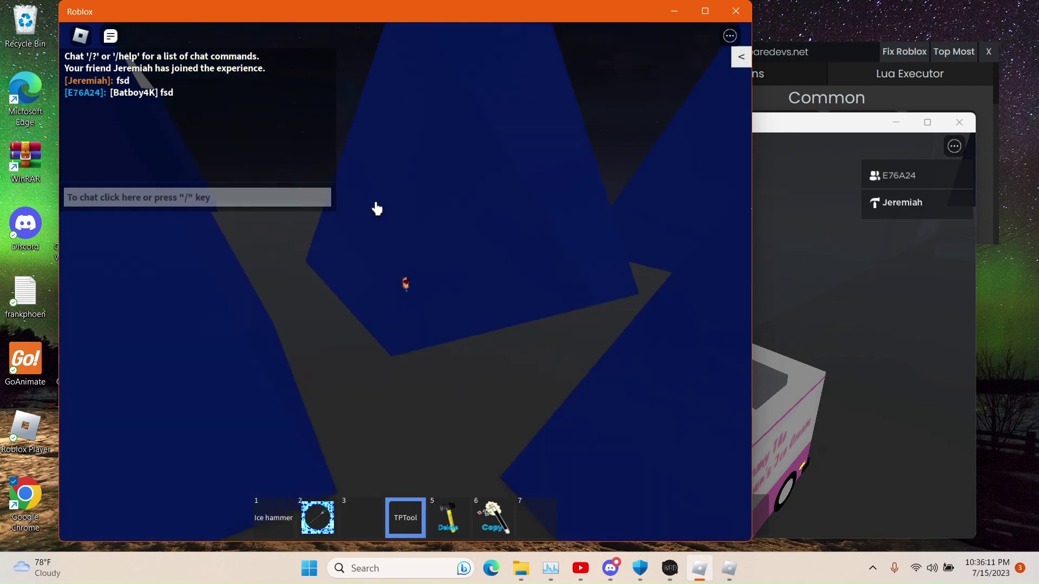
{"action": "right_click", "coordinate": [583, 280]}
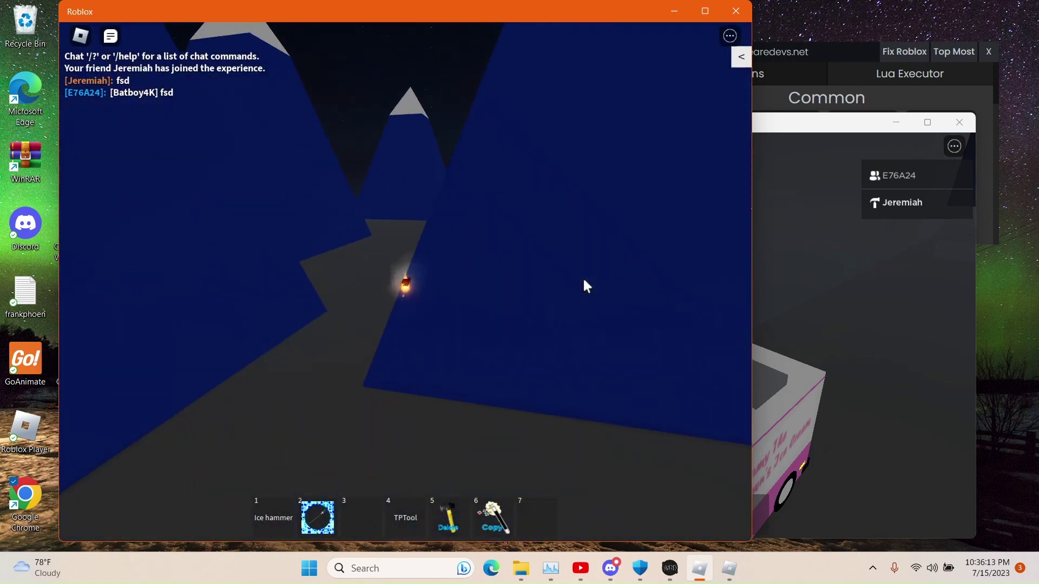
- Close both Roblox games and exit JJSploit
{"action": "left_click", "coordinate": [734, 16]}
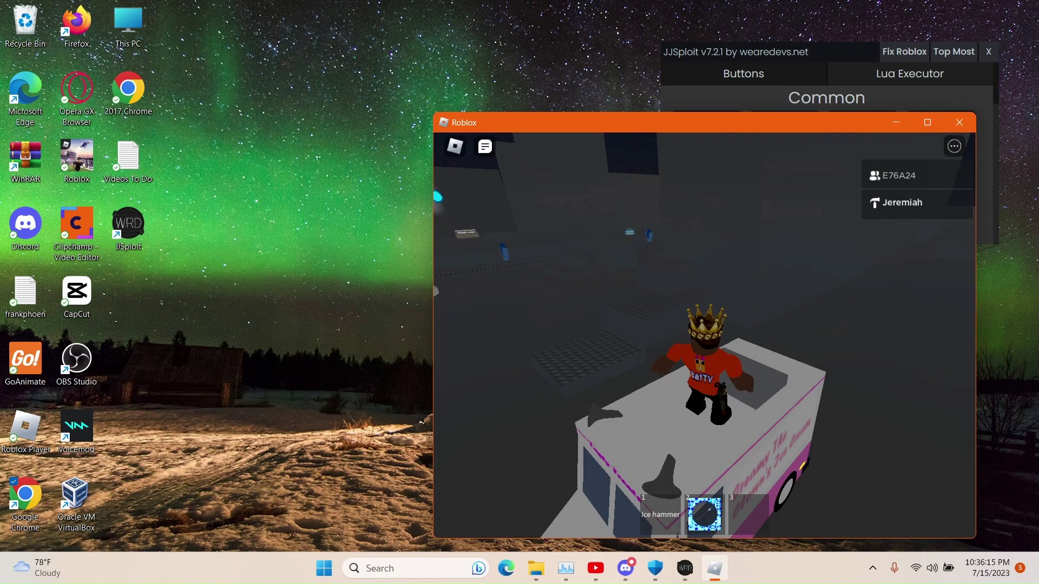
{"action": "left_click", "coordinate": [958, 124]}
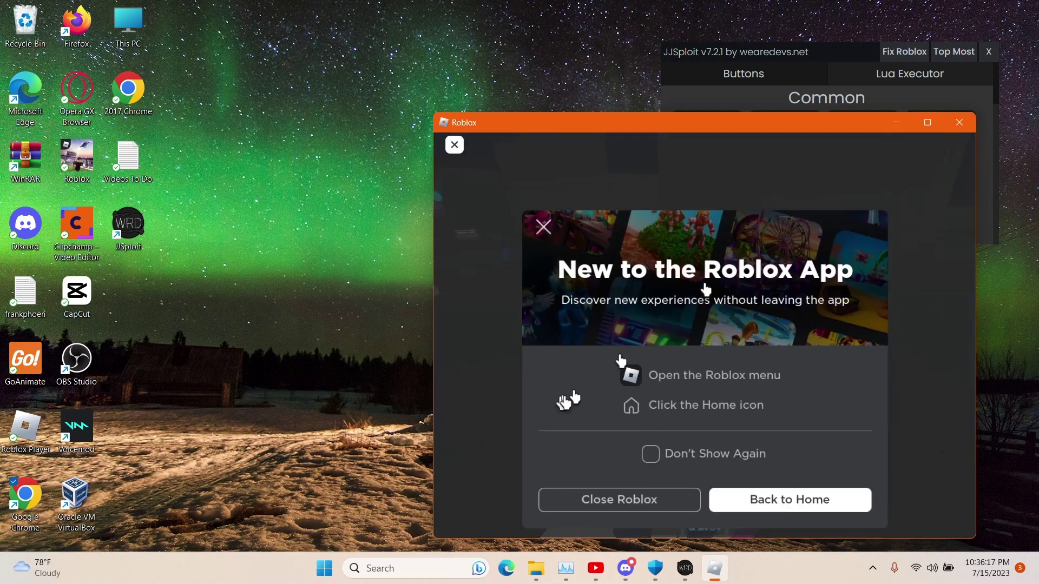
{"action": "left_click", "coordinate": [575, 506]}
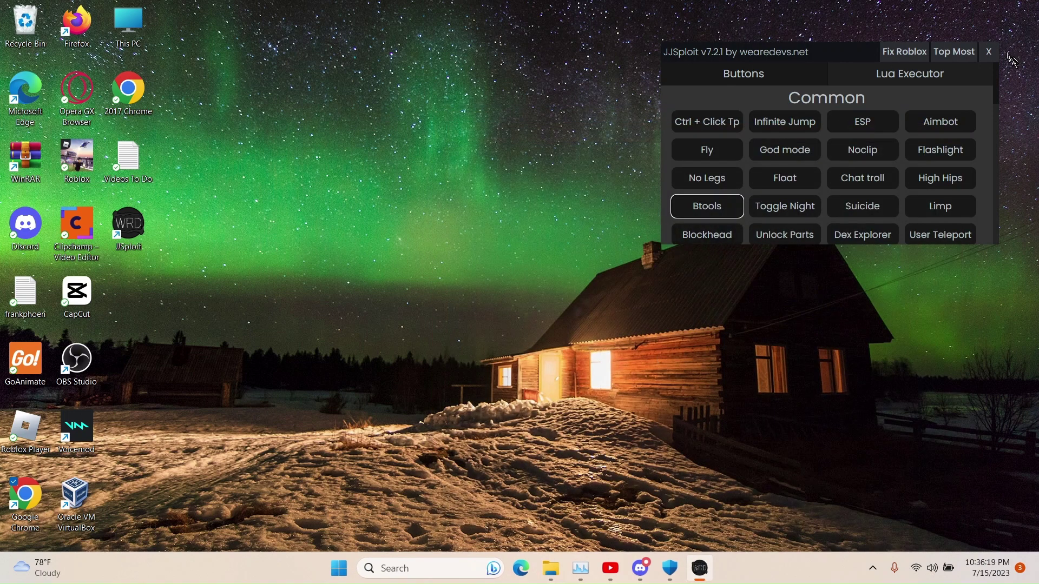
{"action": "left_click", "coordinate": [468, 212]}
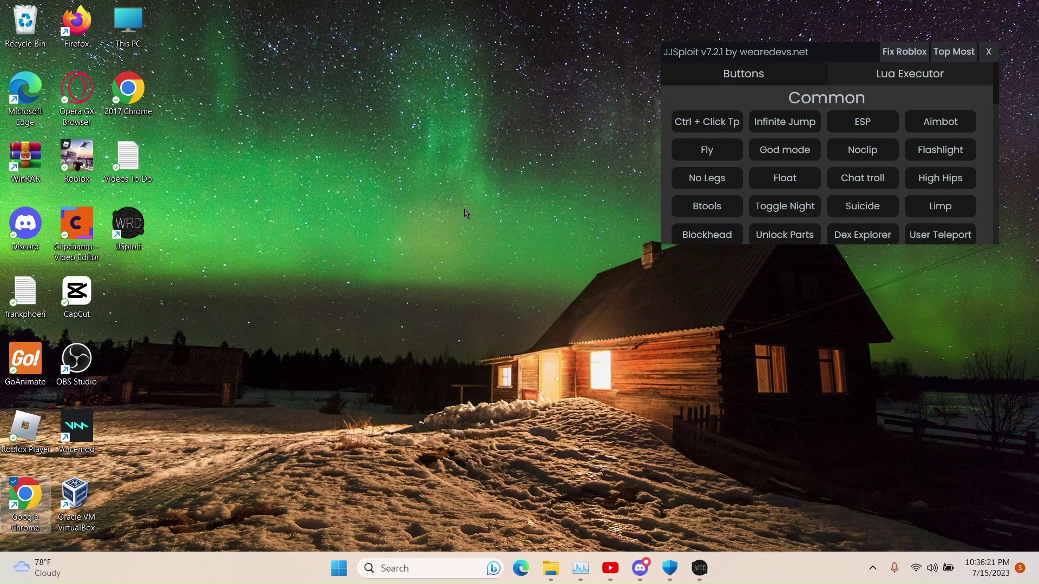
{"action": "left_click", "coordinate": [696, 82]}
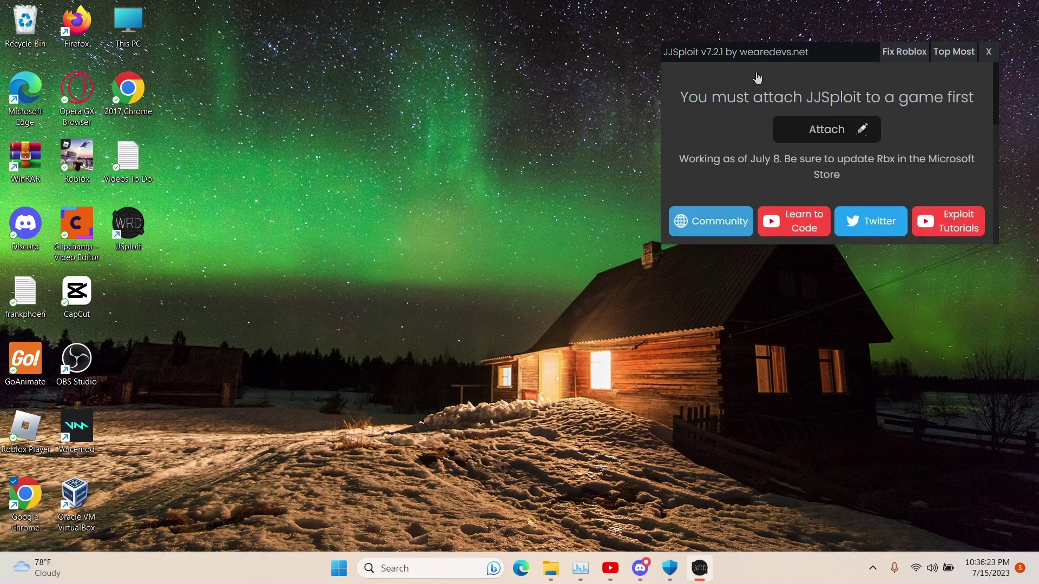
{"action": "left_click", "coordinate": [990, 53]}
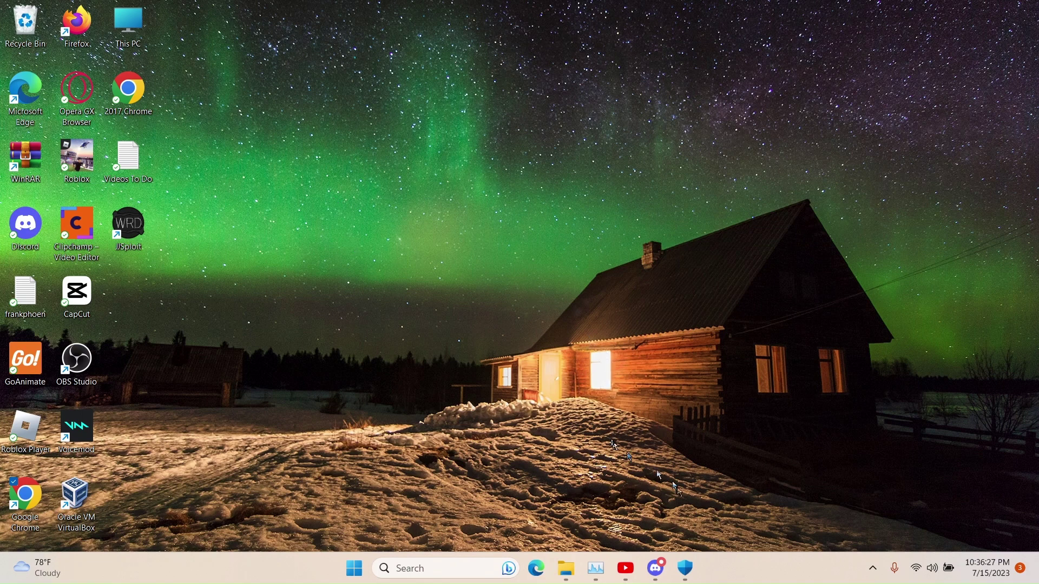
- Restart Windows Security and open its Virus & threat protection page
{"action": "left_click", "coordinate": [685, 568]}
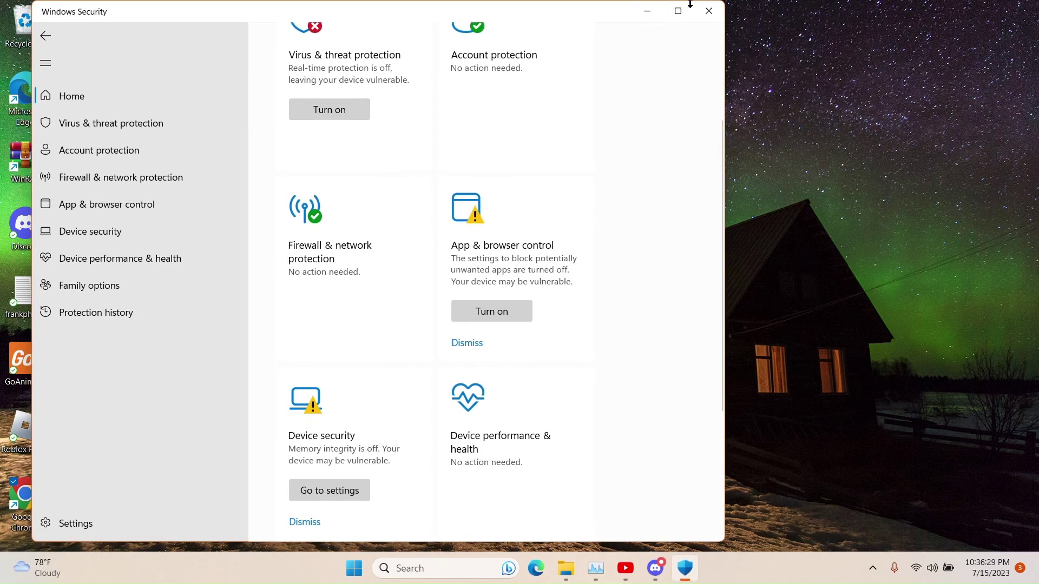
{"action": "left_click", "coordinate": [709, 10]}
{"action": "key", "text": "super+s"}
{"action": "type", "text": "windows"}
{"action": "key", "text": "Return"}
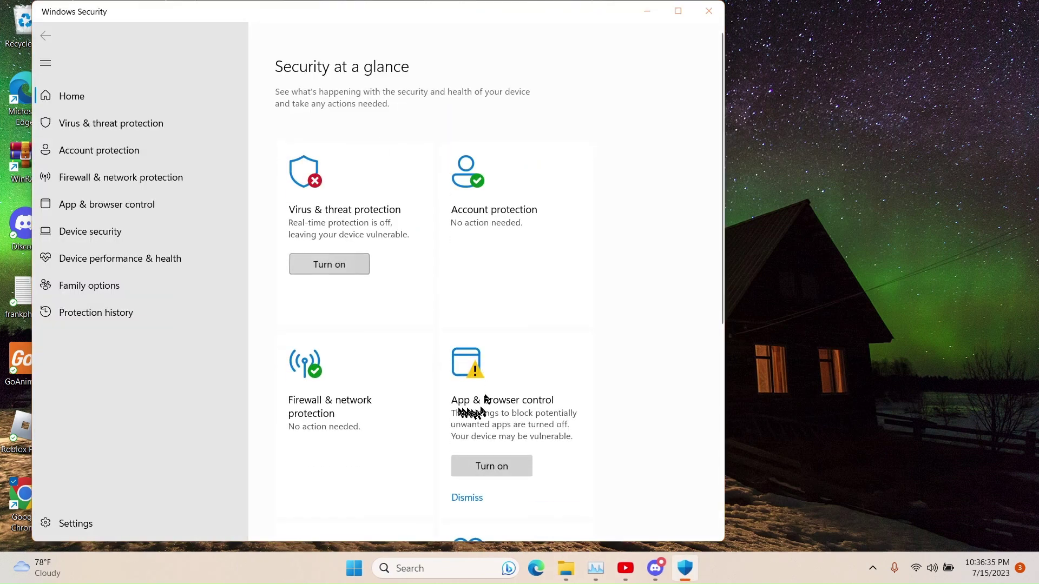
{"action": "left_click", "coordinate": [365, 201]}
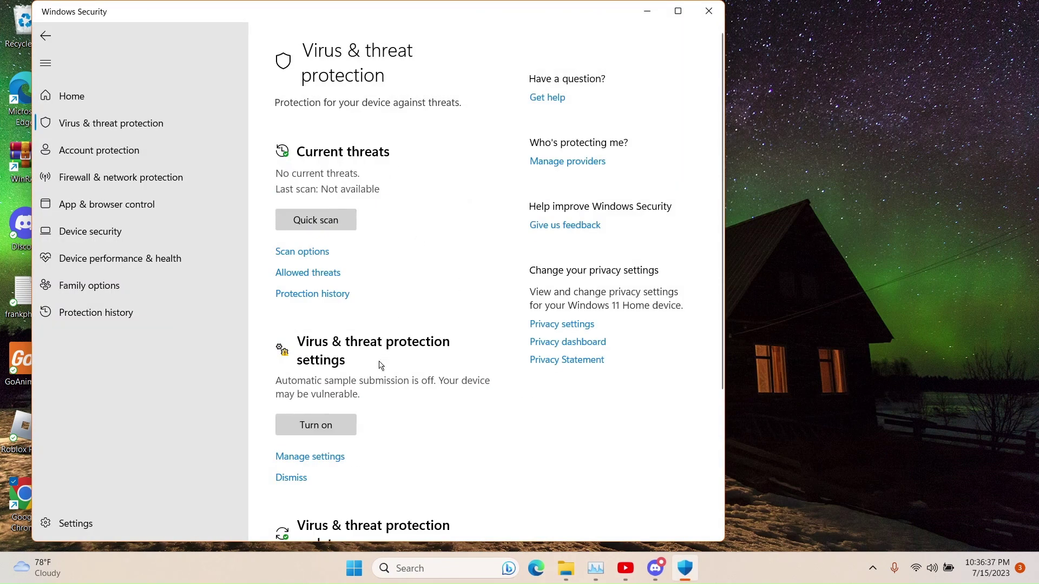
- Turn automatic sample submission back on and open the Virus & threat protection settings to check them
{"action": "left_click", "coordinate": [318, 422]}
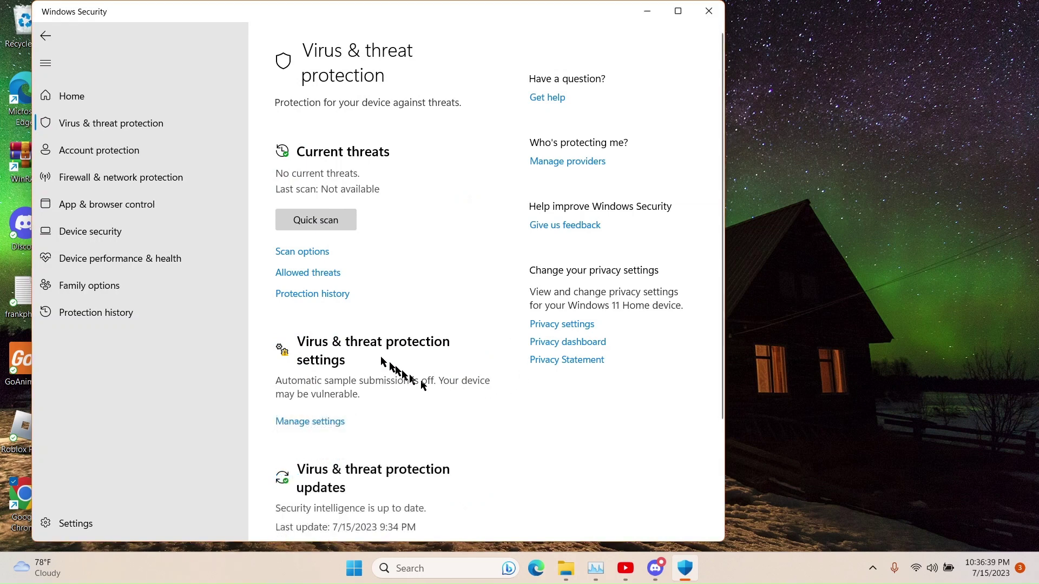
{"action": "left_click", "coordinate": [307, 427]}
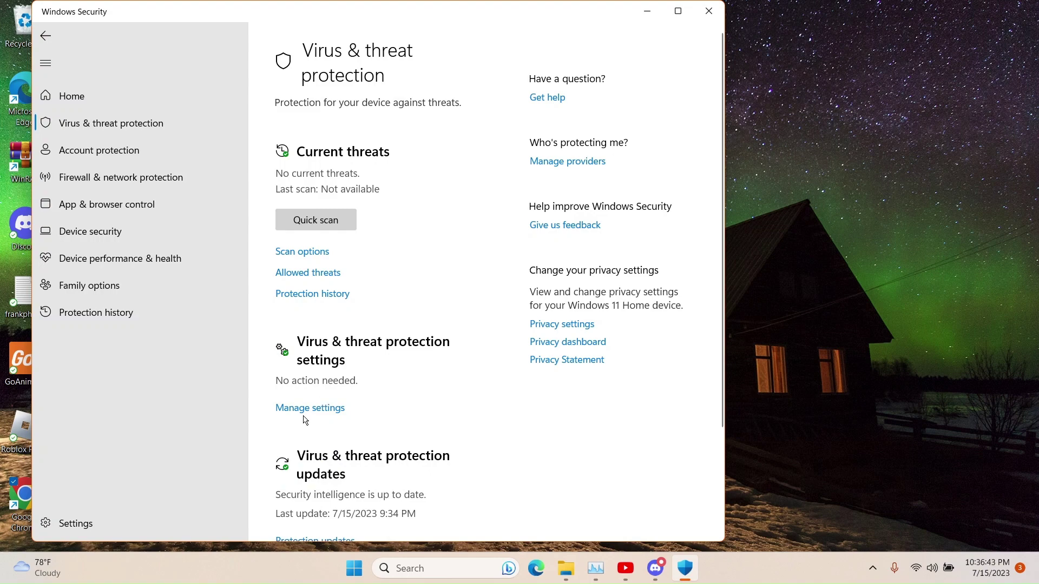
{"action": "left_click", "coordinate": [304, 410]}
{"action": "scroll", "coordinate": [351, 378], "scroll_direction": "down", "scroll_amount": 5}
{"action": "scroll", "coordinate": [359, 281], "scroll_direction": "up", "scroll_amount": 5}
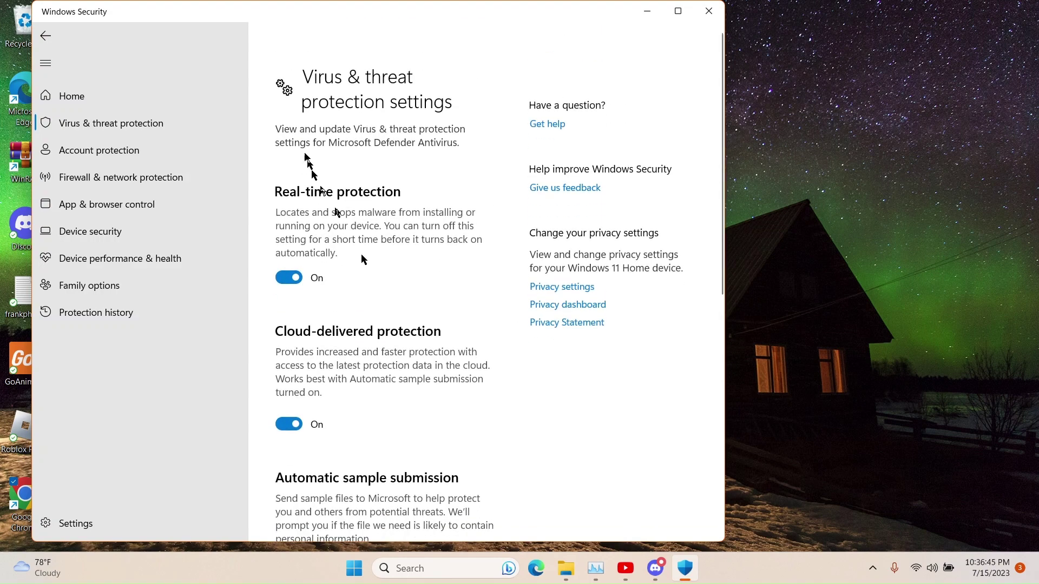
- Return to the security overview and turn on blocking of potentially unwanted apps under App & browser control
{"action": "left_click", "coordinate": [142, 103]}
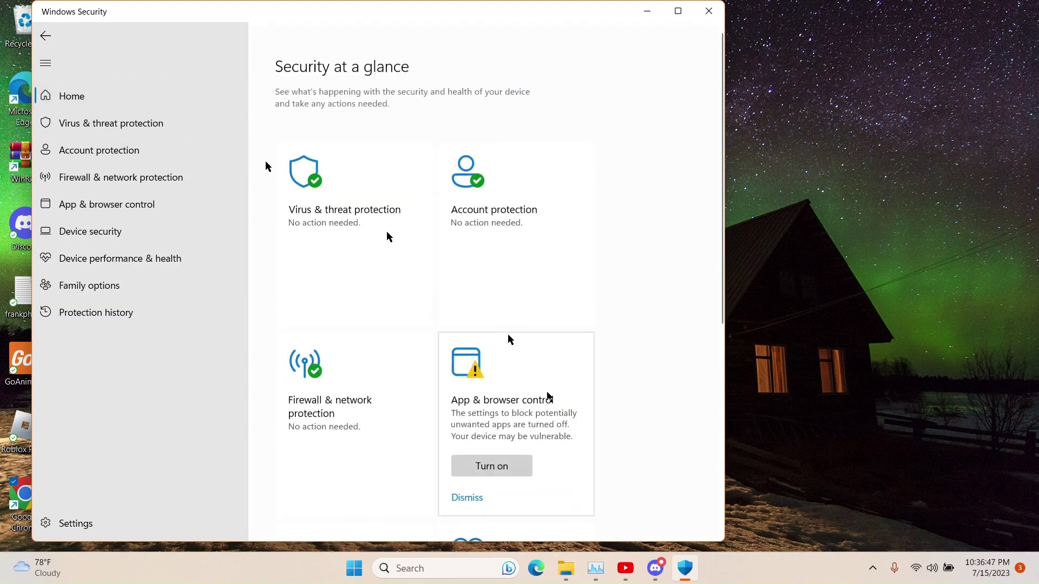
{"action": "left_click", "coordinate": [493, 466]}
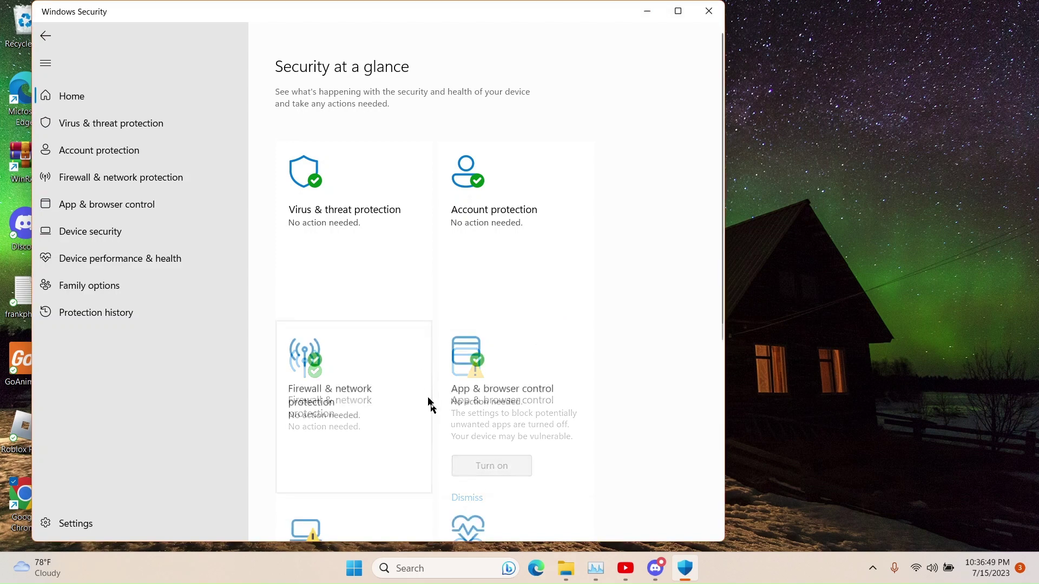
- In the Device security core isolation settings, turn Memory integrity on and off again, and dismiss its vulnerability warning
{"action": "scroll", "coordinate": [491, 338], "scroll_direction": "down", "scroll_amount": 3}
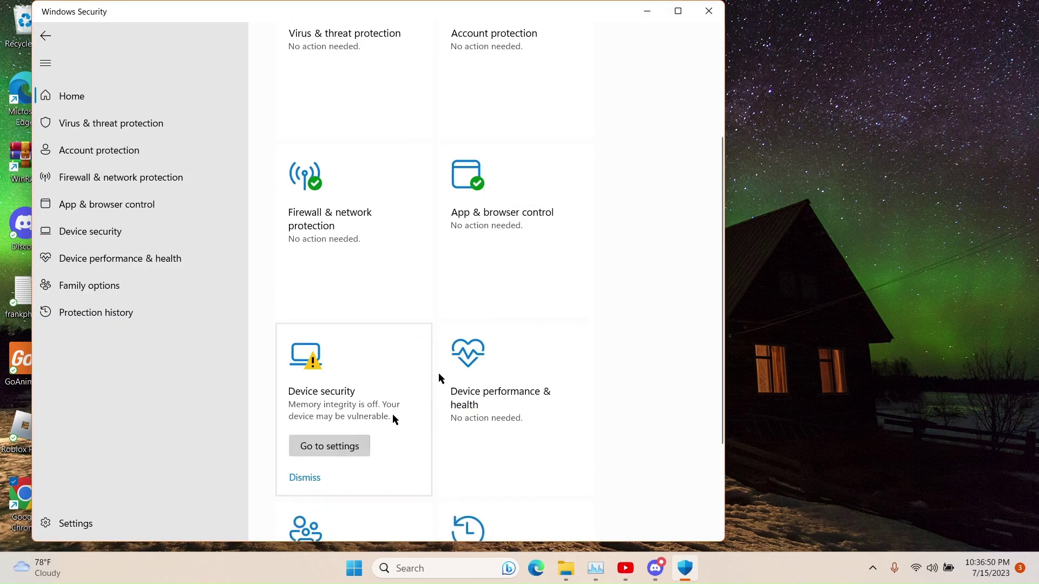
{"action": "left_click", "coordinate": [334, 446]}
{"action": "left_click", "coordinate": [311, 219]}
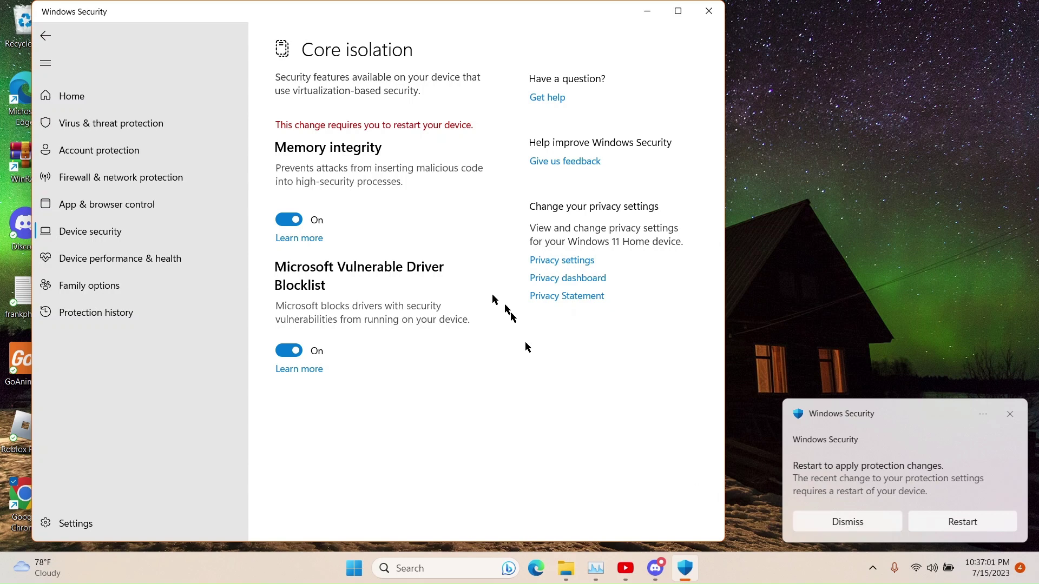
{"action": "left_click", "coordinate": [277, 221]}
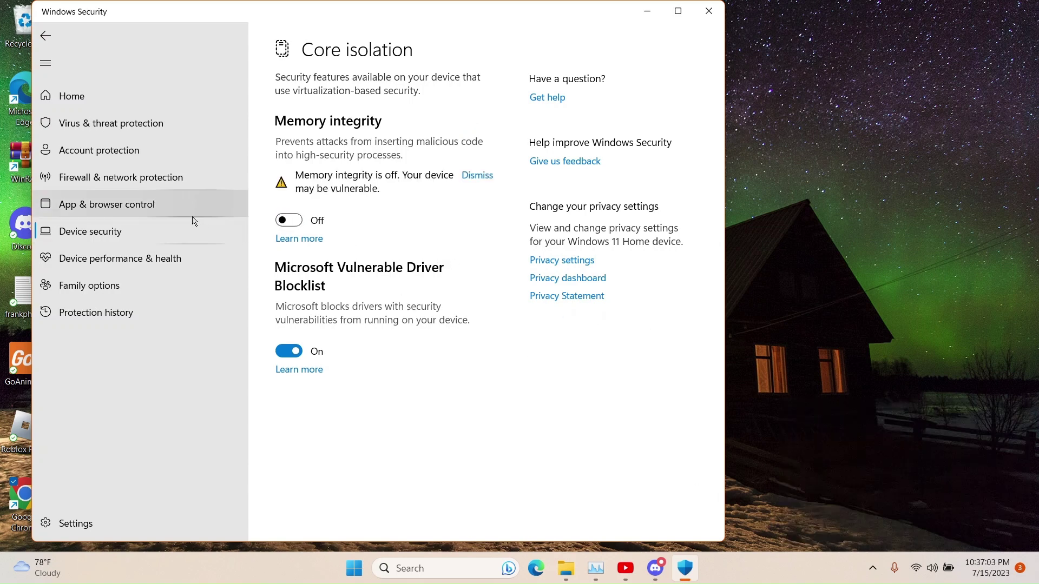
{"action": "left_click", "coordinate": [478, 176]}
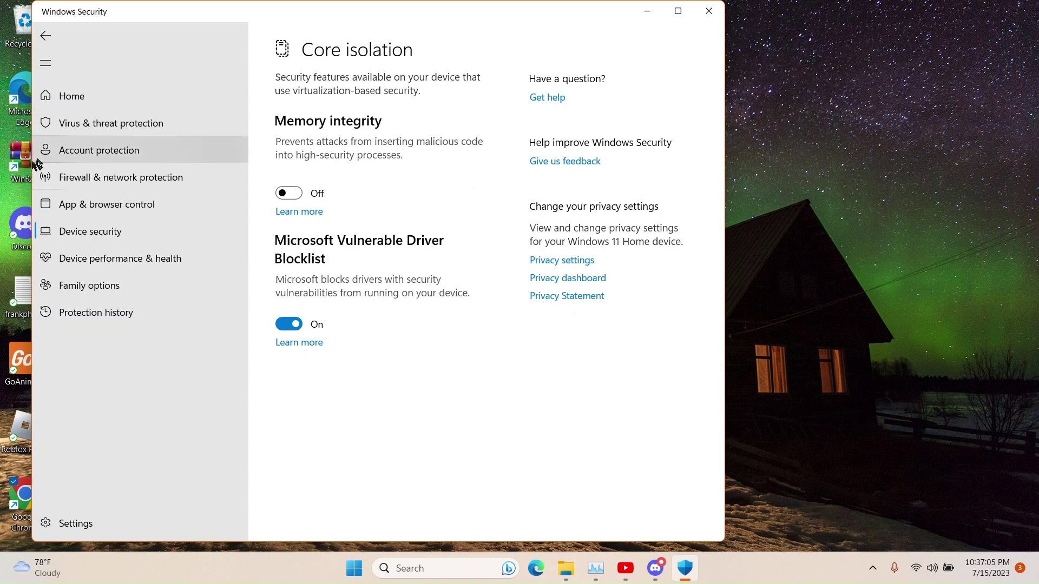
- Review the status of all protection areas on the security overview and close Windows Security
{"action": "left_click", "coordinate": [97, 102]}
{"action": "scroll", "coordinate": [390, 303], "scroll_direction": "down", "scroll_amount": 2}
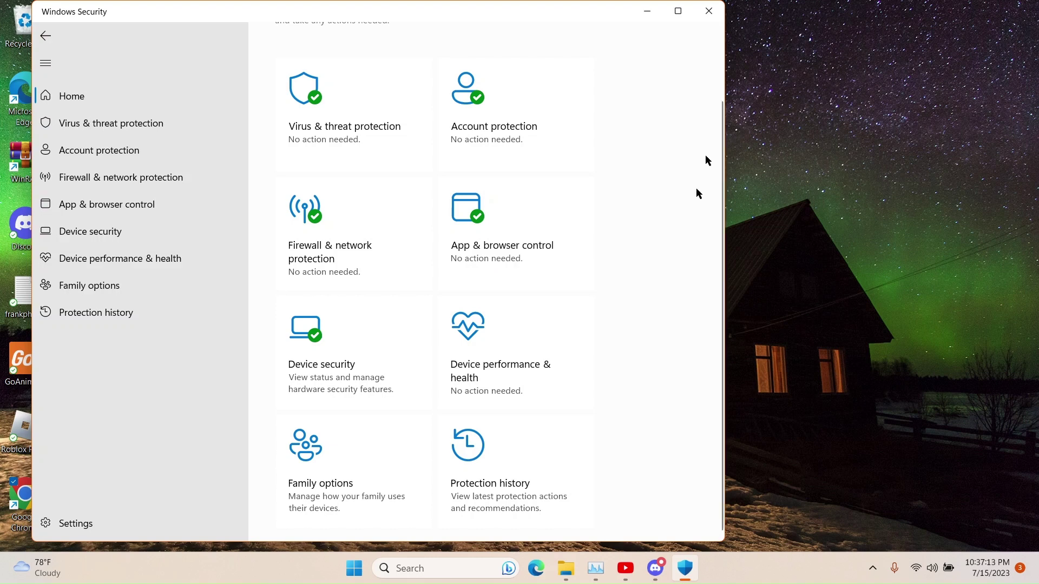
{"action": "key", "text": "alt+F4"}
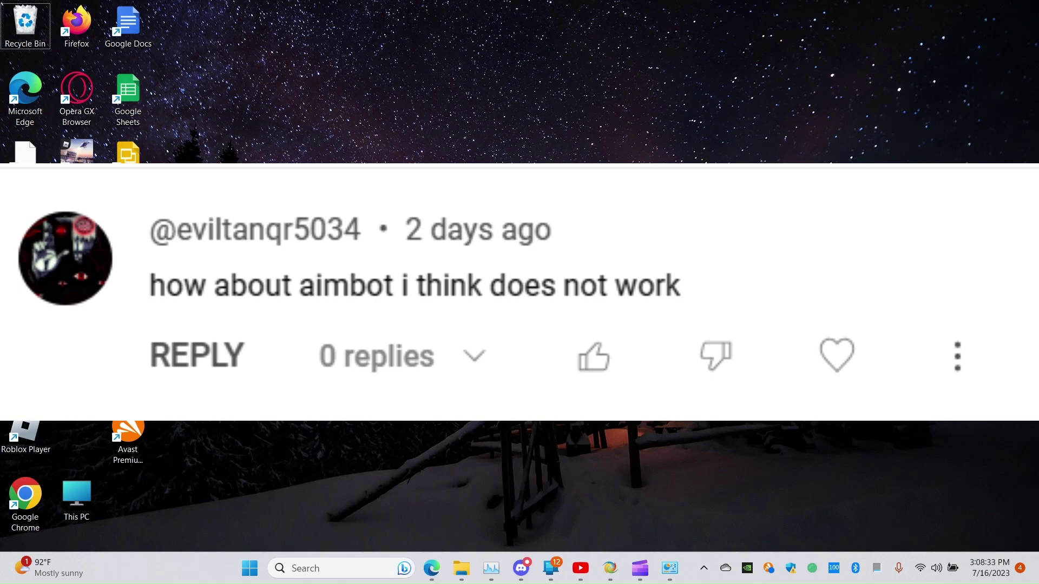
- Switch to Microsoft Edge and download the Microsoft Store edition of JJSploit from the WeAreDevs page
{"action": "left_click", "coordinate": [432, 569]}
{"action": "left_click", "coordinate": [498, 183]}
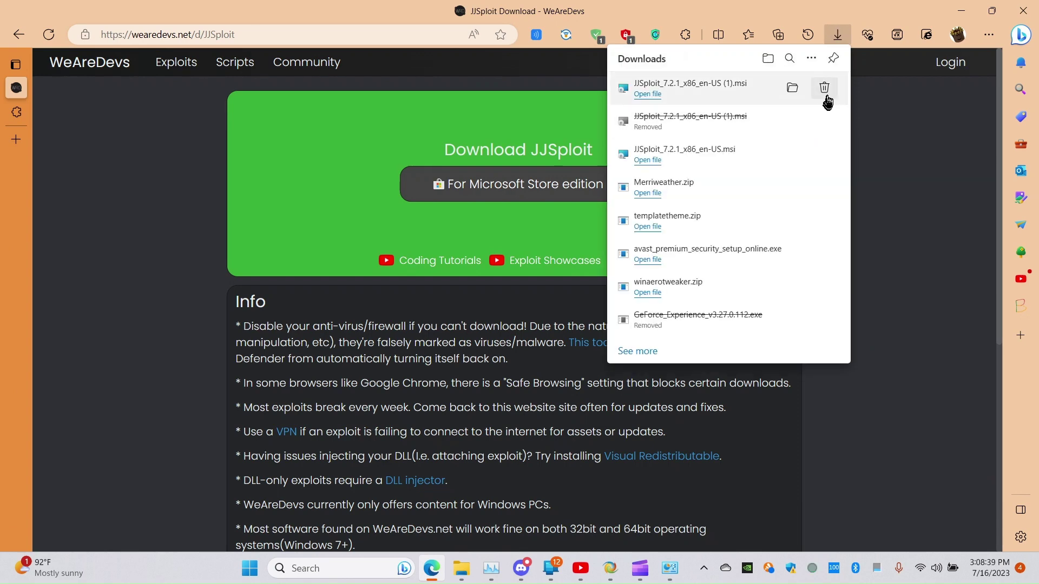
- Delete the duplicate JJSploit_7.2.1_x86_en-US (1).msi download and run the existing JJSploit_7.2.1_x86_en-US.msi installer
{"action": "left_click", "coordinate": [825, 92]}
{"action": "left_click", "coordinate": [799, 152]}
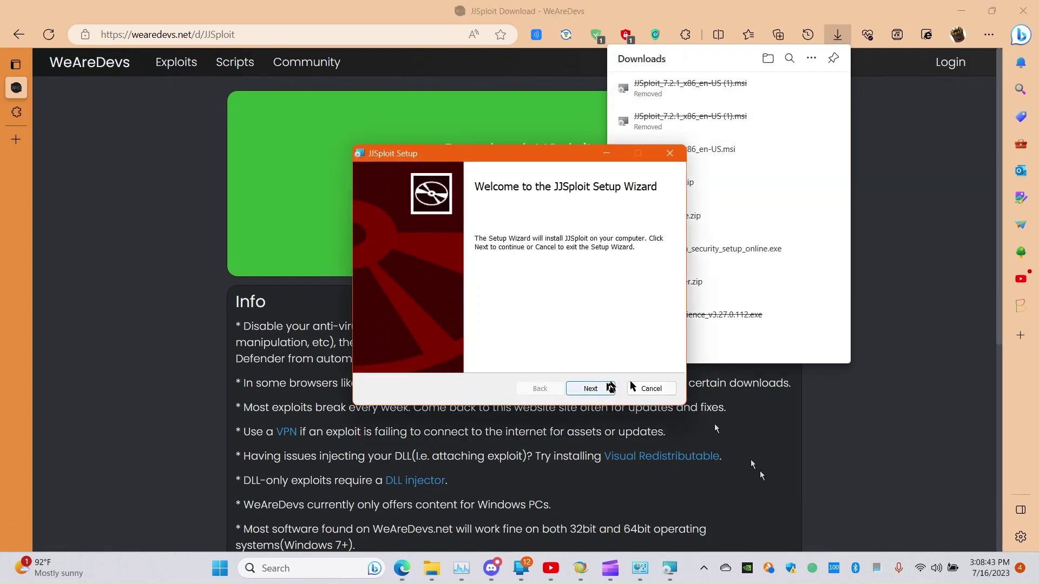
- Disable the Avast antivirus shields for 1 hour
{"action": "right_click", "coordinate": [769, 568]}
{"action": "mouse_move", "coordinate": [800, 495]}
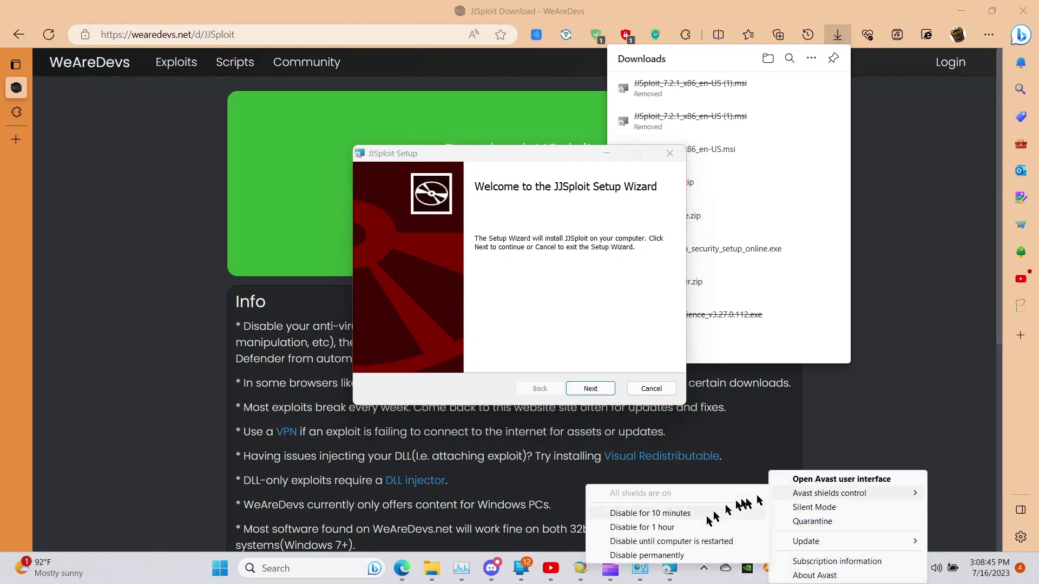
{"action": "left_click", "coordinate": [679, 527]}
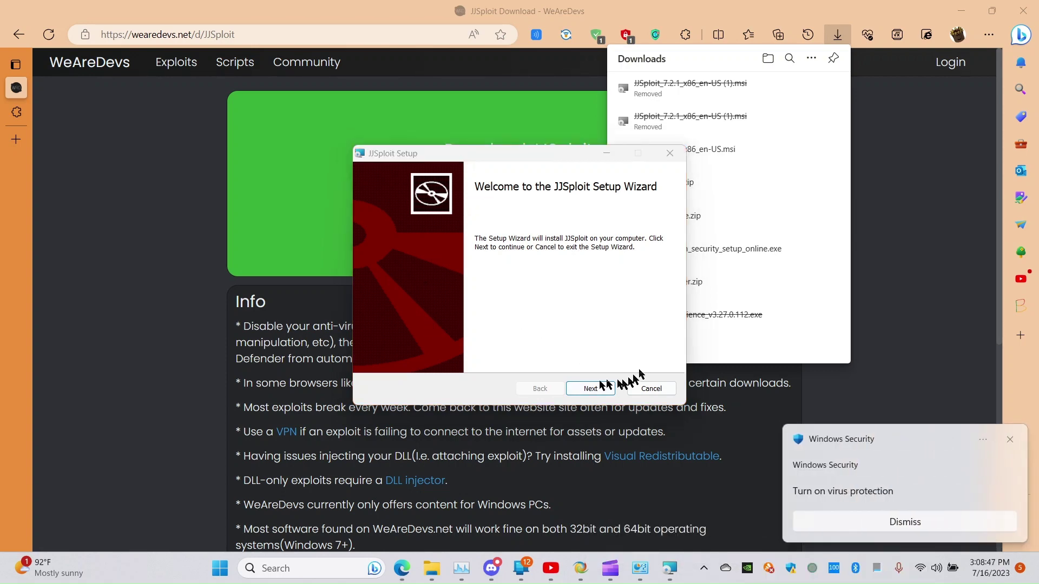
- Continue the JJSploit setup and change the installation destination to G:\EVERYTHINGSTOREDHERE\Programs\
{"action": "left_click", "coordinate": [592, 389]}
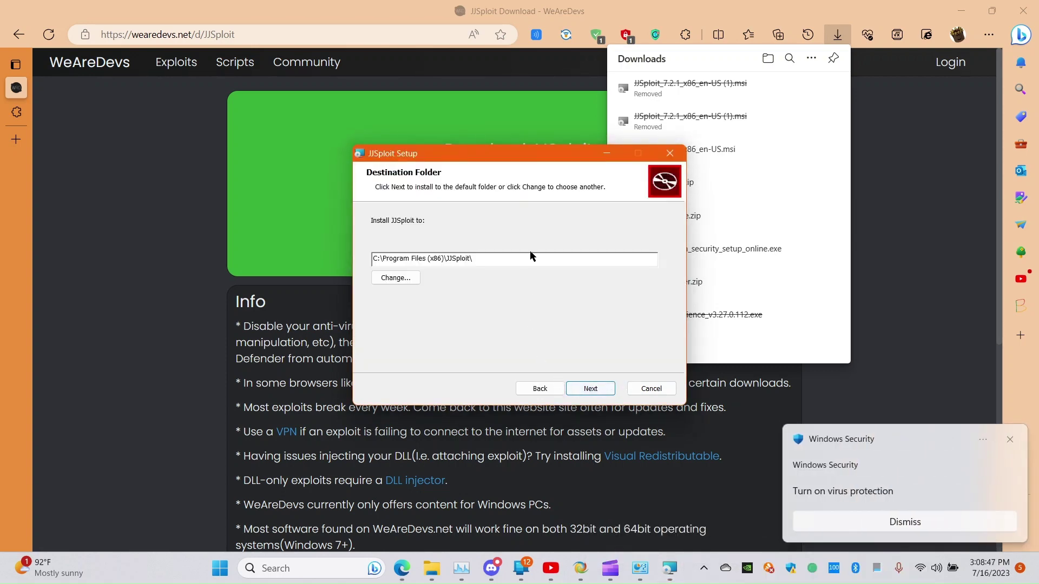
{"action": "left_click", "coordinate": [386, 283]}
{"action": "left_click", "coordinate": [631, 219]}
{"action": "left_click", "coordinate": [630, 219]}
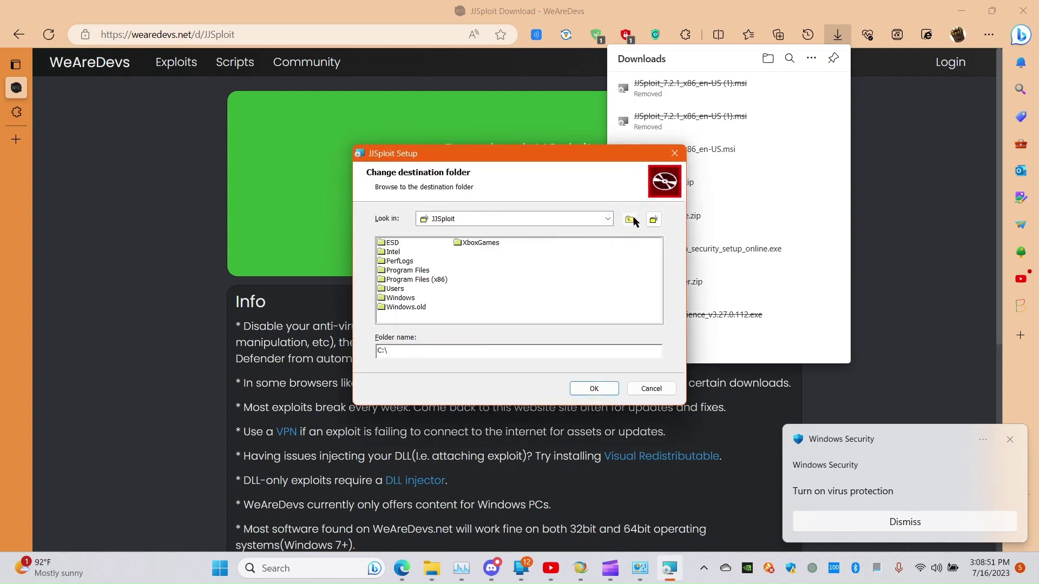
{"action": "left_click", "coordinate": [576, 219]}
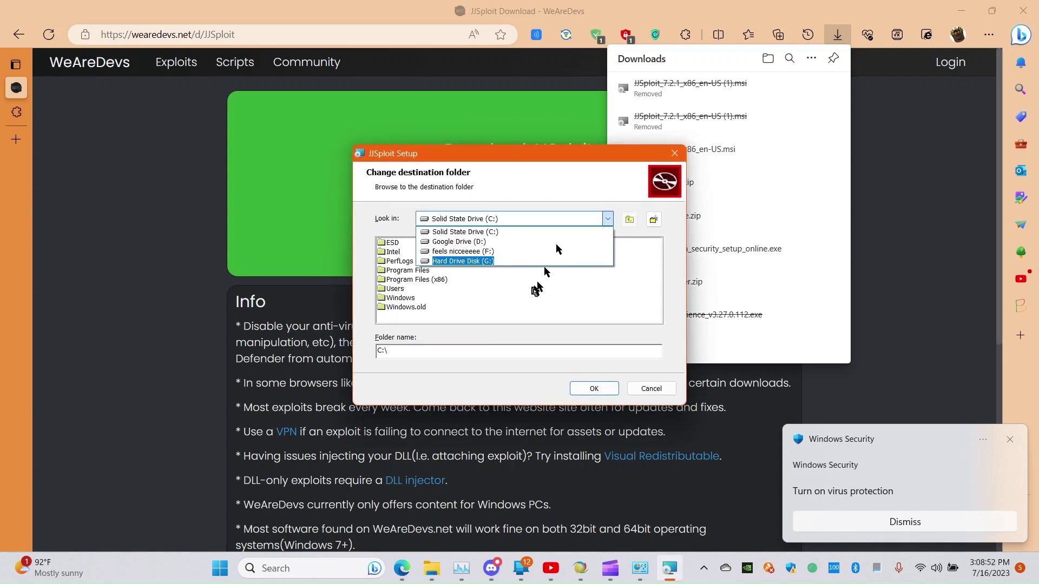
{"action": "left_click", "coordinate": [459, 262]}
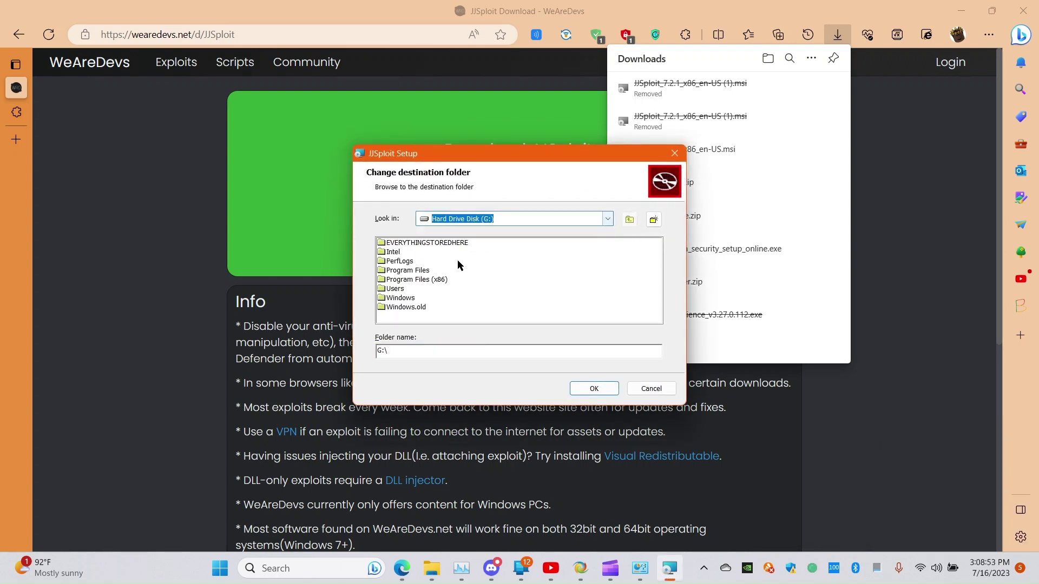
{"action": "double_click", "coordinate": [406, 245]}
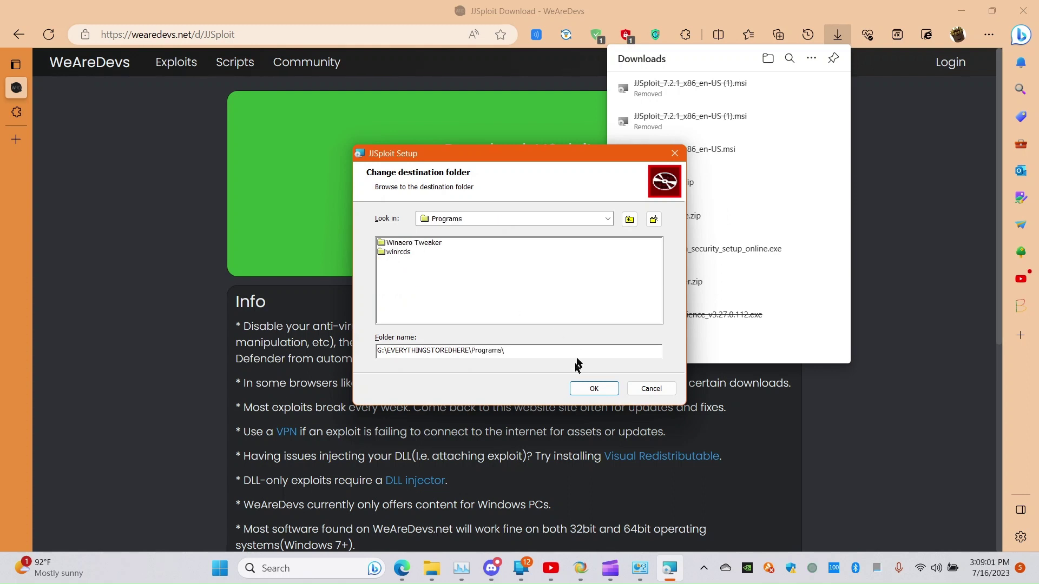
{"action": "left_click", "coordinate": [593, 389]}
- Install JJSploit and finish the setup wizard with Launch JJSploit enabled
{"action": "left_click", "coordinate": [594, 392]}
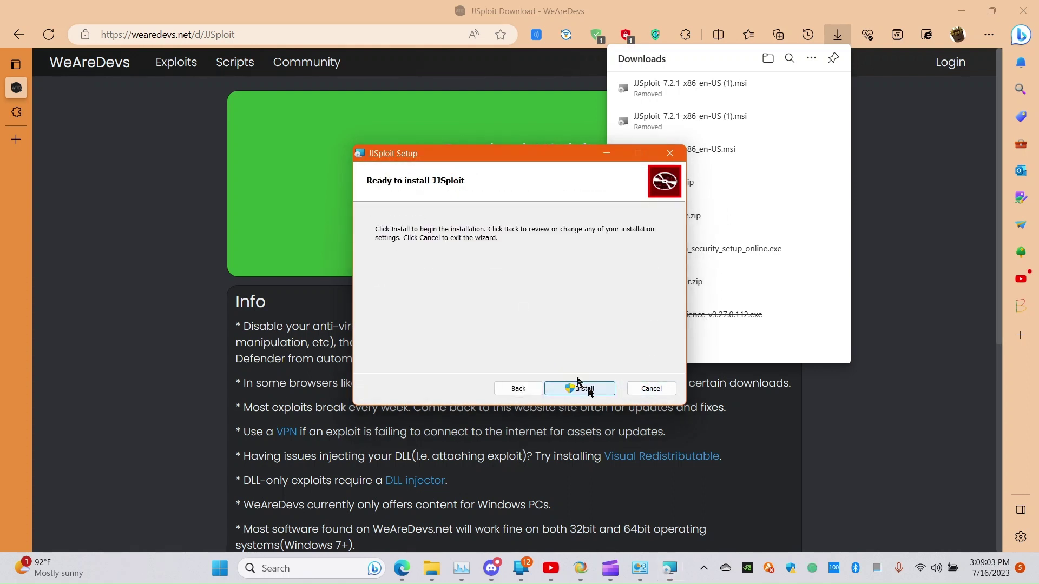
{"action": "left_click", "coordinate": [585, 390]}
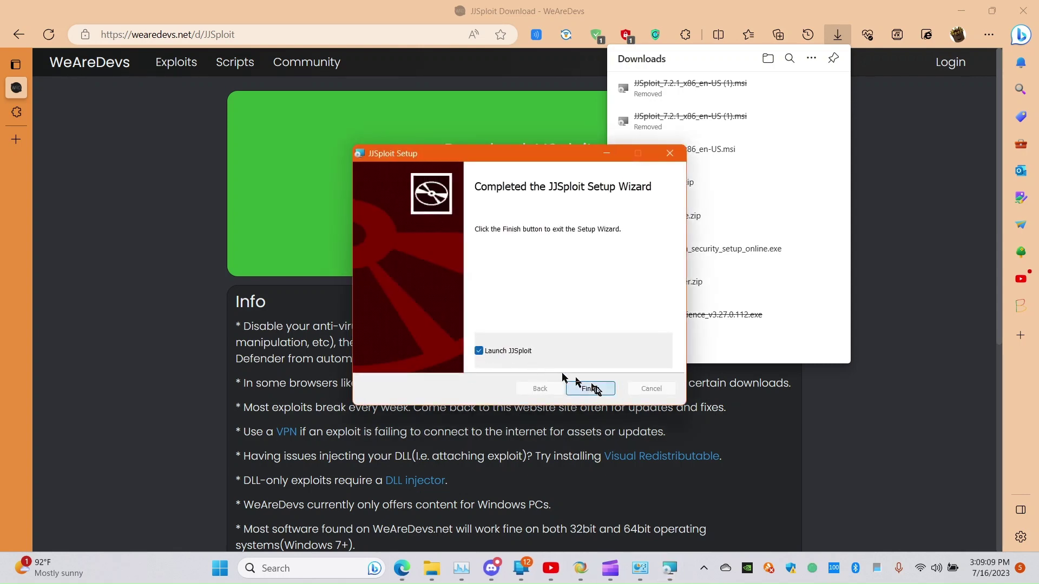
{"action": "left_click", "coordinate": [591, 388]}
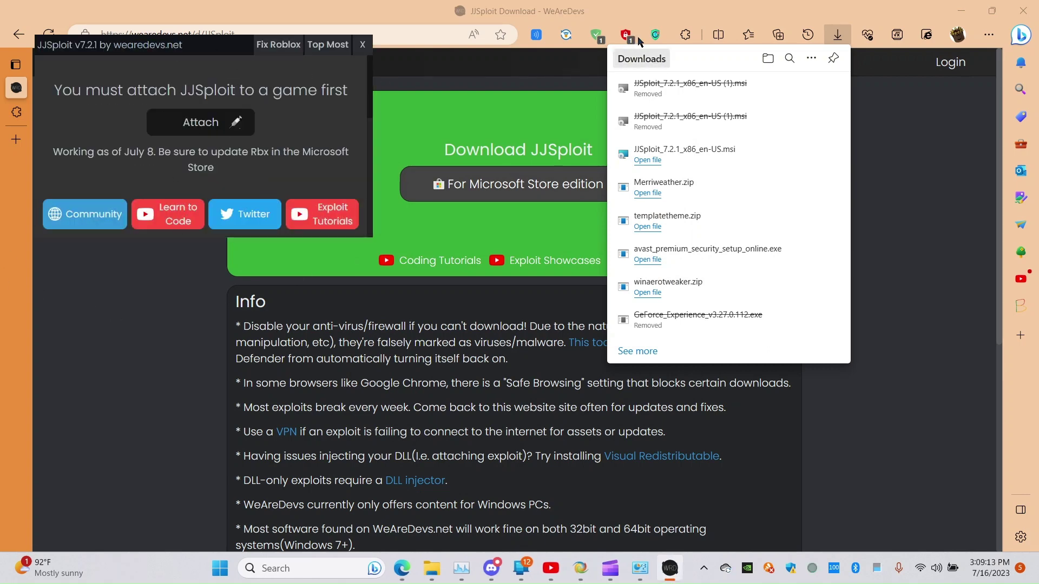
- Decline the VeePN Premium offer in Edge and disconnect the VPN extension
{"action": "left_click", "coordinate": [656, 34]}
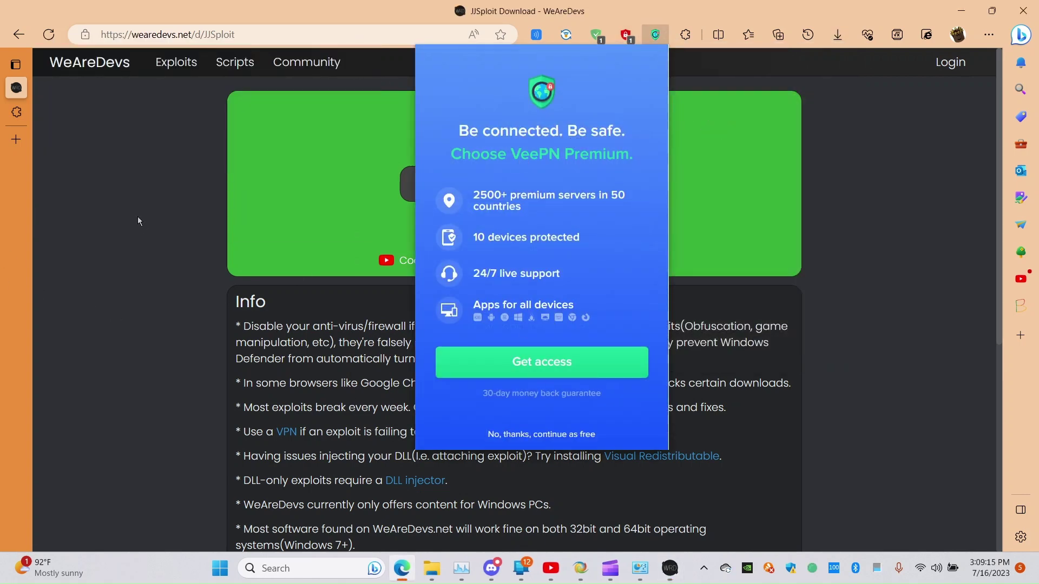
{"action": "left_click", "coordinate": [559, 435]}
{"action": "left_click", "coordinate": [536, 208]}
{"action": "left_click", "coordinate": [172, 141]}
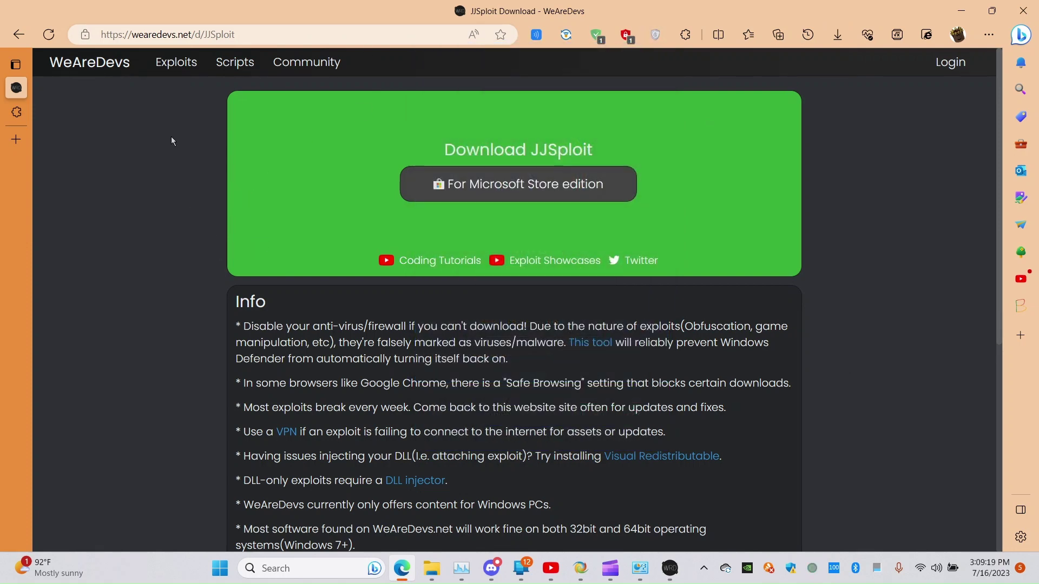
- Close the JJSploit page, turn off the VeePN extension and turn on McAfee WebAdvisor on the Extensions page
{"action": "key", "text": "ctrl+w"}
{"action": "left_click", "coordinate": [836, 314]}
{"action": "left_click", "coordinate": [831, 381]}
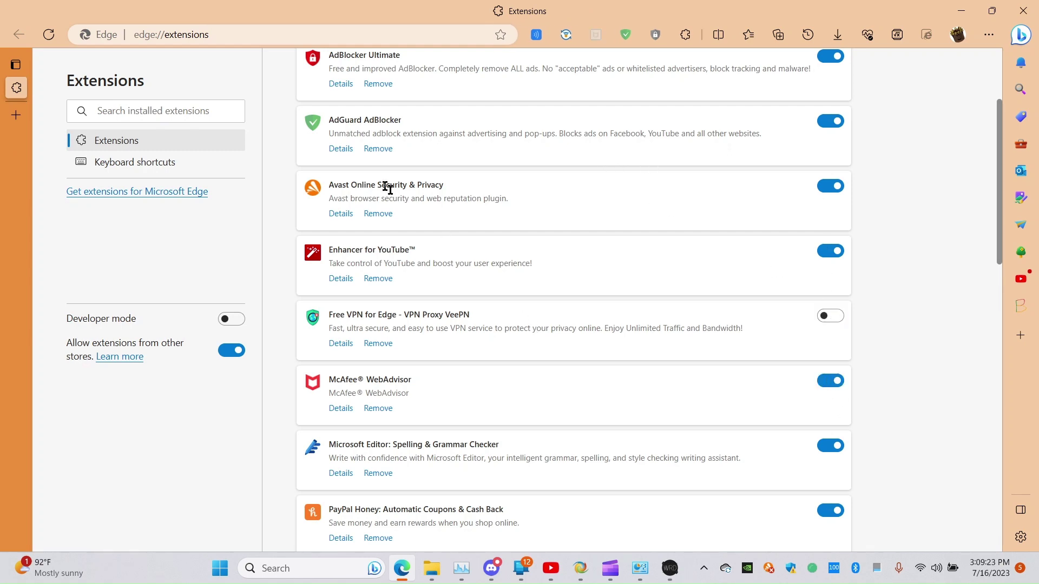
{"action": "key", "text": "ctrl+w"}
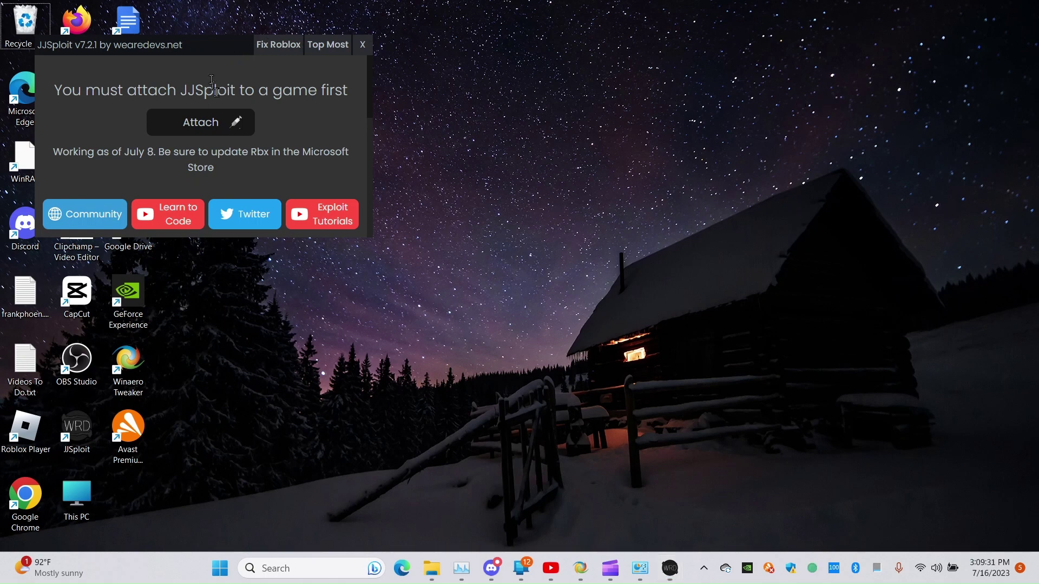
- Move the JJSploit window to the opposite side of the desktop and launch the Microsoft Store Roblox app
{"action": "left_click_drag", "start_coordinate": [215, 47], "coordinate": [869, 46]}
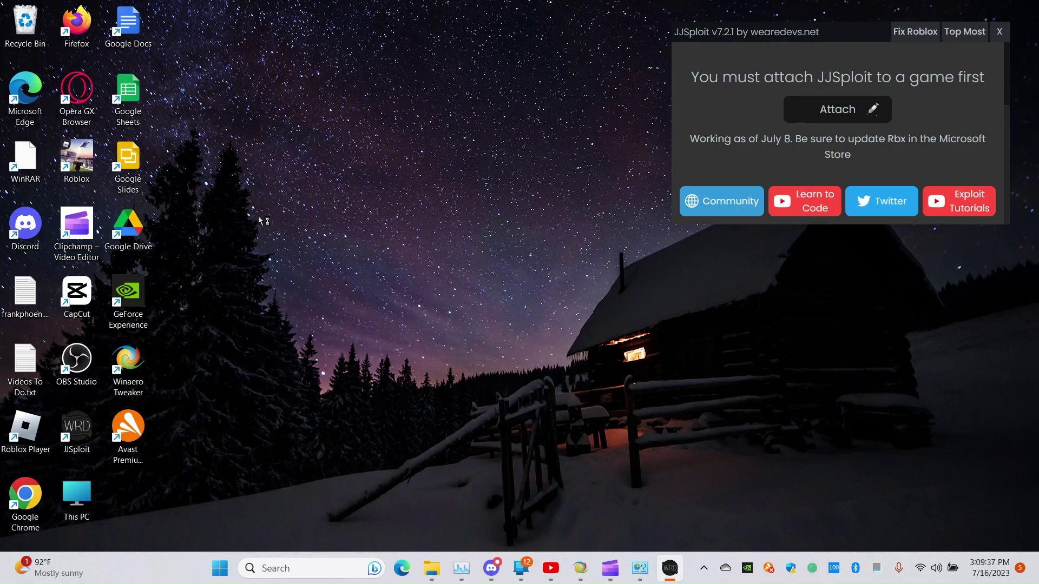
{"action": "key", "text": "super"}
{"action": "type", "text": "ro"}
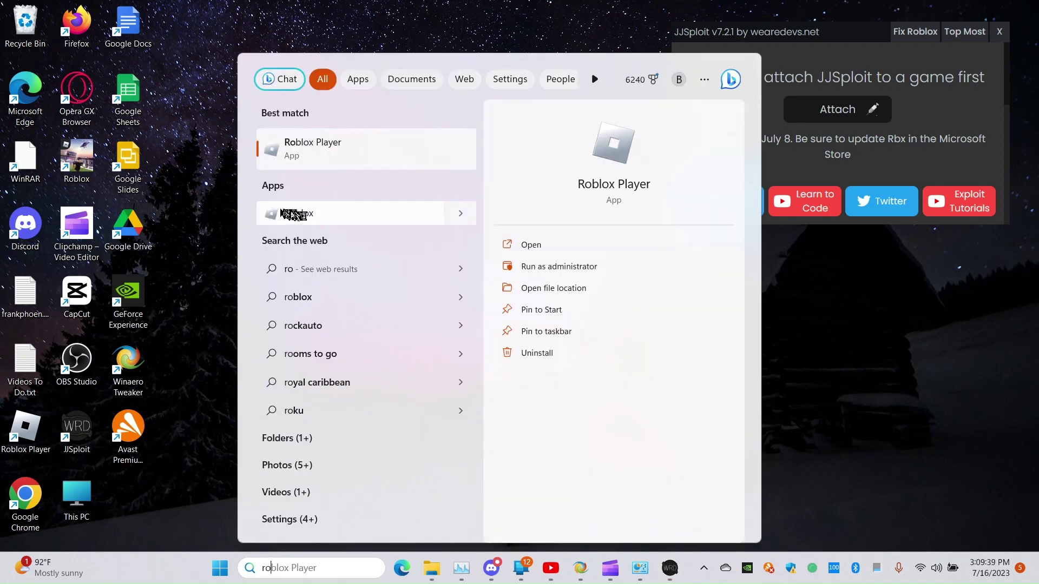
{"action": "left_click", "coordinate": [287, 213]}
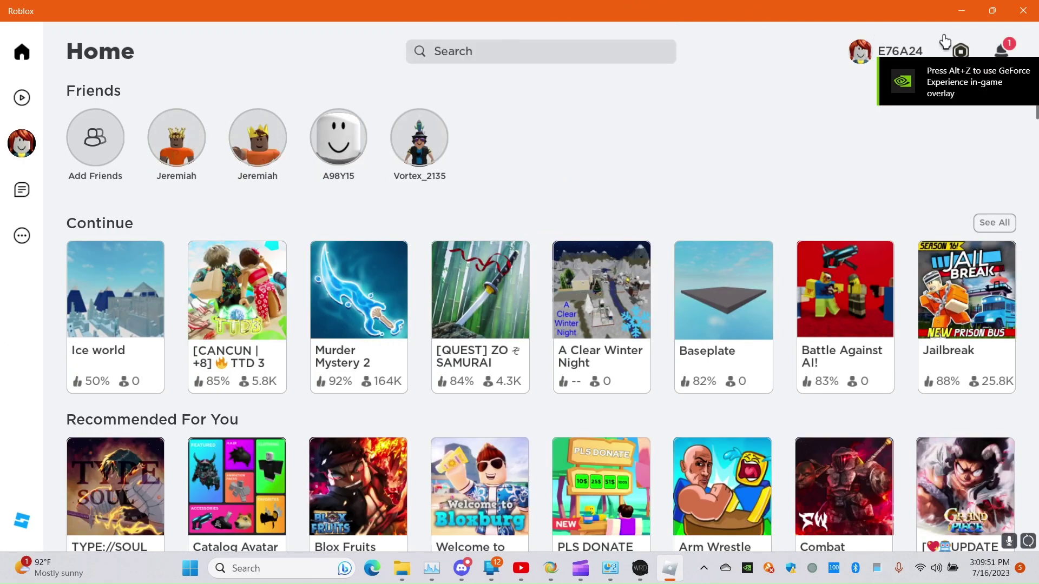
- Search Roblox for arsenal and open the details page of the Arsenal experience by ROLVe
{"action": "left_click", "coordinate": [545, 55]}
{"action": "type", "text": "a"}
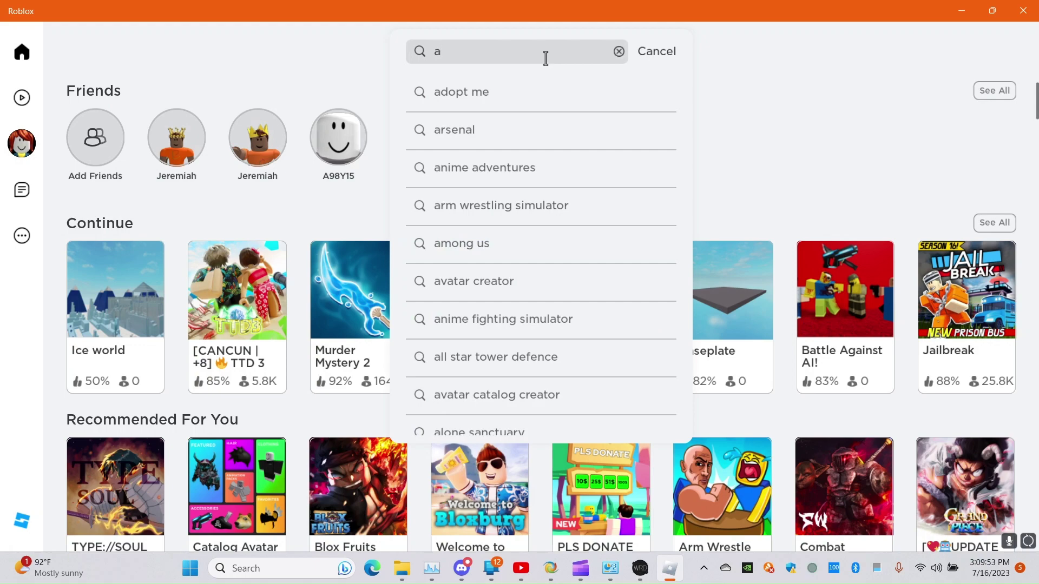
{"action": "left_click", "coordinate": [494, 145]}
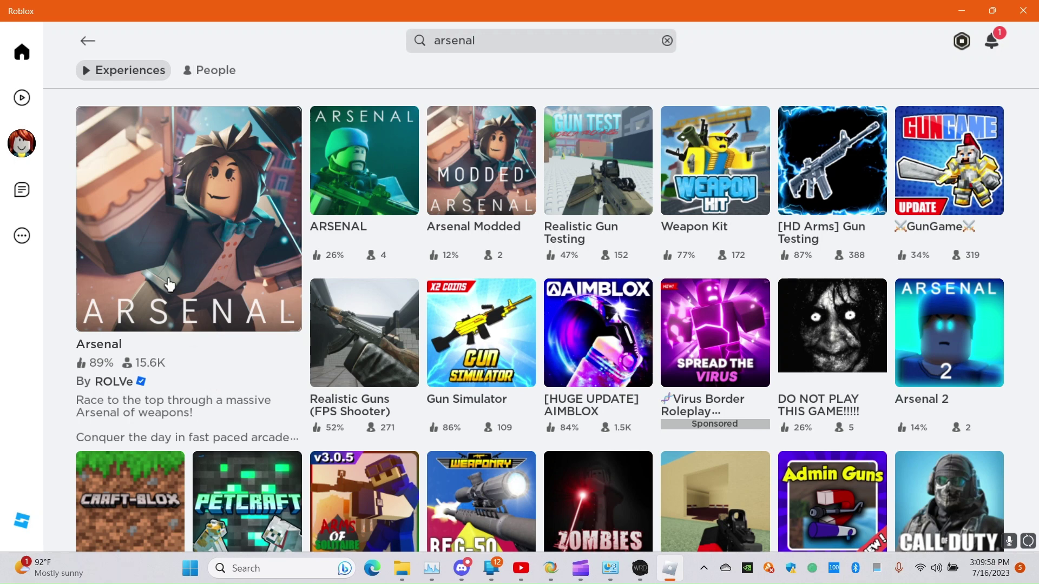
{"action": "left_click", "coordinate": [169, 284]}
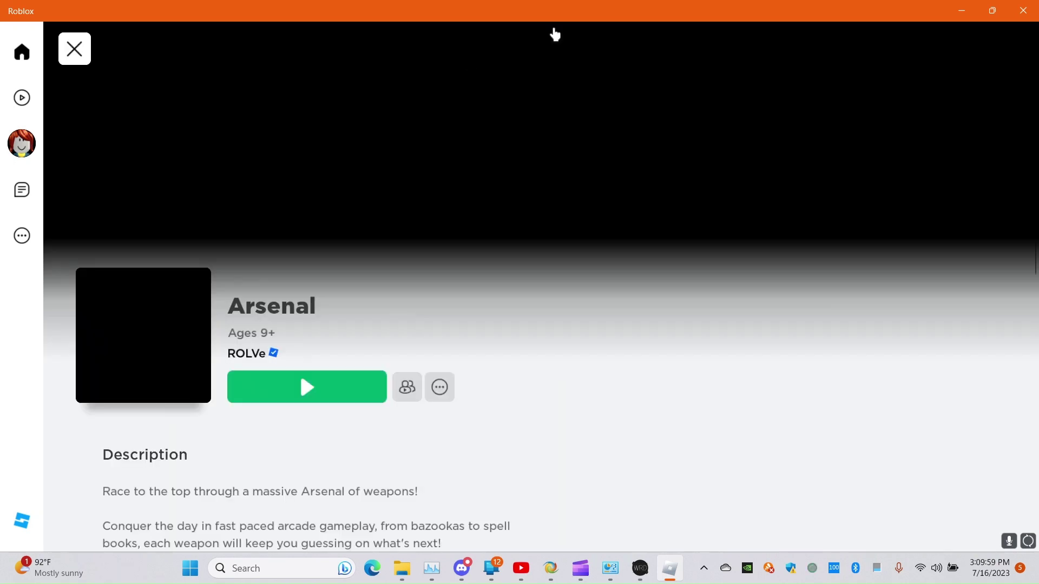
- Restore the Roblox window to a smaller size beside JJSploit and attach JJSploit to Roblox
{"action": "left_click_drag", "start_coordinate": [580, 8], "coordinate": [400, 18]}
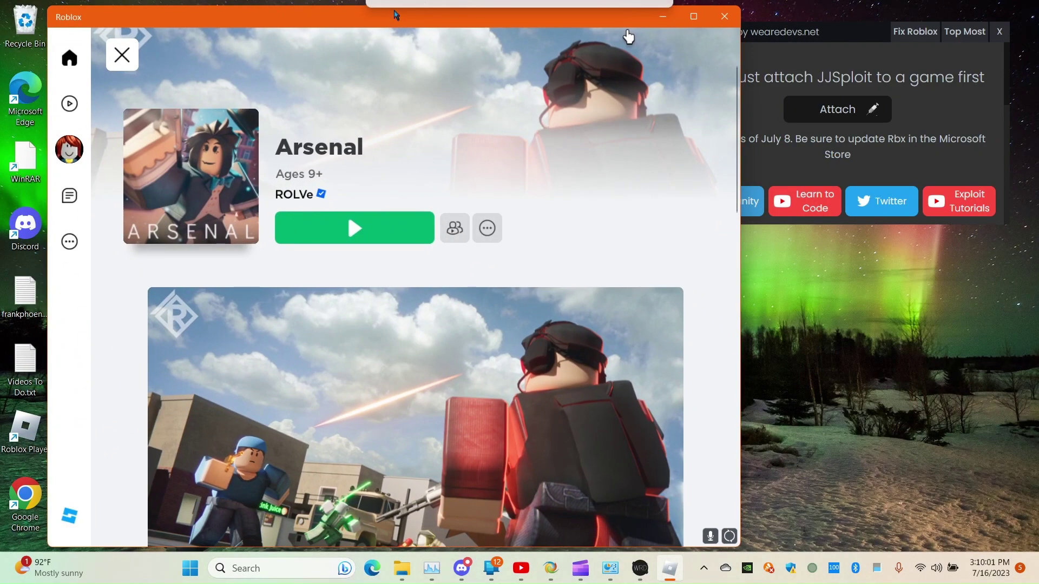
{"action": "left_click", "coordinate": [808, 120]}
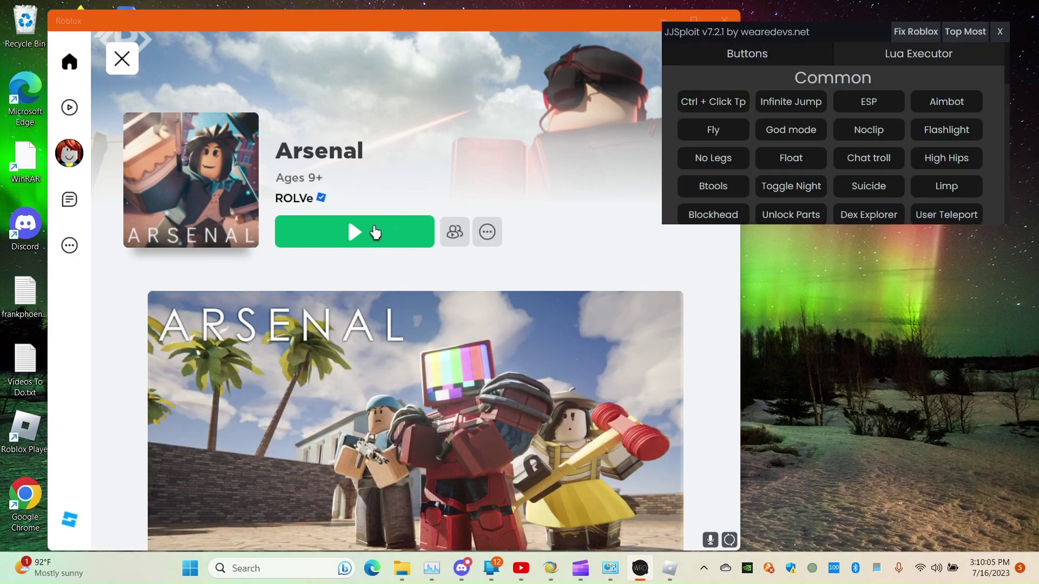
- Launch the Arsenal experience and deploy from its main menu to the team selection
{"action": "left_click", "coordinate": [368, 233]}
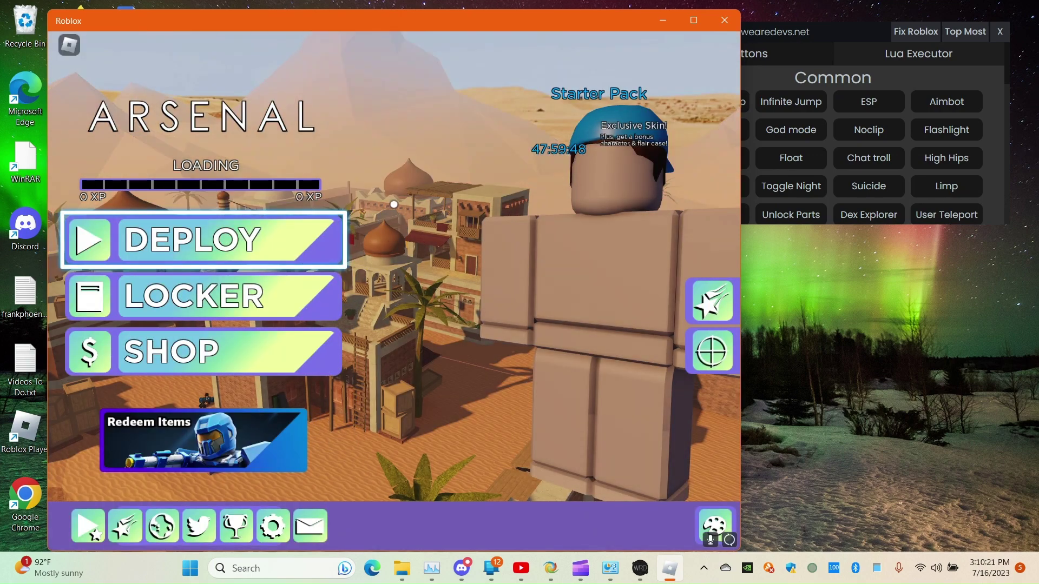
{"action": "key", "text": "Return"}
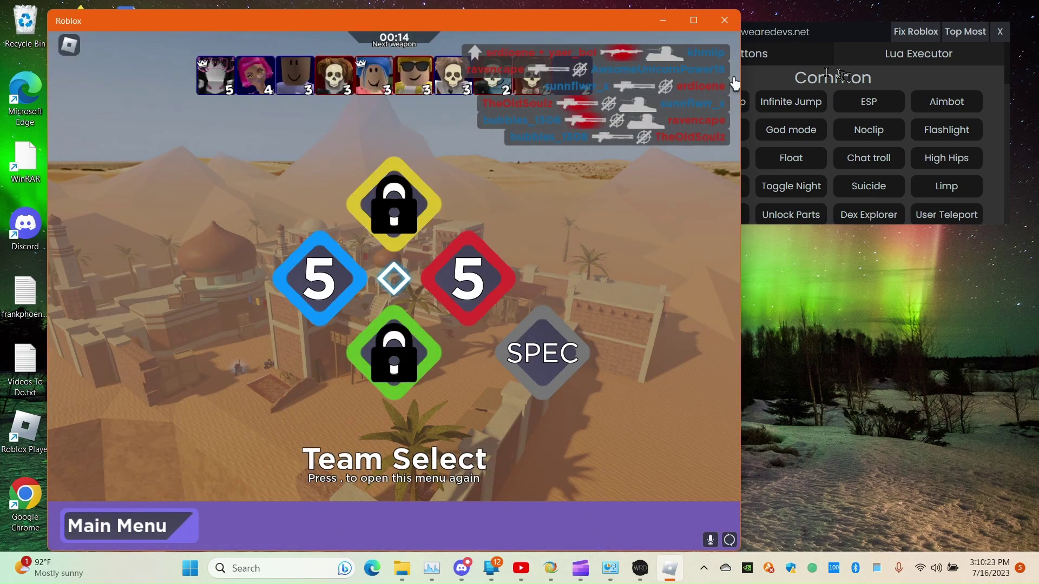
- Turn on ESP in JJSploit, review its Aimbot toggles and join the blue team in Arsenal
{"action": "left_click", "coordinate": [858, 81]}
{"action": "scroll", "coordinate": [847, 122], "scroll_direction": "down", "scroll_amount": 4}
{"action": "scroll", "coordinate": [847, 121], "scroll_direction": "down", "scroll_amount": 8}
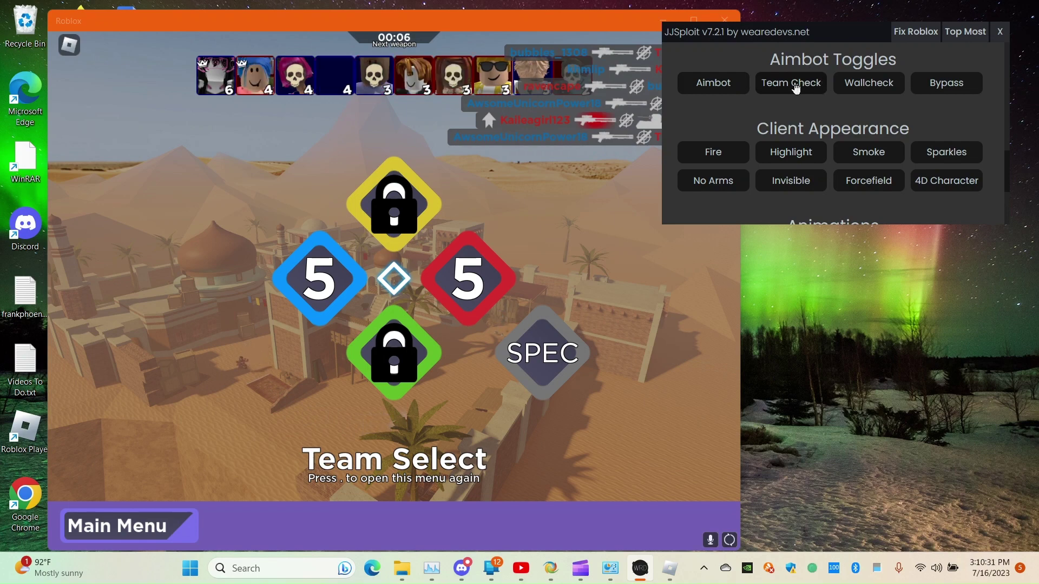
{"action": "scroll", "coordinate": [746, 152], "scroll_direction": "down", "scroll_amount": 3}
{"action": "scroll", "coordinate": [746, 151], "scroll_direction": "up", "scroll_amount": 8}
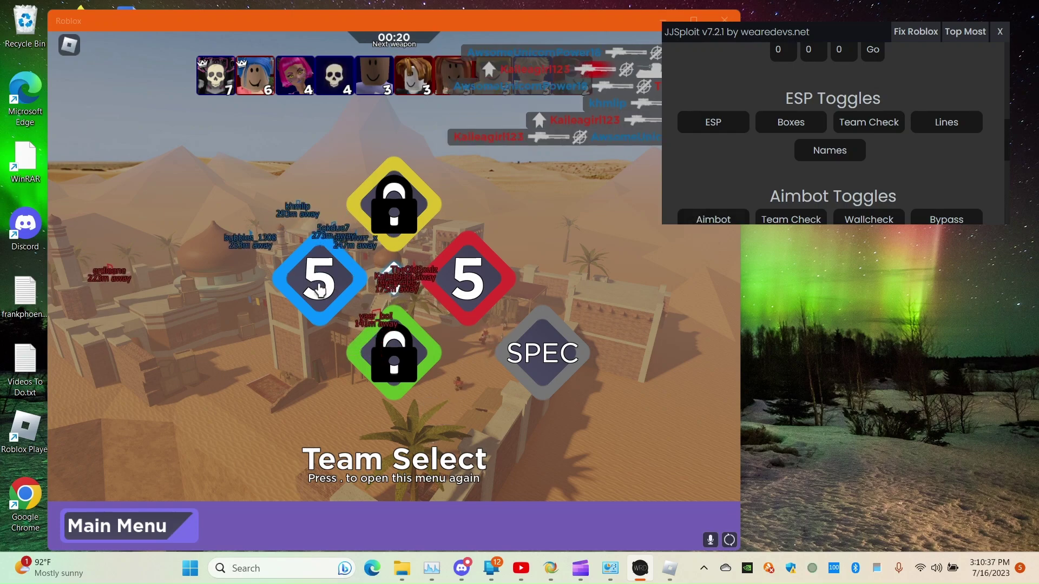
{"action": "left_click", "coordinate": [319, 285]}
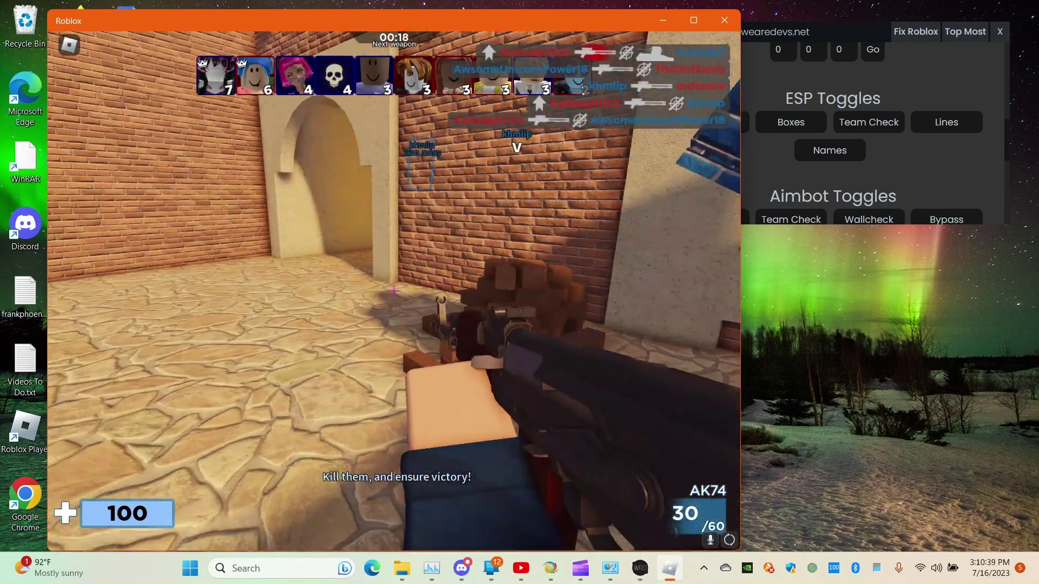
- Advance through the desert map and fire the AK74 at red-team players to test the aimbot
{"action": "key", "text": "w"}
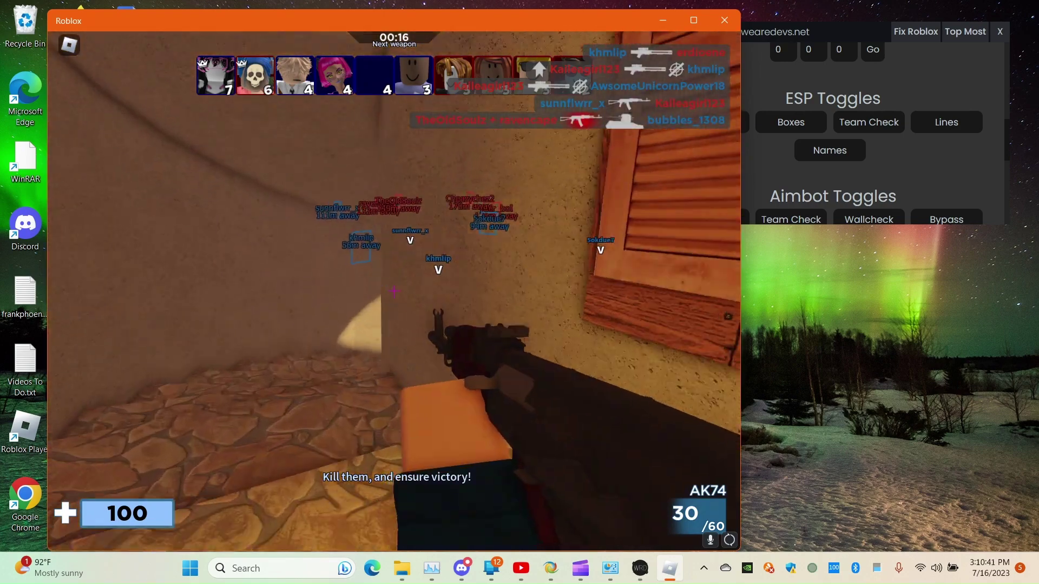
{"action": "key", "text": "w"}
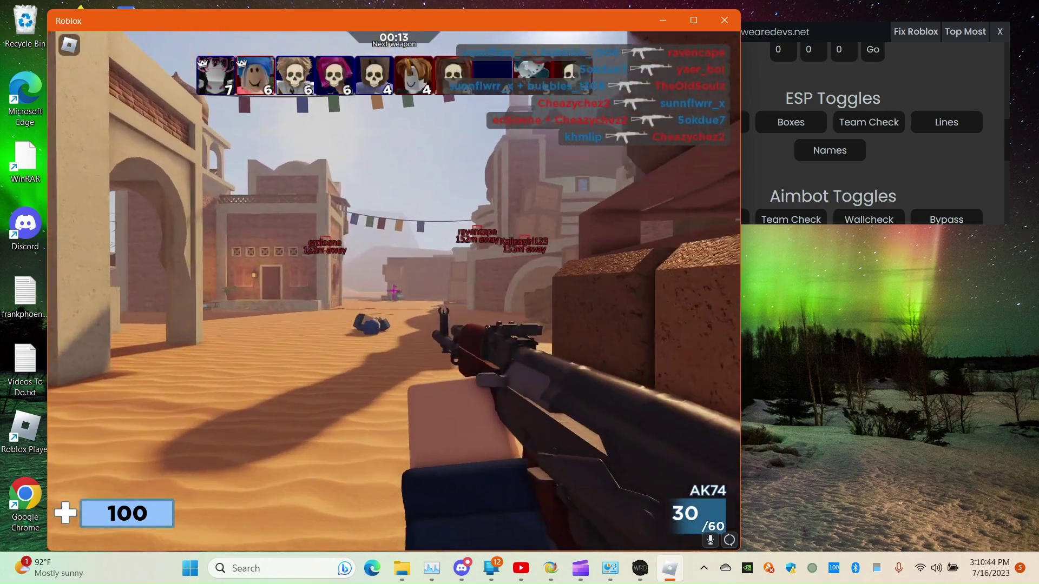
{"action": "left_click", "coordinate": [394, 292]}
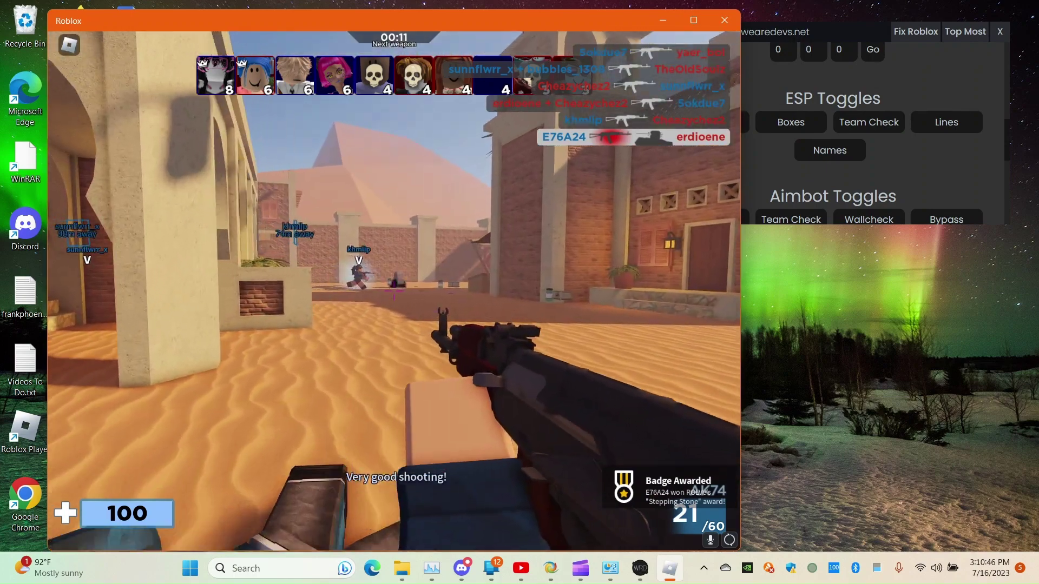
{"action": "left_click", "coordinate": [394, 291]}
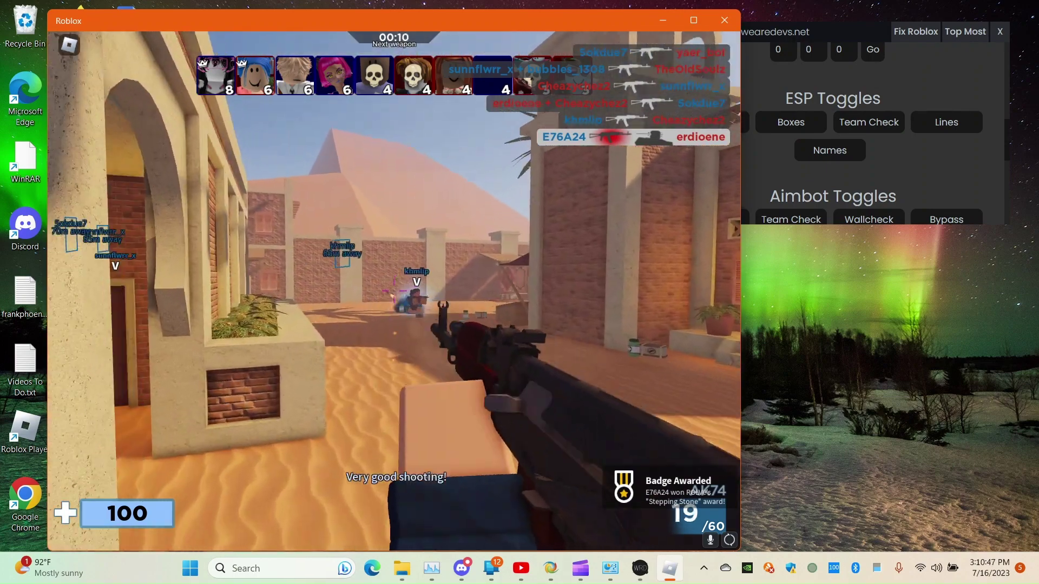
{"action": "key", "text": "w"}
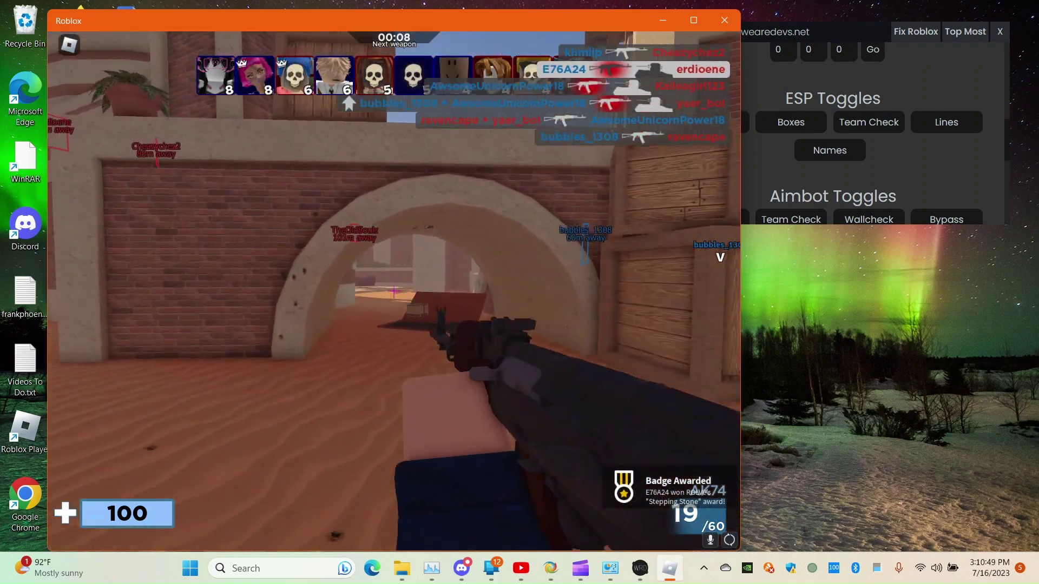
{"action": "key", "text": "w"}
{"action": "left_click", "coordinate": [394, 291]}
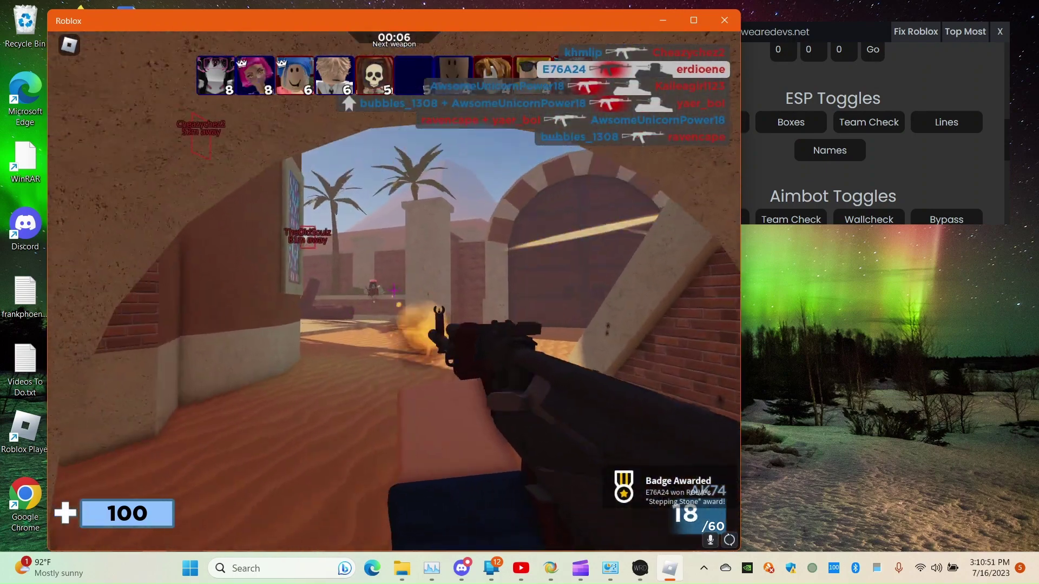
{"action": "left_click", "coordinate": [394, 292]}
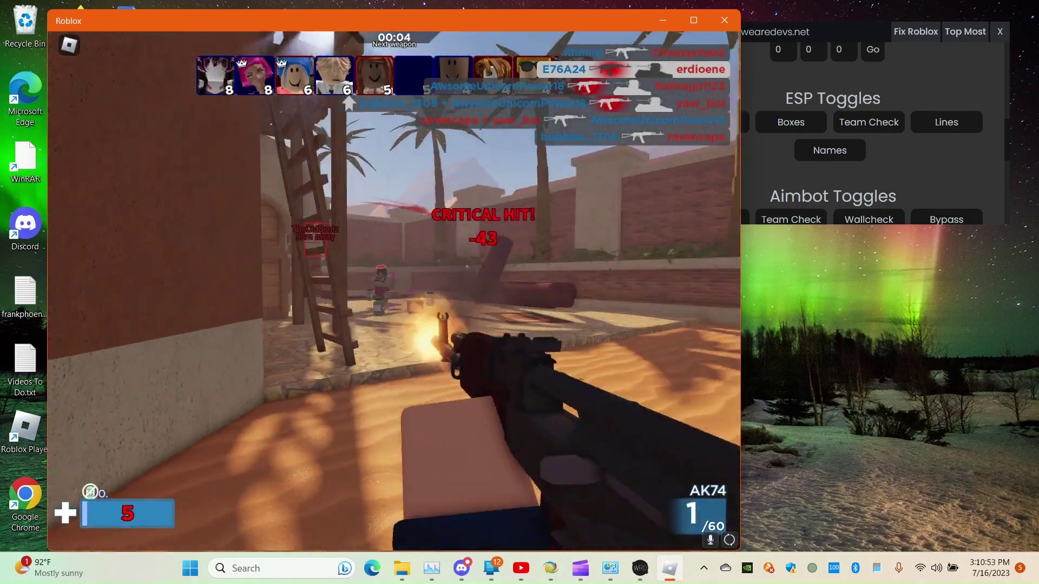
{"action": "key", "text": "w"}
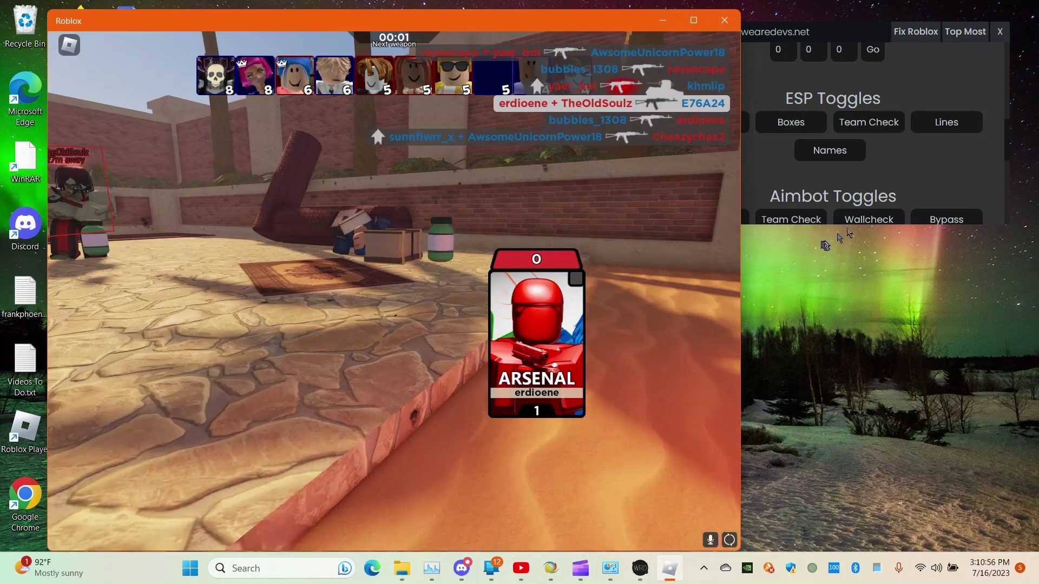
- Bring JJSploit's Aimbot toggles into view, then return to the match and play with the DB Shotgun
{"action": "left_click", "coordinate": [800, 175]}
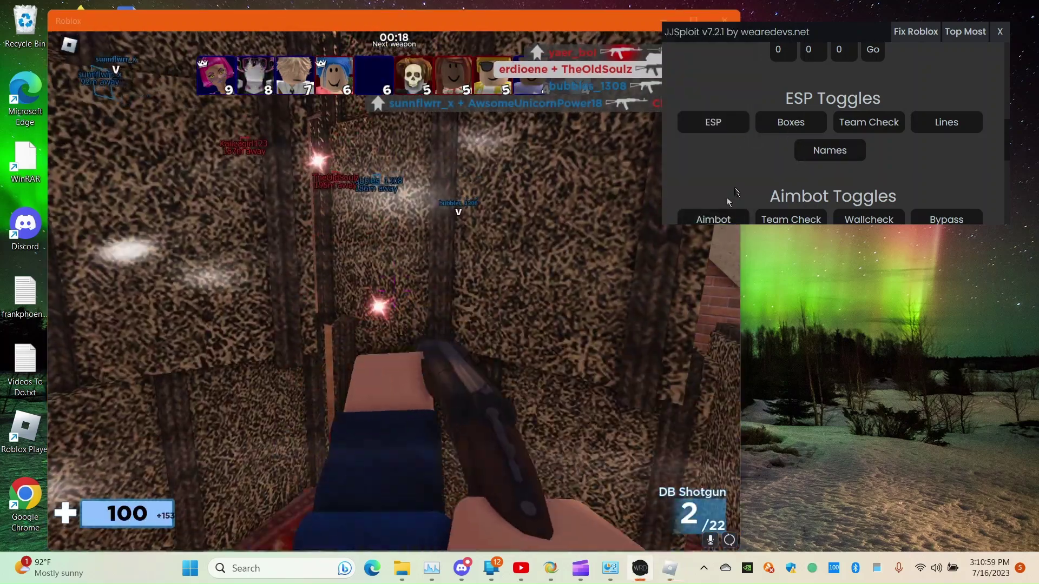
{"action": "scroll", "coordinate": [757, 184], "scroll_direction": "down", "scroll_amount": 1}
{"action": "left_click", "coordinate": [394, 291]}
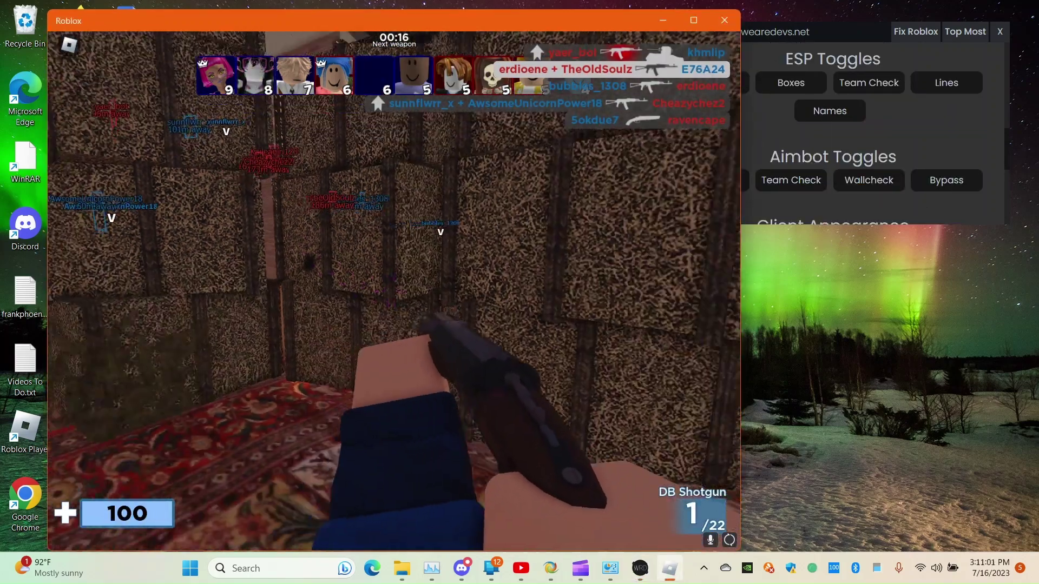
{"action": "key", "text": "w"}
{"action": "key", "text": "w"}
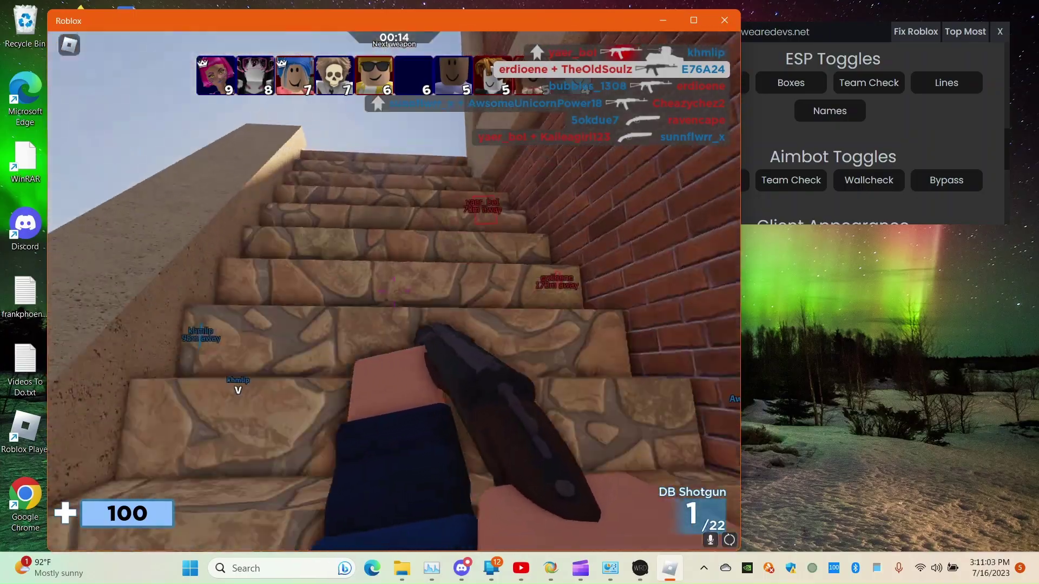
{"action": "key", "text": "space"}
{"action": "key", "text": "w"}
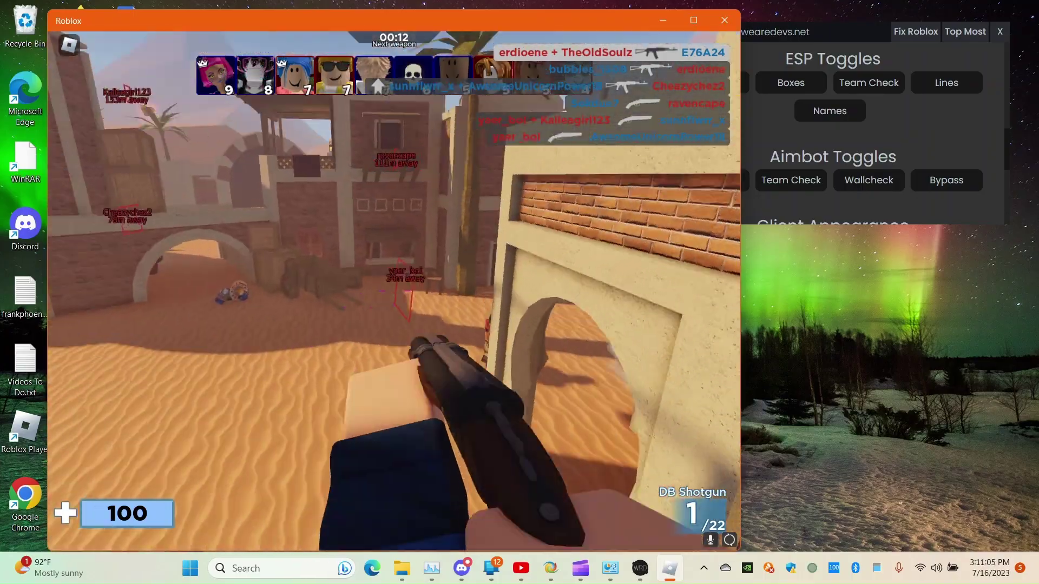
{"action": "left_click", "coordinate": [394, 291]}
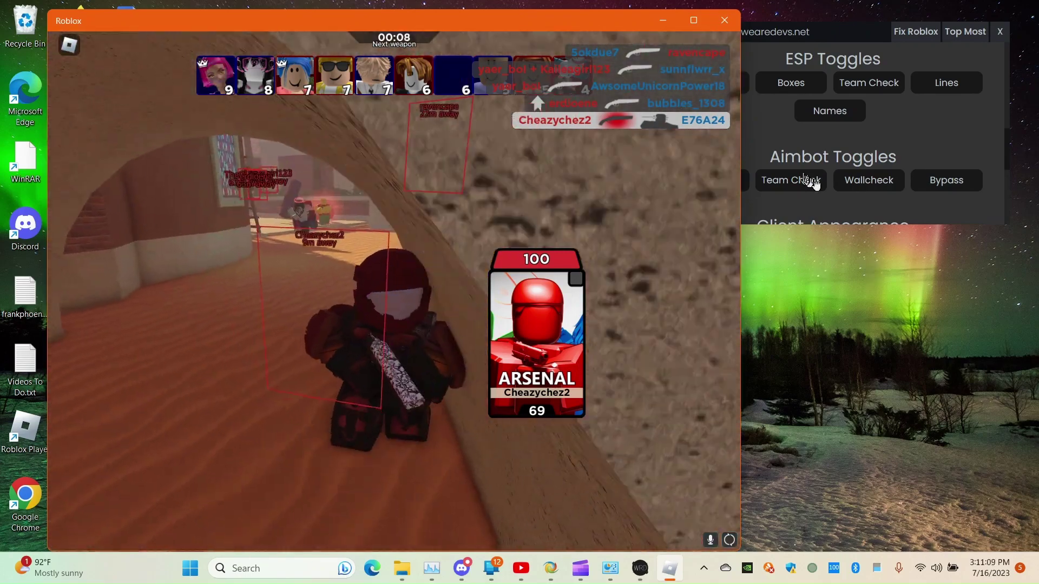
- Pause the match to reach JJSploit's Aimbot toggles and resume playing Arsenal
{"action": "key", "text": "Escape"}
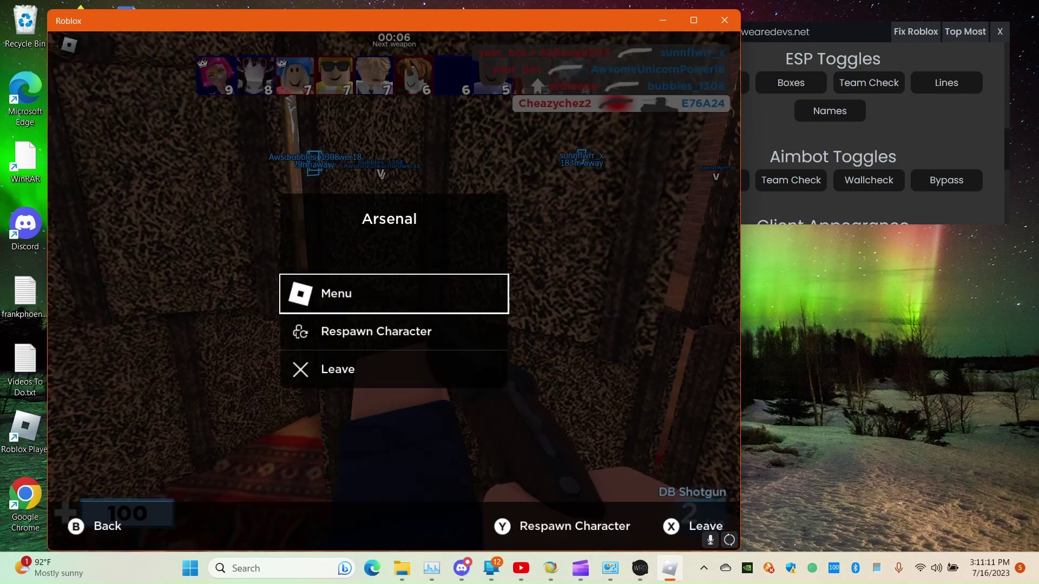
{"action": "left_click", "coordinate": [819, 190]}
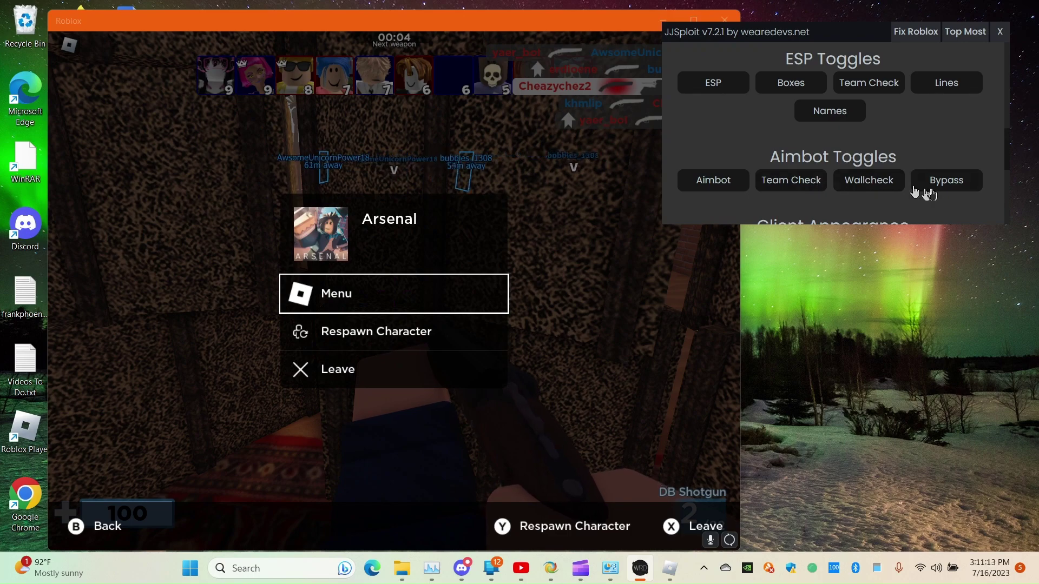
{"action": "left_click", "coordinate": [623, 203]}
{"action": "key", "text": "Escape"}
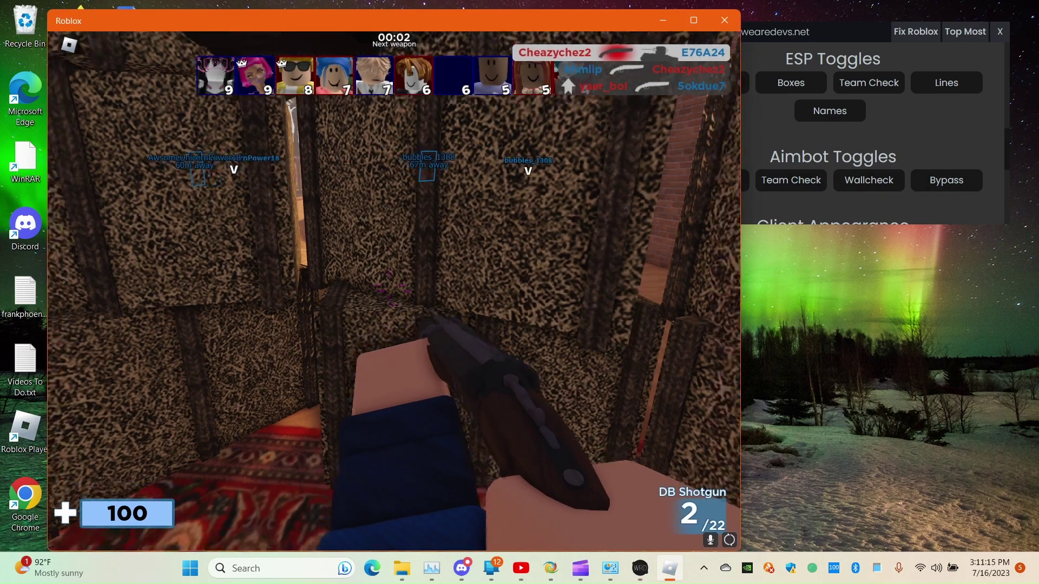
- Move into the open sandy area and fire the Gatling Gun at red-team players
{"action": "key", "text": "w"}
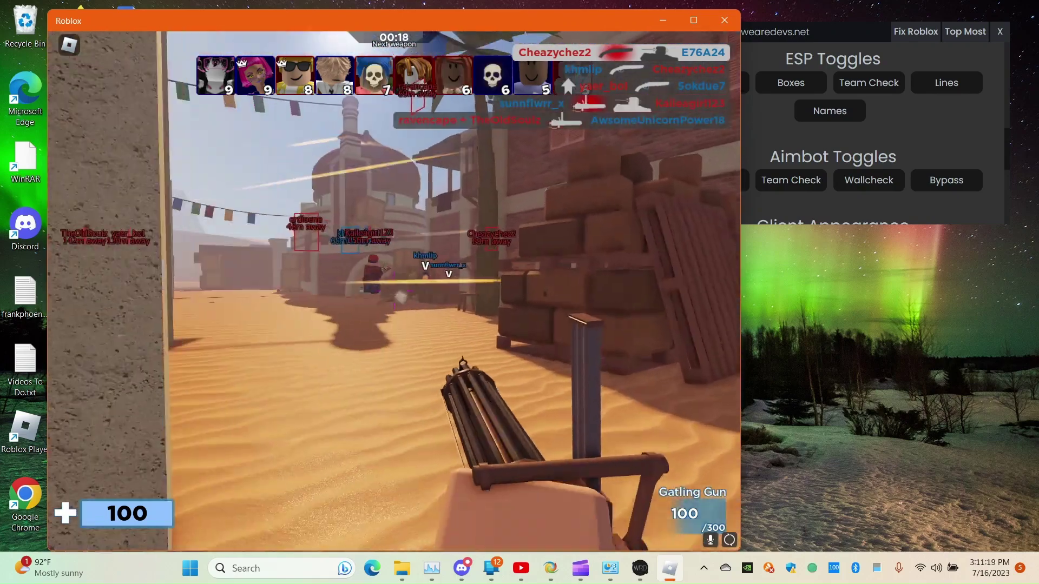
{"action": "left_click", "coordinate": [394, 291]}
{"action": "key", "text": "w"}
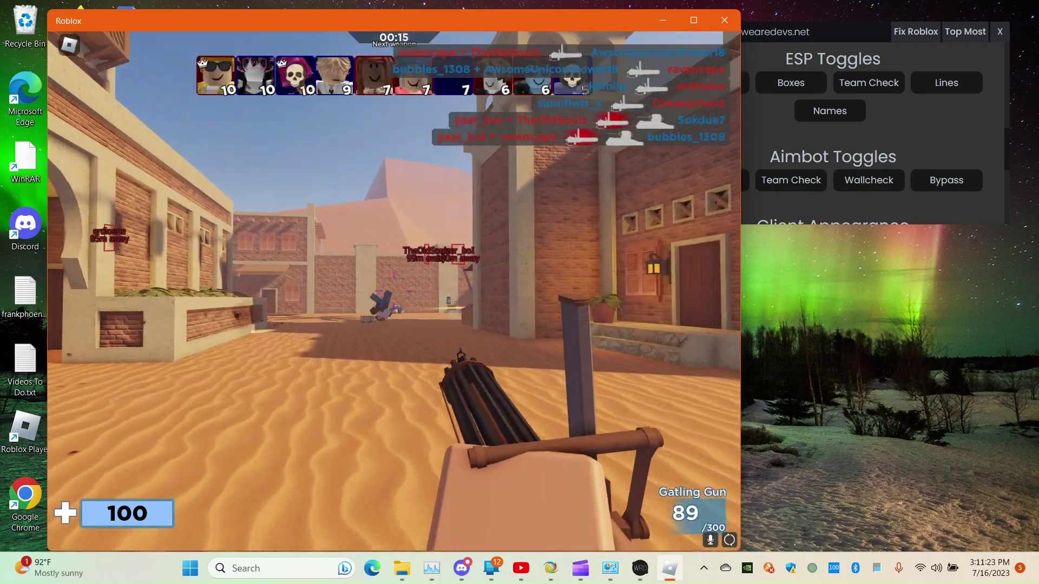
{"action": "left_click_drag", "start_coordinate": [393, 291], "coordinate": [393, 292]}
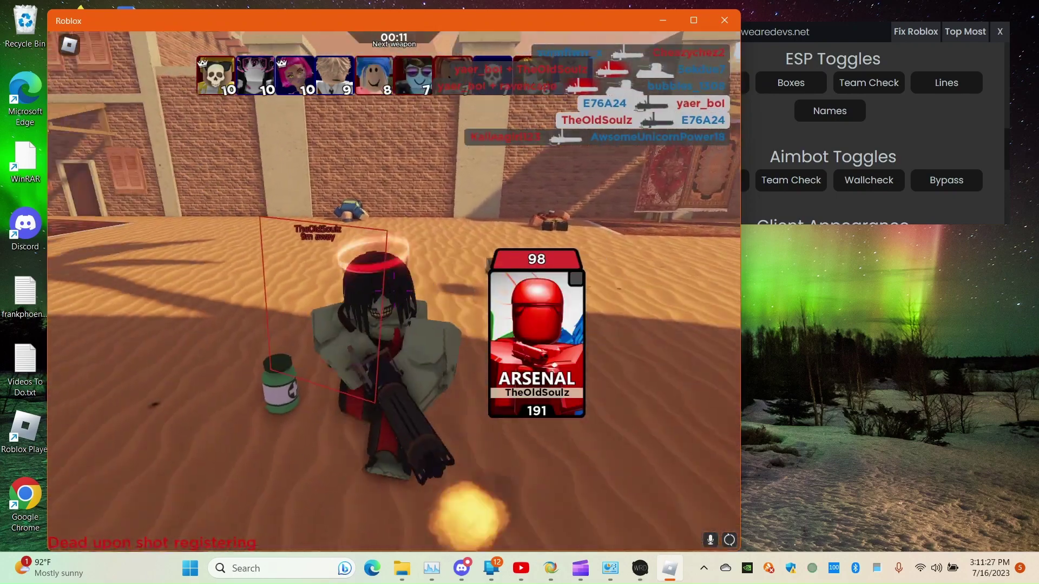
- Pause the match, look through JJSploit's Common features and return to the game
{"action": "key", "text": "Escape"}
{"action": "left_click", "coordinate": [925, 124]}
{"action": "scroll", "coordinate": [866, 135], "scroll_direction": "up", "scroll_amount": 10}
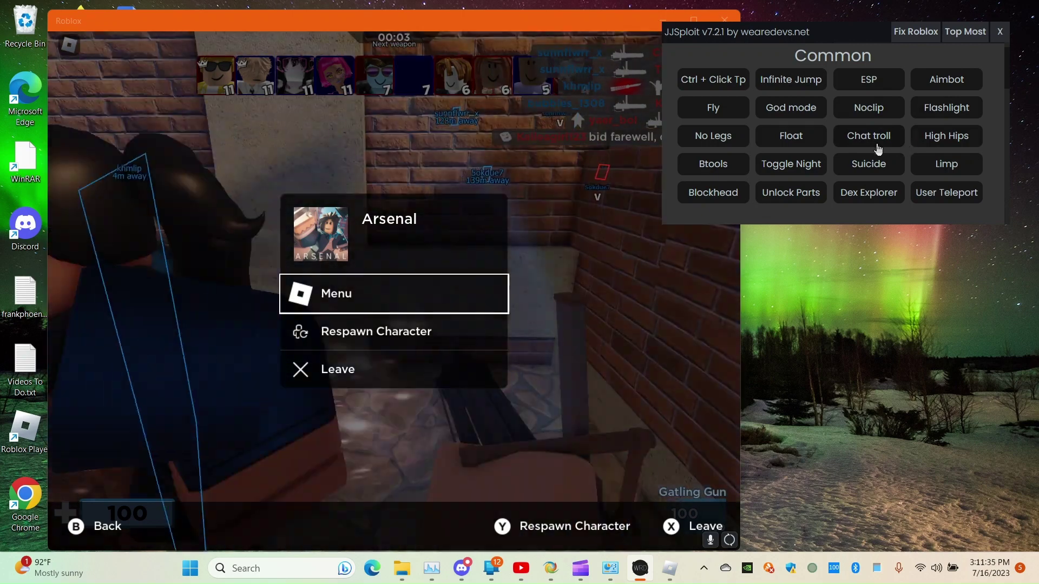
{"action": "scroll", "coordinate": [878, 149], "scroll_direction": "down", "scroll_amount": 1}
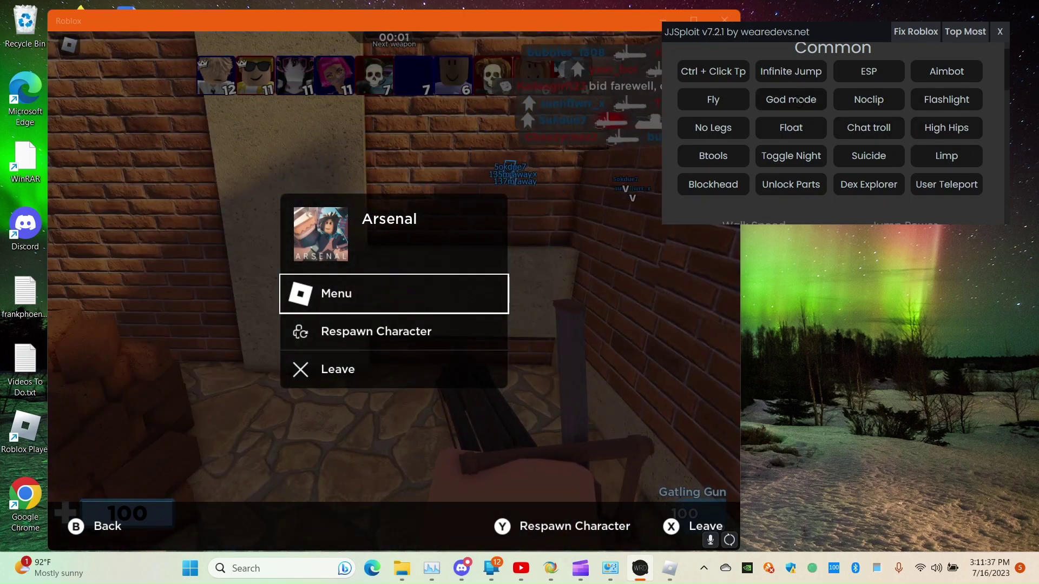
{"action": "left_click", "coordinate": [606, 270]}
{"action": "key", "text": "a"}
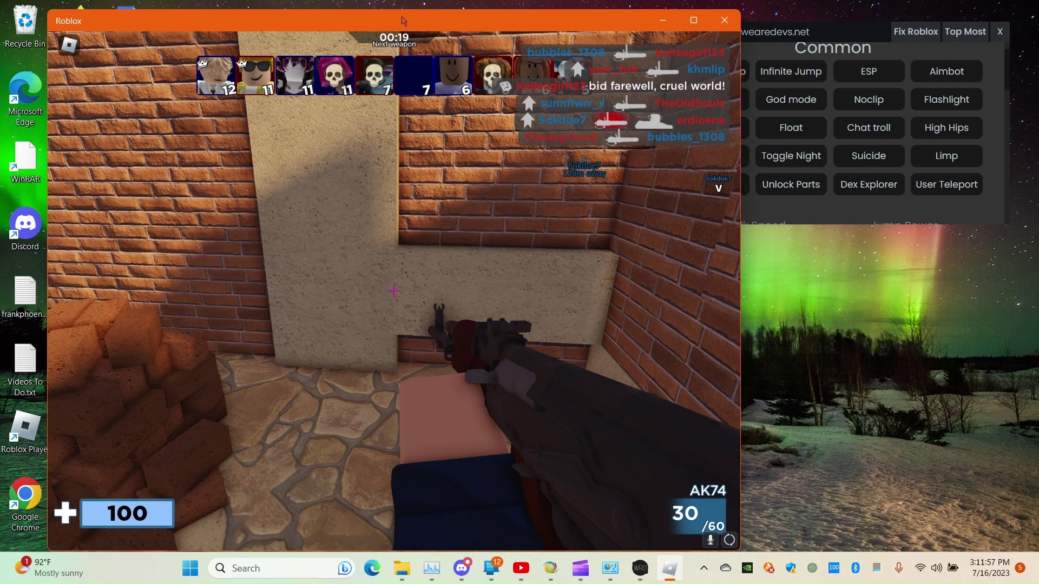
- Move the Roblox window across the desktop and close it to quit Arsenal
{"action": "left_click_drag", "start_coordinate": [398, 23], "coordinate": [436, 21]}
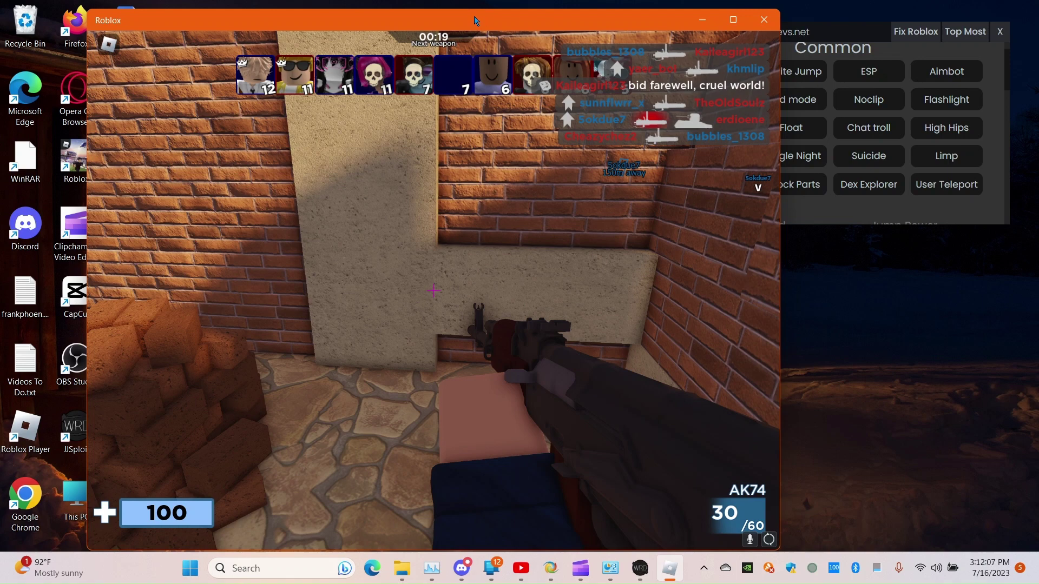
{"action": "left_click_drag", "start_coordinate": [470, 20], "coordinate": [570, 53]}
{"action": "left_click", "coordinate": [866, 52]}
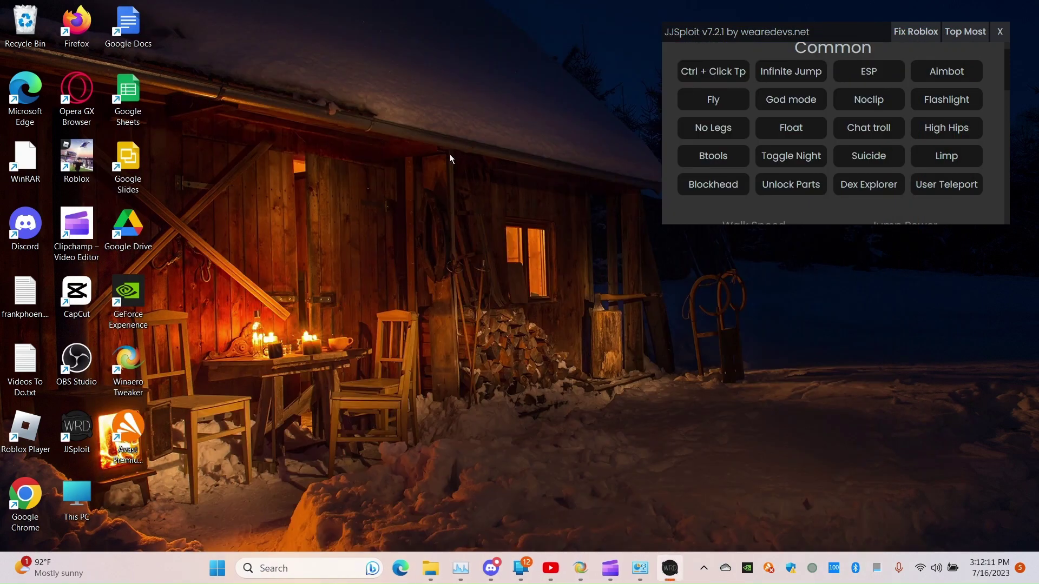
- Search Windows for Roblox and relaunch the Microsoft Store Roblox app
{"action": "key", "text": "super+s"}
{"action": "type", "text": "ro"}
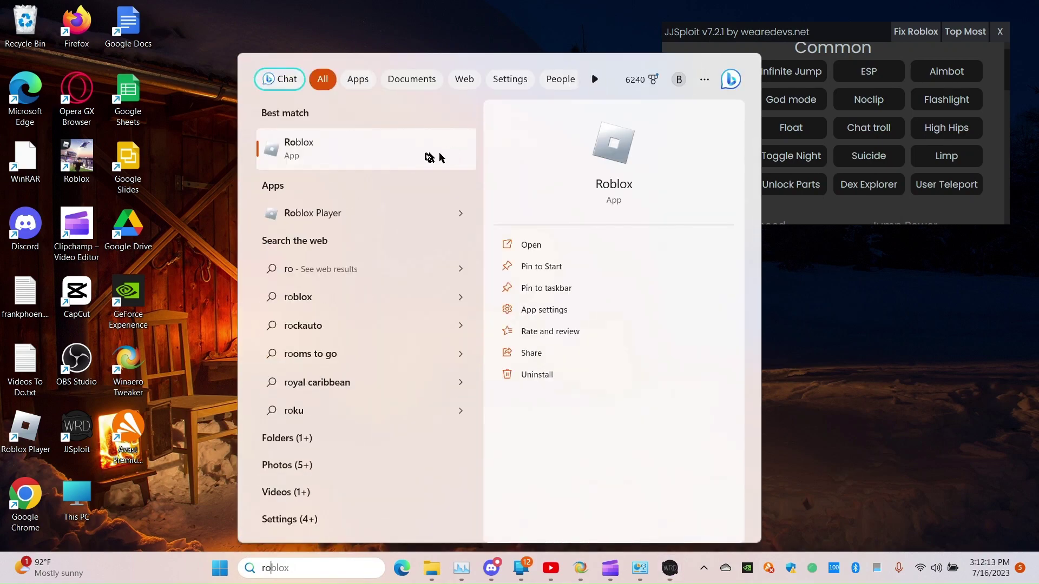
{"action": "left_click", "coordinate": [430, 157]}
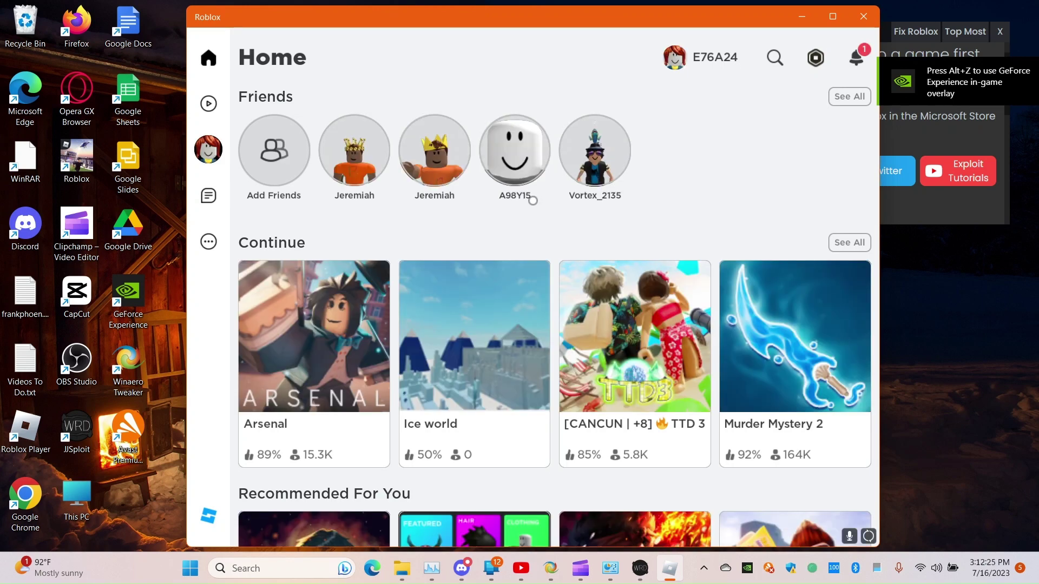
- Close the Roblox app and the JJSploit window
{"action": "left_click", "coordinate": [864, 16]}
{"action": "scroll", "coordinate": [811, 82], "scroll_direction": "up", "scroll_amount": 1}
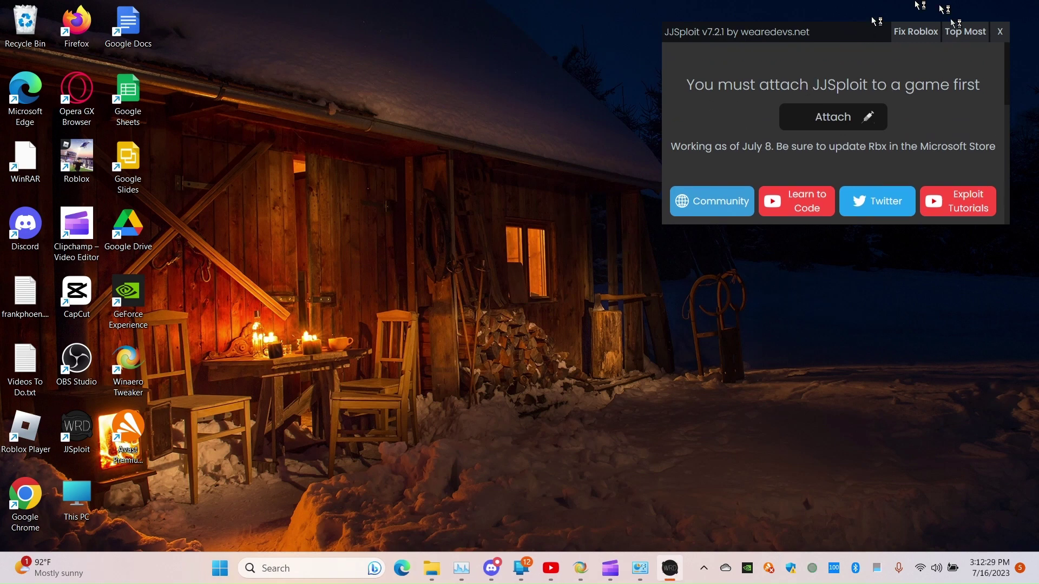
{"action": "left_click", "coordinate": [998, 35]}
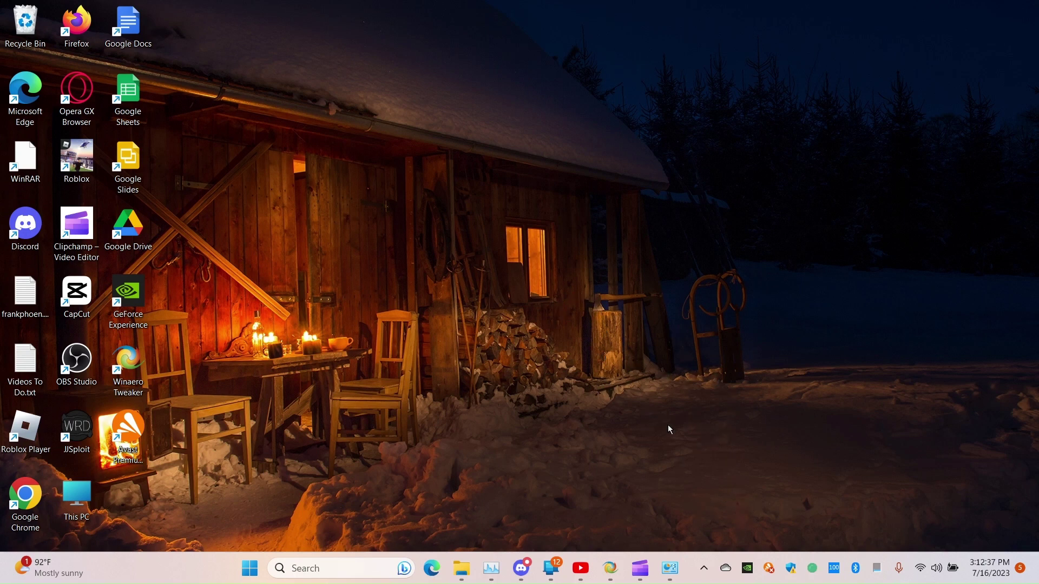
- Re-enable all Avast shields through the Avast shields control
{"action": "right_click", "coordinate": [769, 568]}
{"action": "mouse_move", "coordinate": [803, 494]}
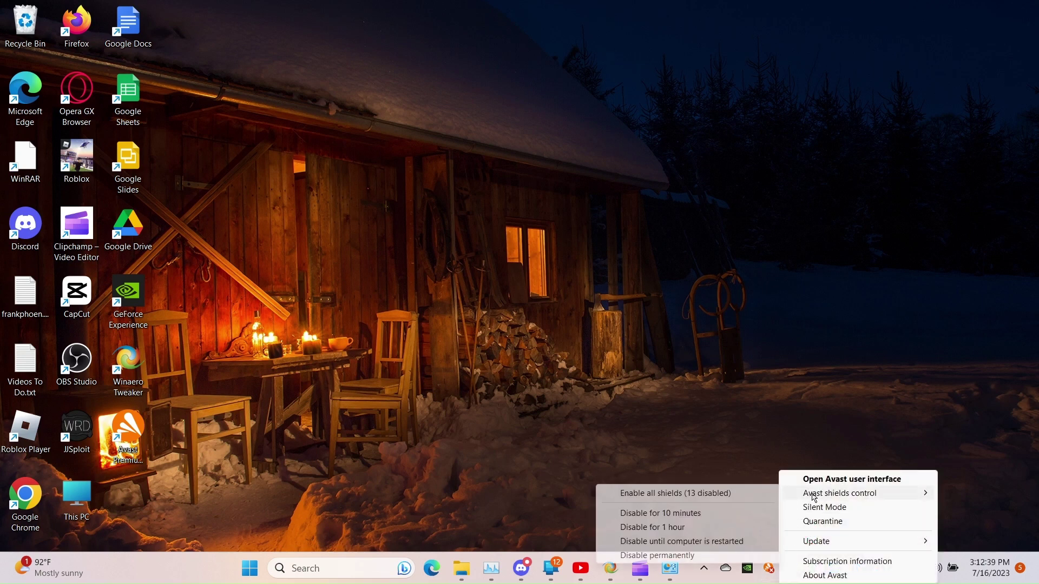
{"action": "left_click", "coordinate": [733, 493]}
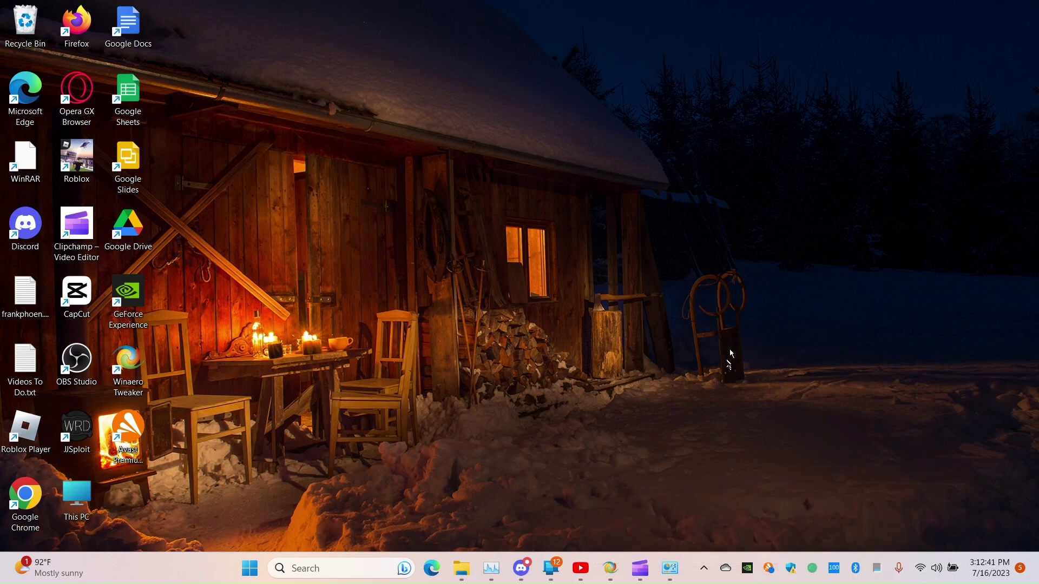